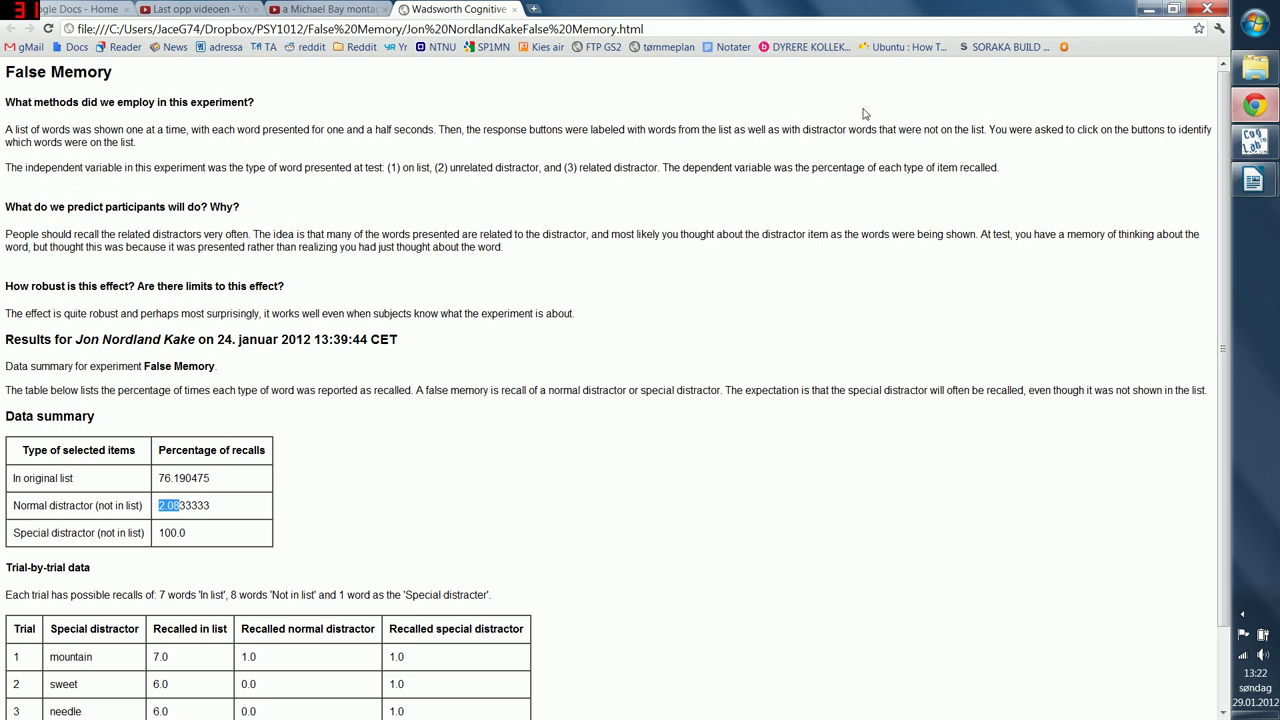
- Examine the normal and special distractor recall percentages in the data summary table of the False Memory results page
left_click_drag(26, 505, 196, 535)
left_click(210, 540)
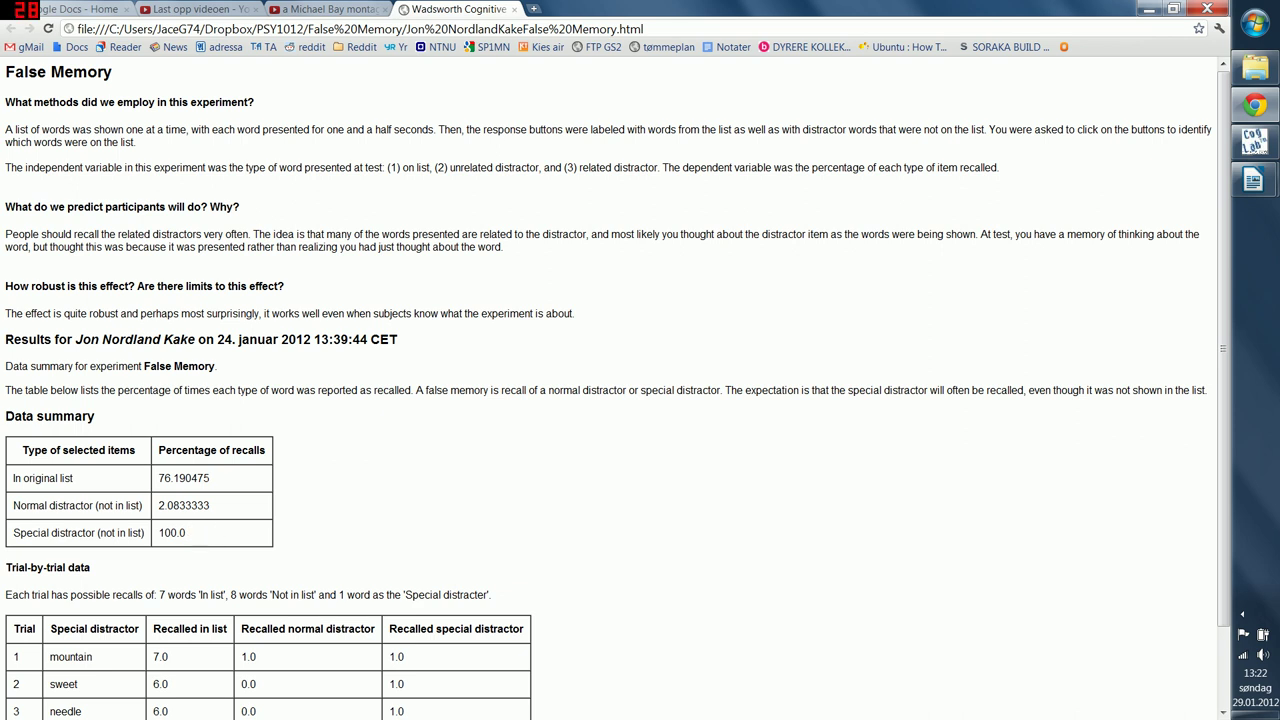
left_click_drag(186, 532, 13, 505)
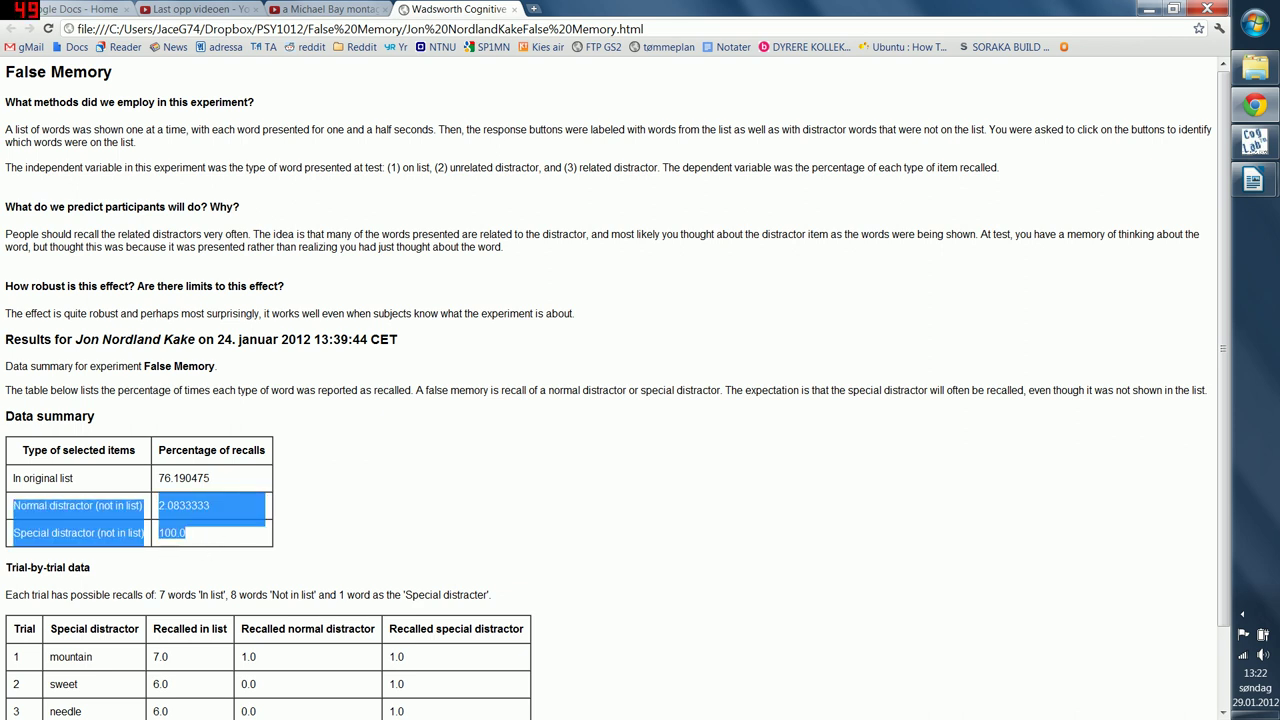
left_click_drag(195, 533, 20, 505)
left_click(130, 523)
left_click(212, 530)
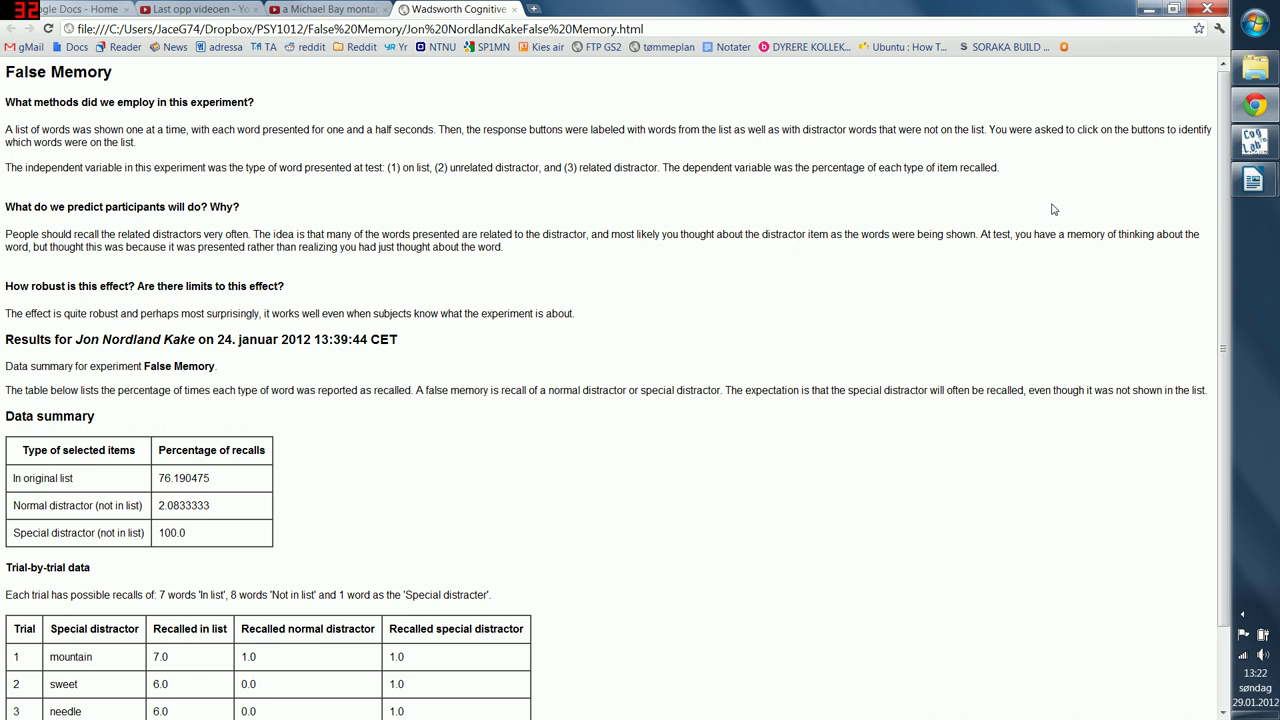
- Switch to the blank Navnløs 2 spreadsheet in LibreOffice Calc
mouse_move(1254, 180)
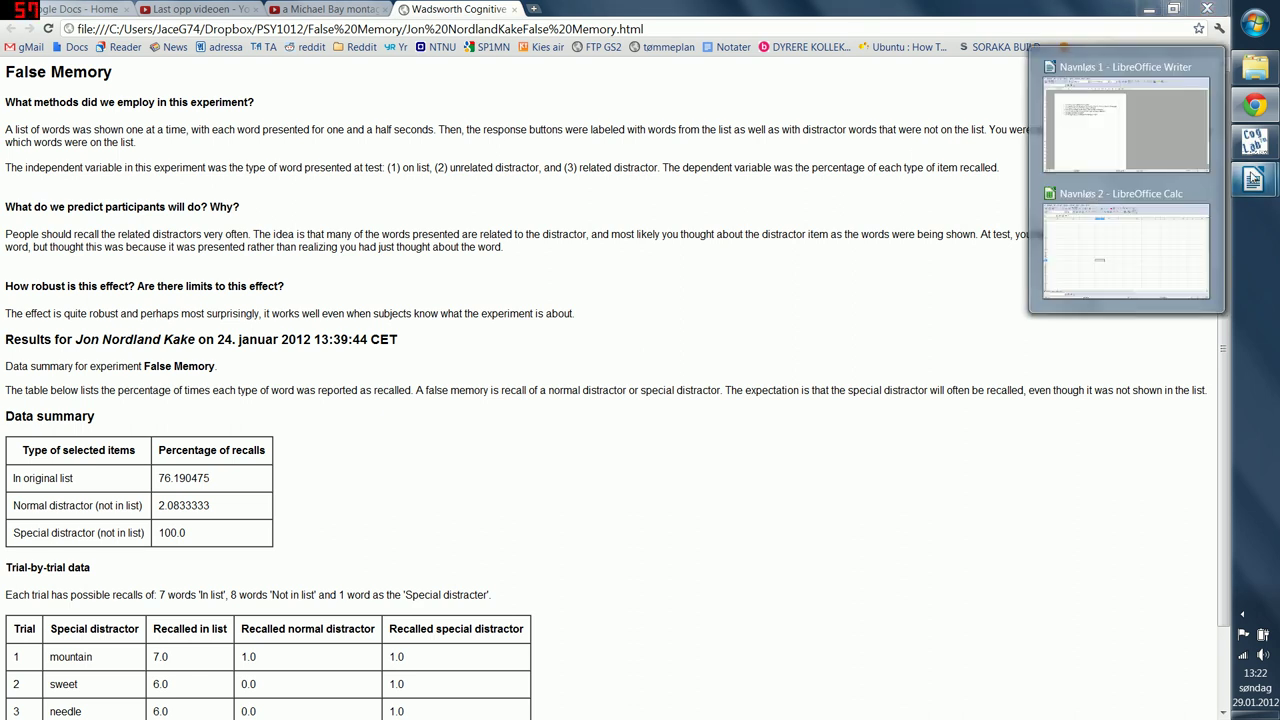
left_click(1203, 192)
left_click(247, 160)
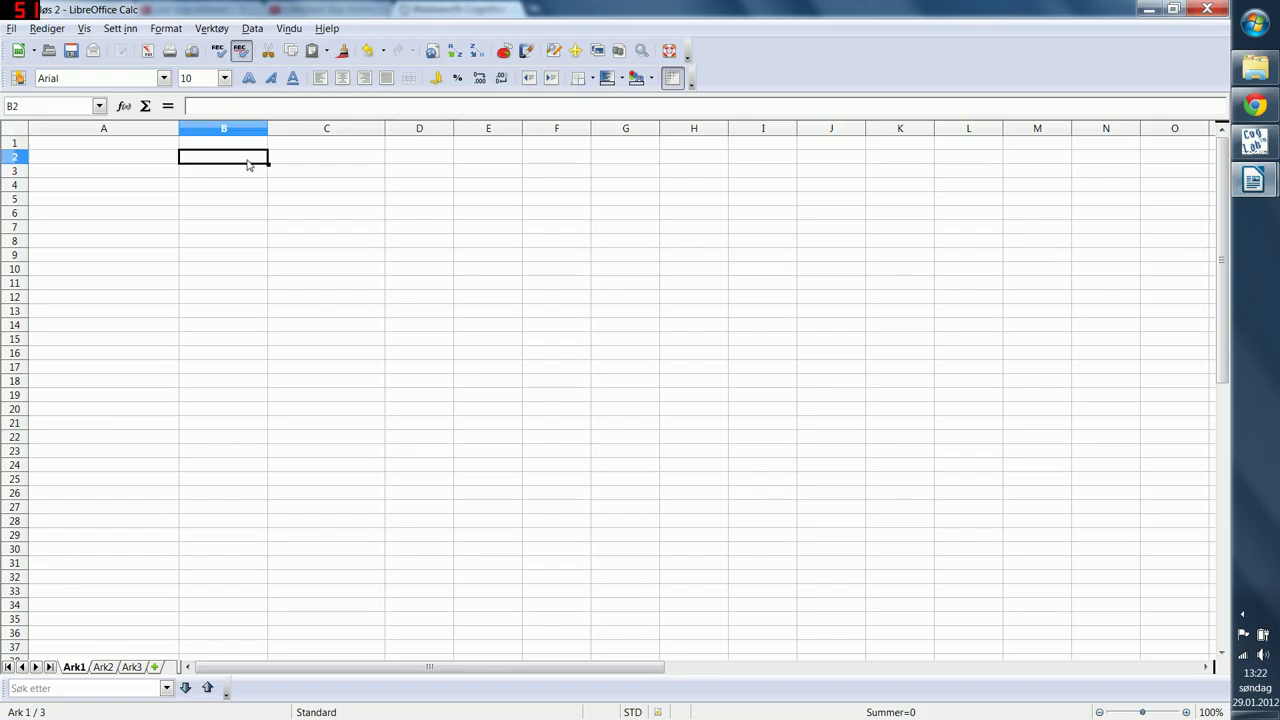
left_click(228, 225)
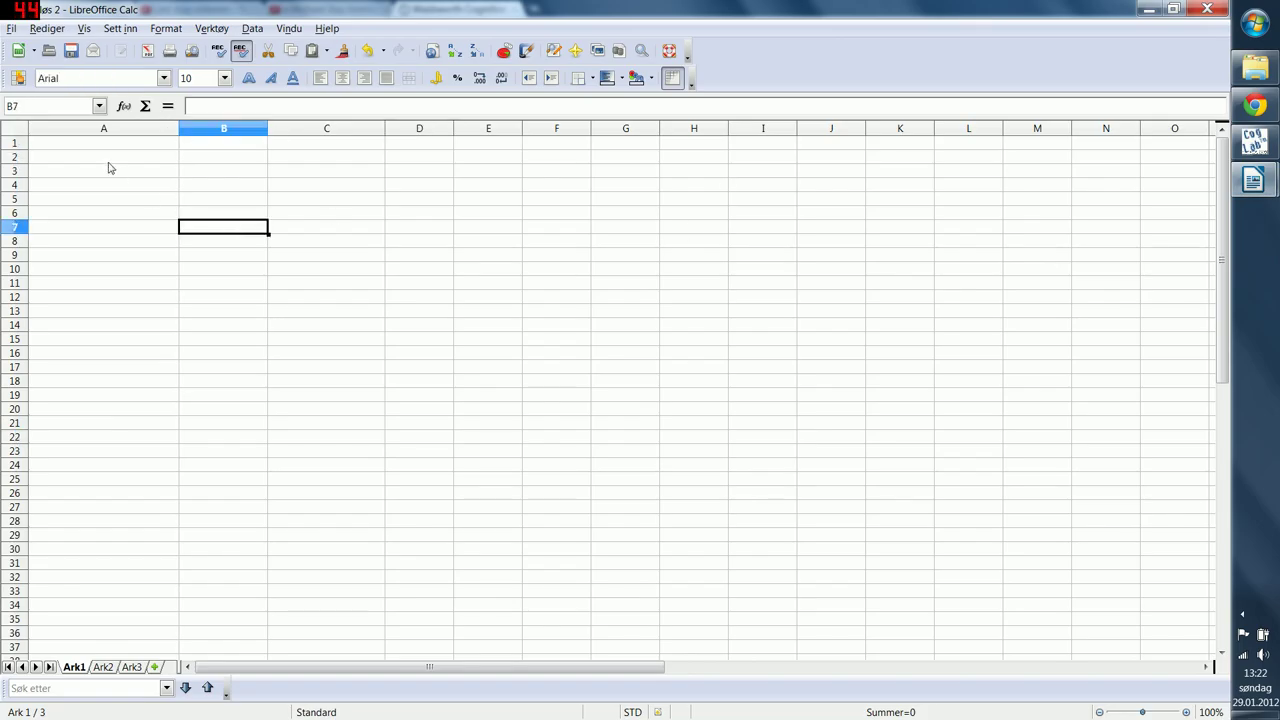
left_click_drag(195, 149, 134, 149)
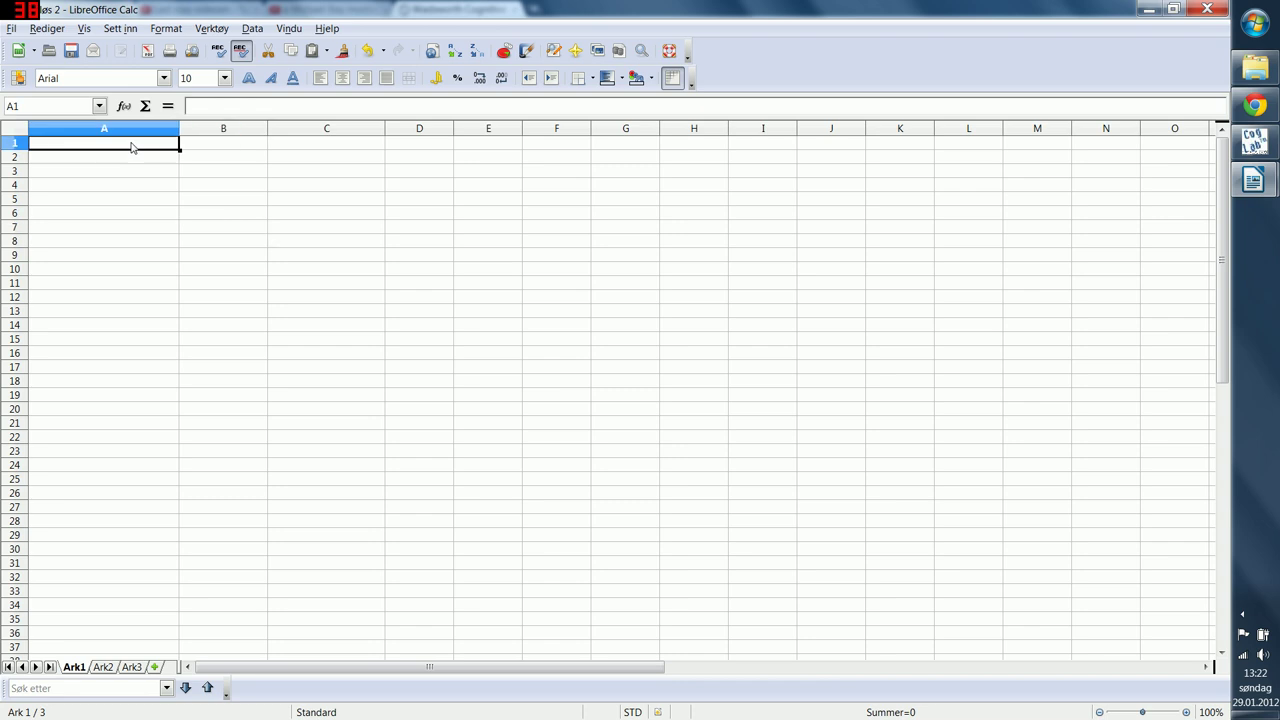
left_click(238, 159)
left_click_drag(238, 159, 232, 146)
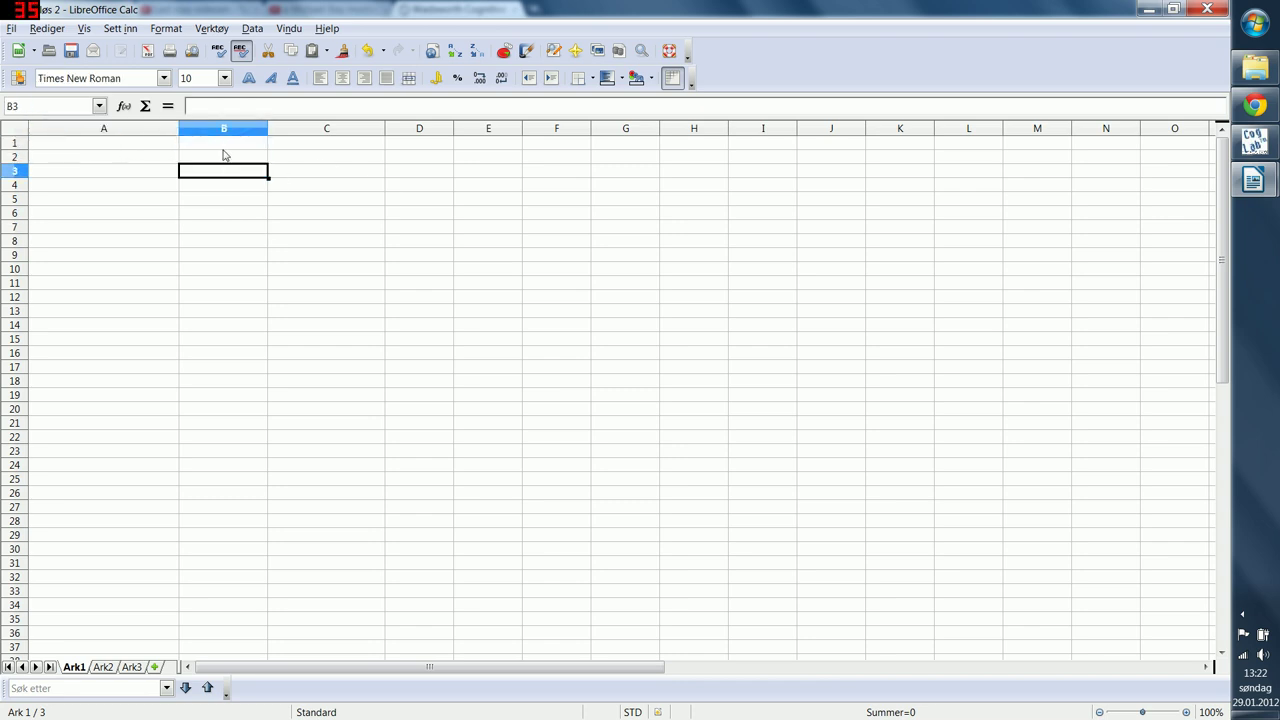
left_click(226, 145)
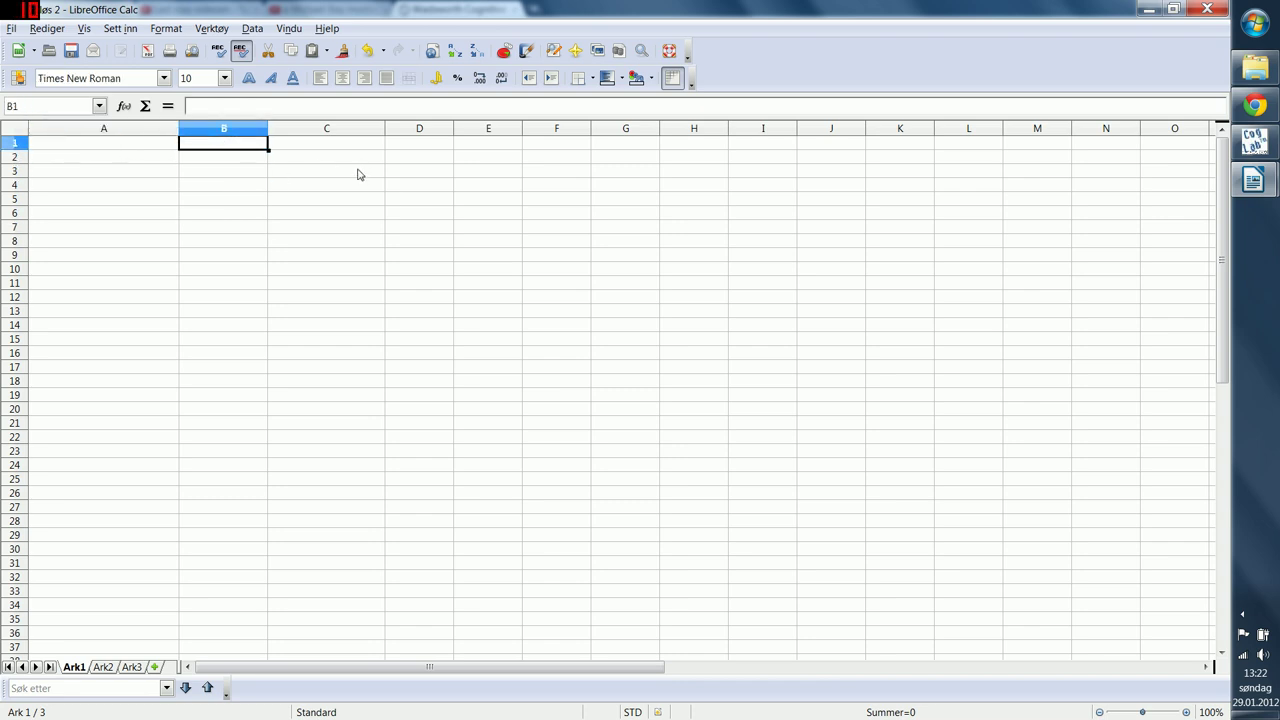
left_click(390, 339)
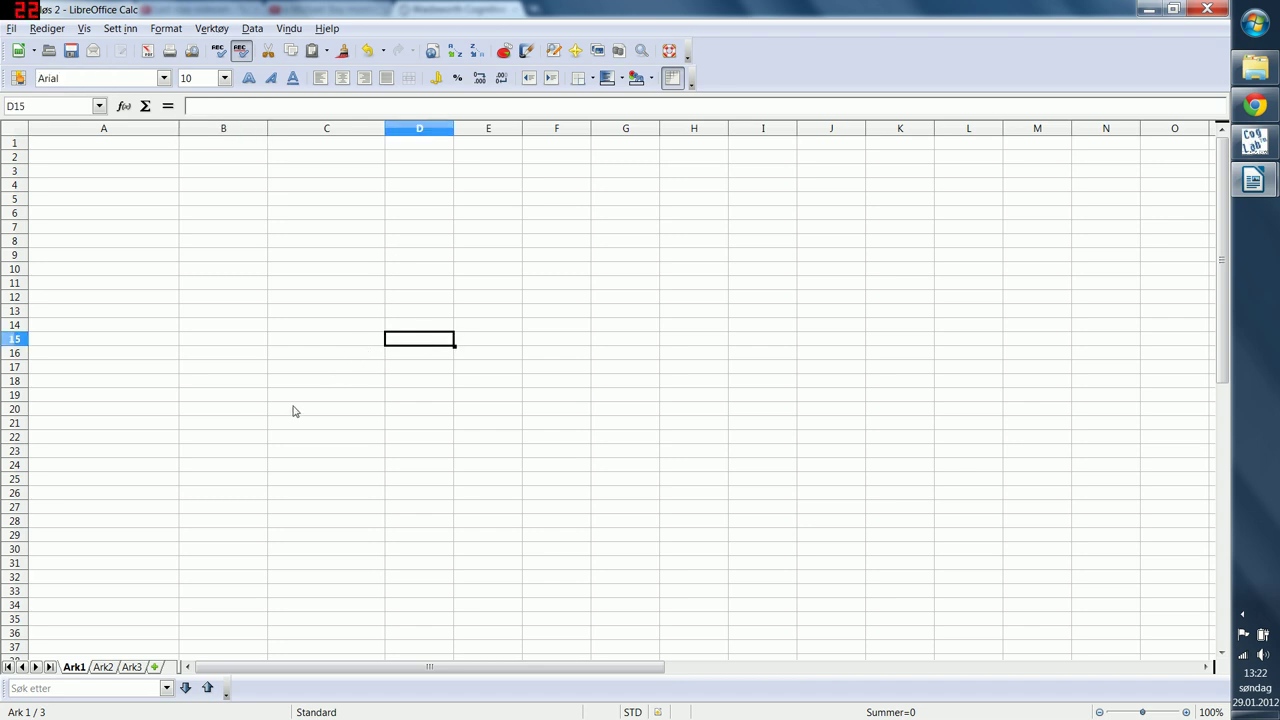
left_click_drag(252, 345, 245, 328)
left_click(323, 227)
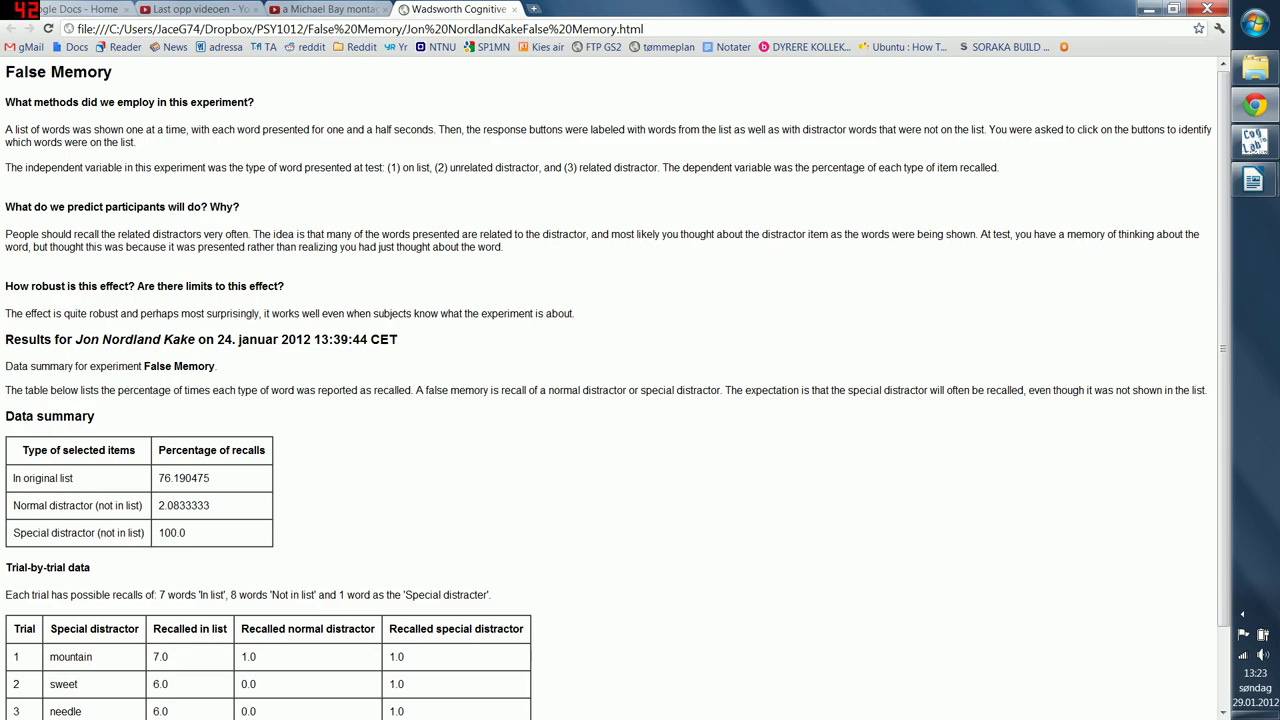
- Copy the label "Normal distractor (not in list)" from the data summary in the browser into cell B1 of the Calc sheet
left_click_drag(143, 505, 13, 506)
key("ctrl+c")
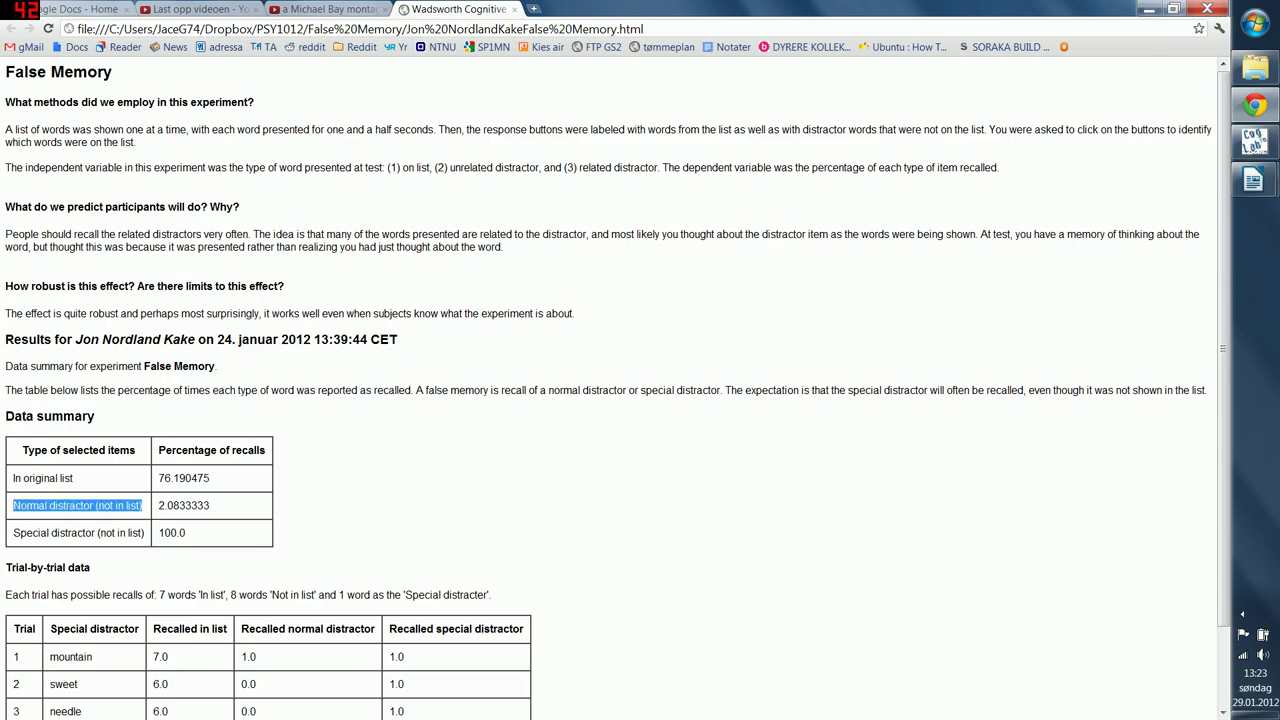
key("alt+Tab")
left_click(225, 156)
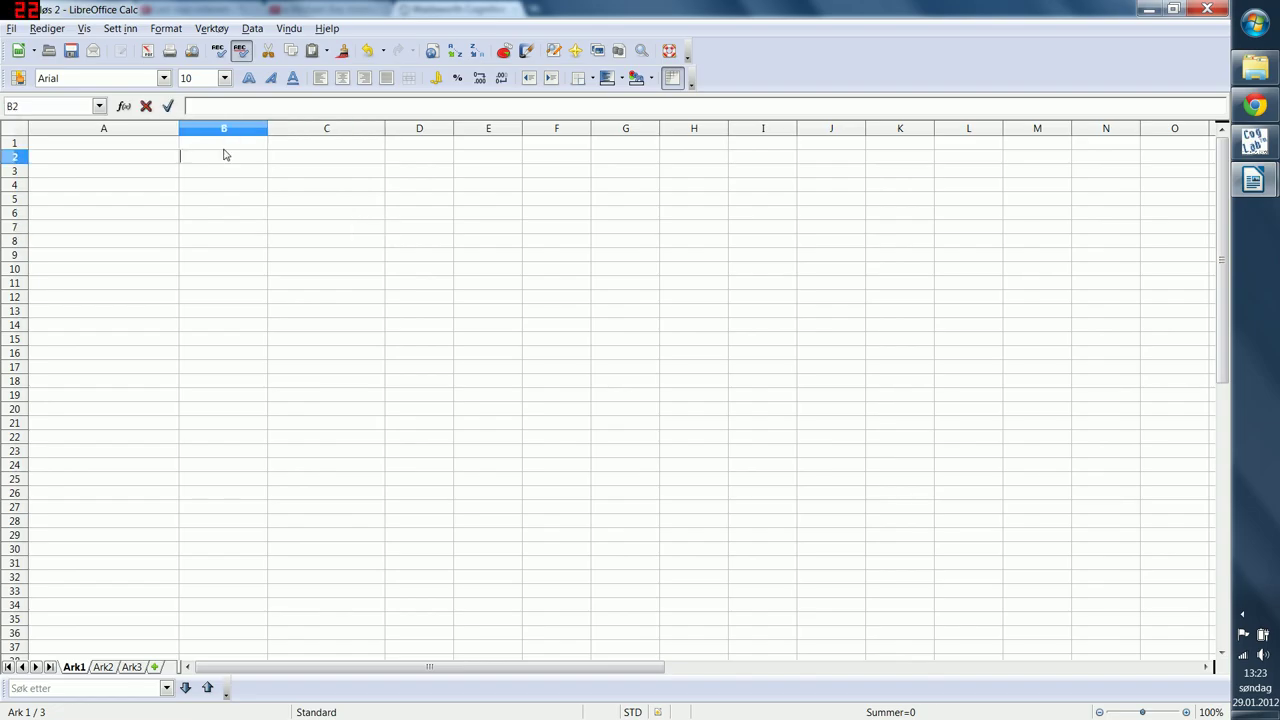
left_click(225, 146)
key("ctrl+v")
- Copy the label "Special distractor (not in list)" from the data summary in the browser into cell C1 of the Calc sheet
key("alt+Tab")
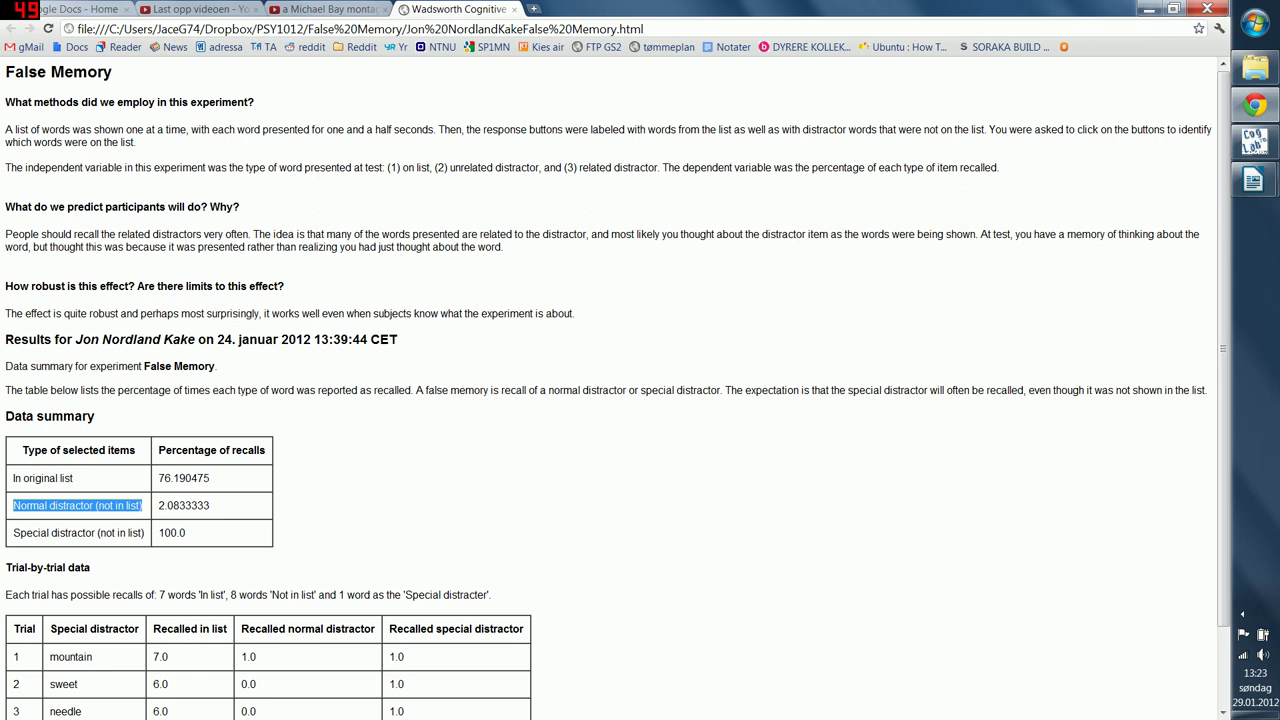
left_click_drag(144, 533, 20, 533)
key("ctrl+c")
key("alt+Tab")
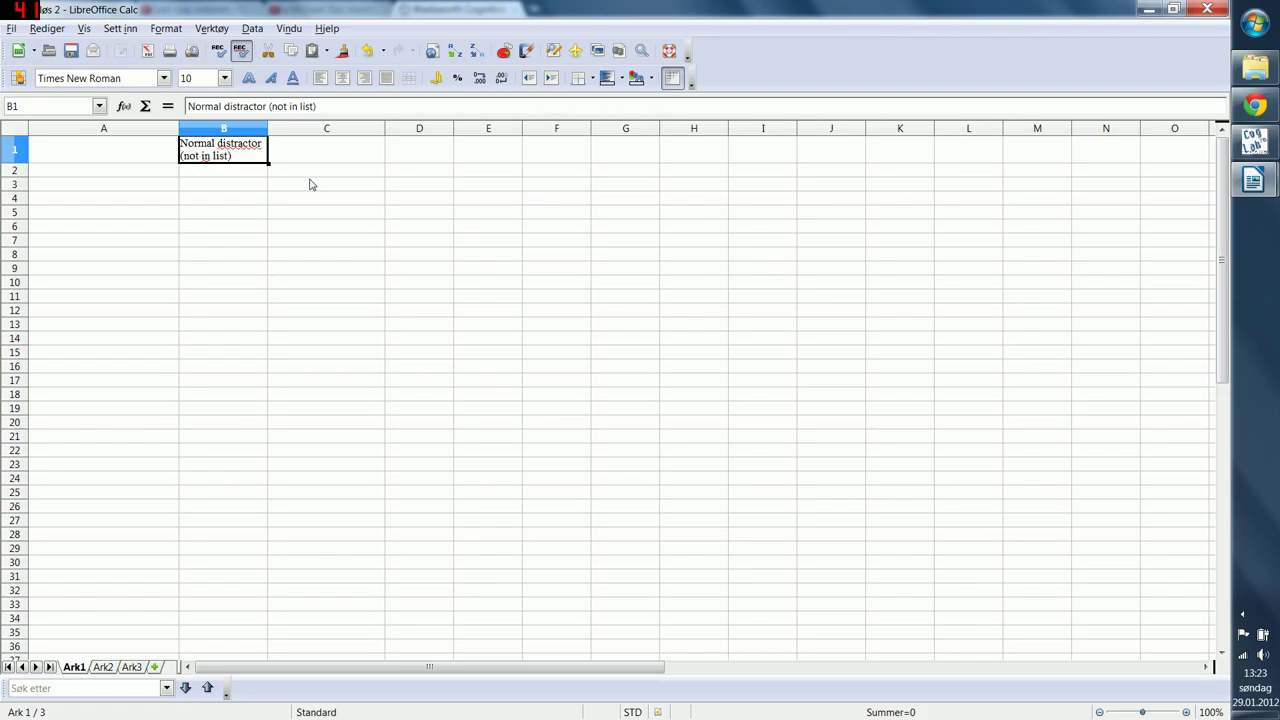
left_click(316, 146)
key("ctrl+v")
left_click(290, 326)
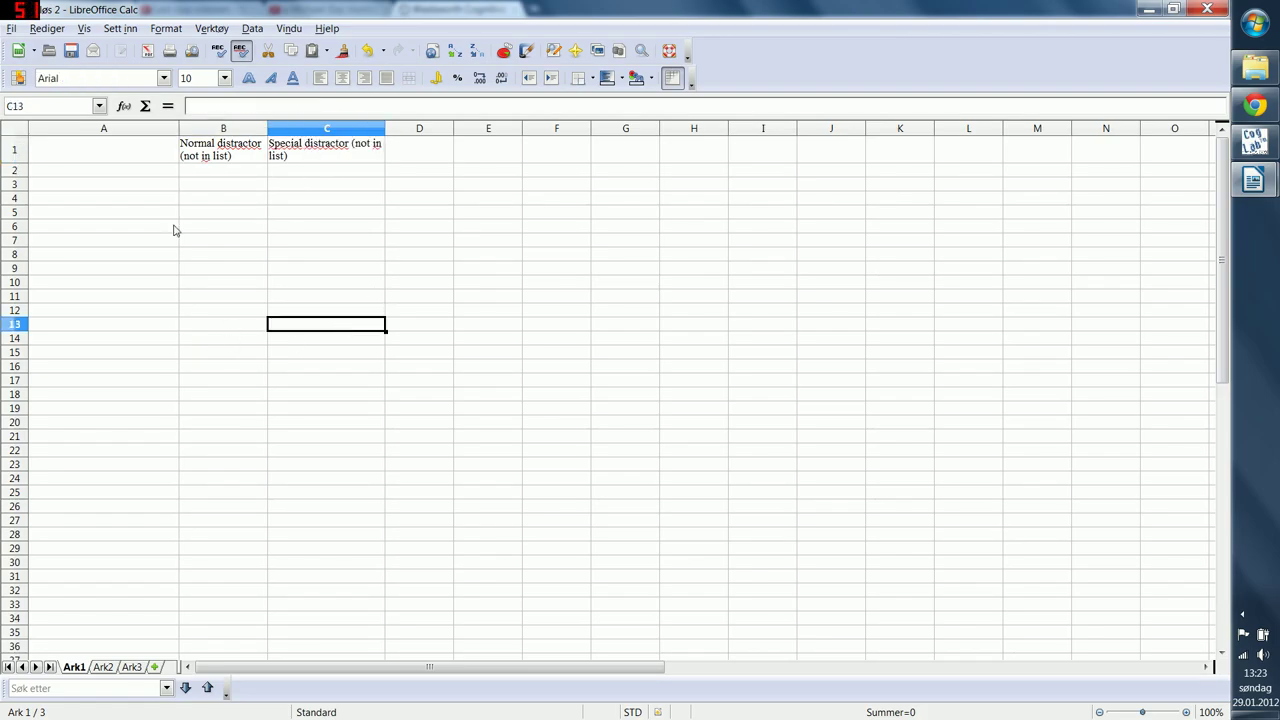
- Enter the row label "Forsøkseperson 1" in cell A2
left_click(145, 171)
type("Fors")
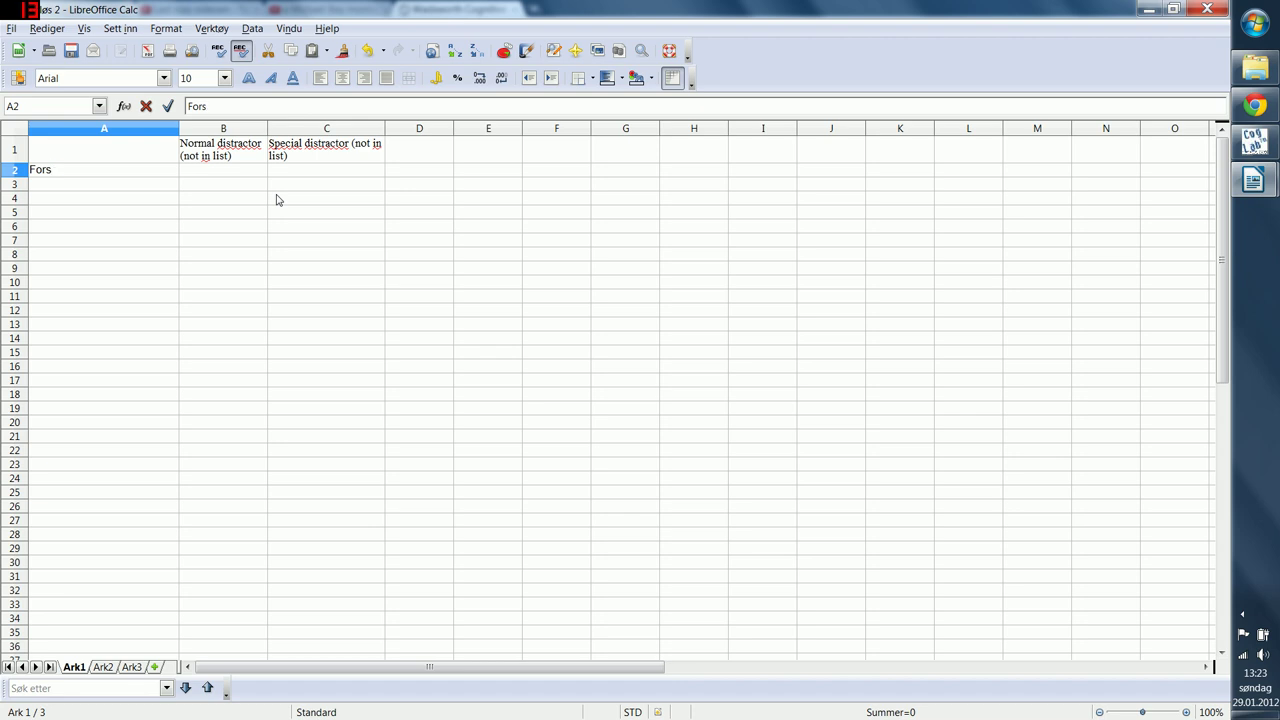
type("økseperson 1")
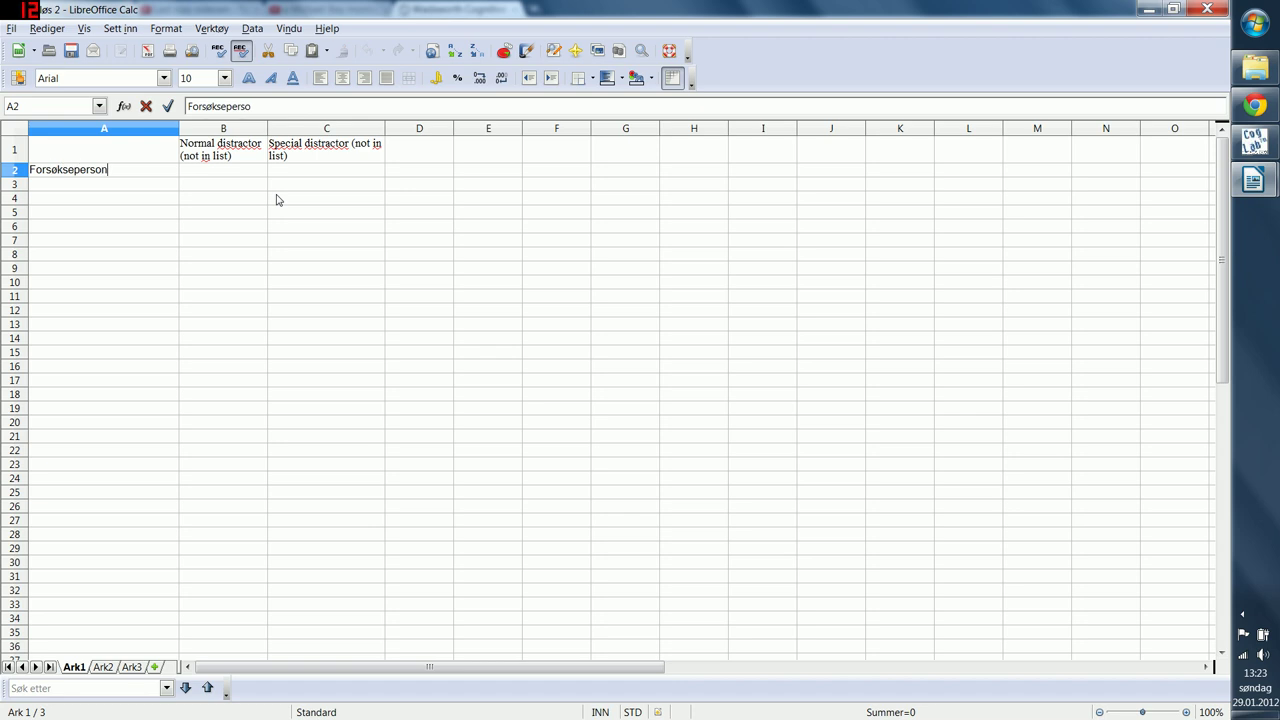
key("Return")
- Check the results page in the browser and enter the first participant's scores in Calc: 2 in B2 and 100 in C2
key("alt+Tab")
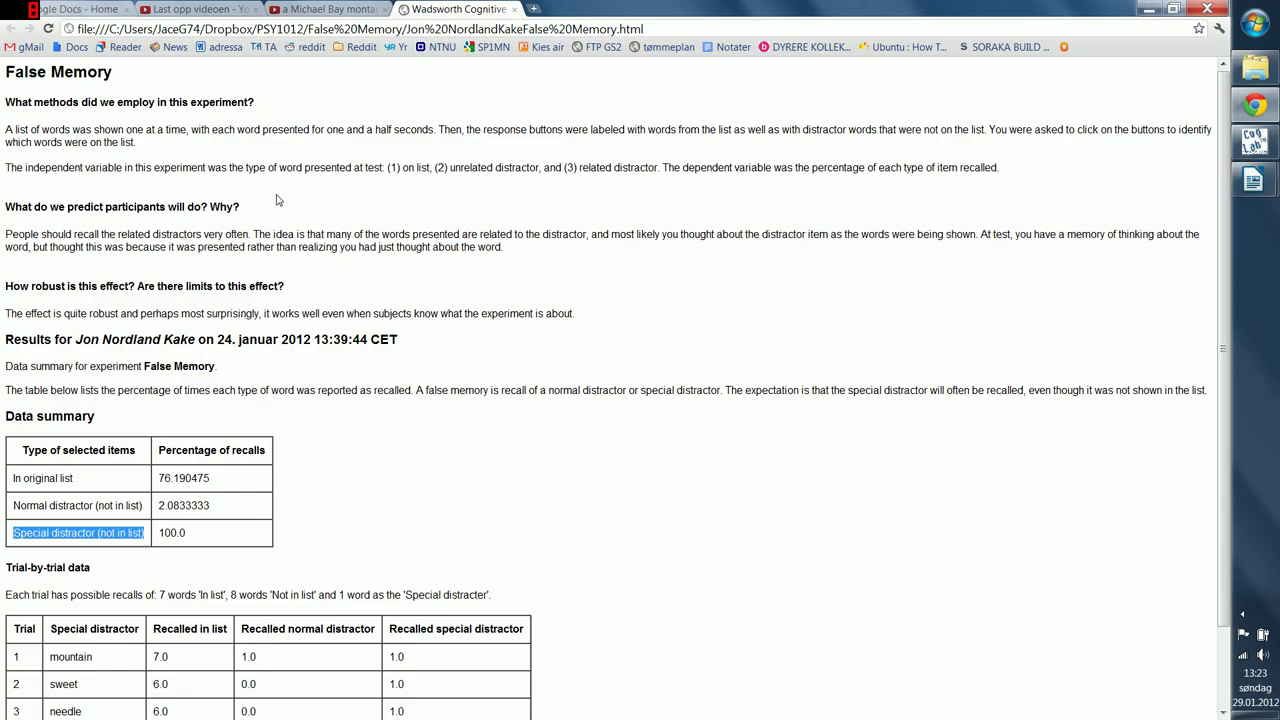
key("alt+Tab")
left_click(196, 174)
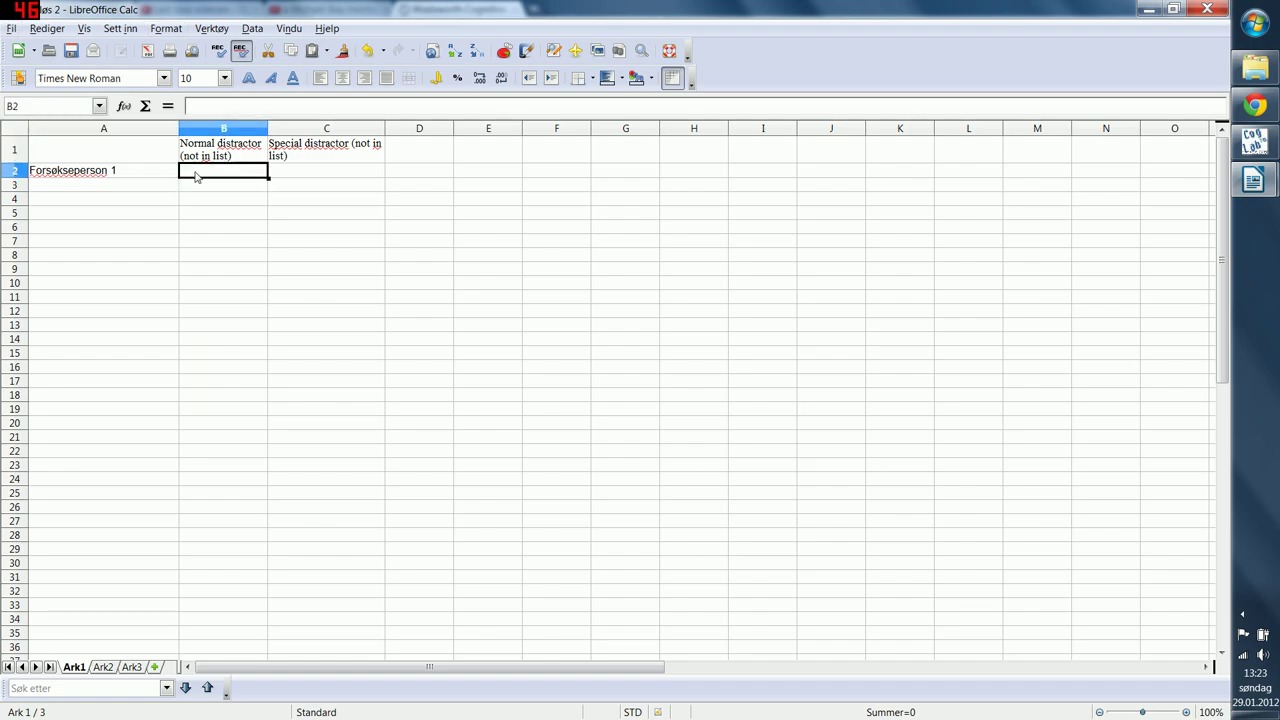
type("2")
key("Tab")
key("alt+Tab")
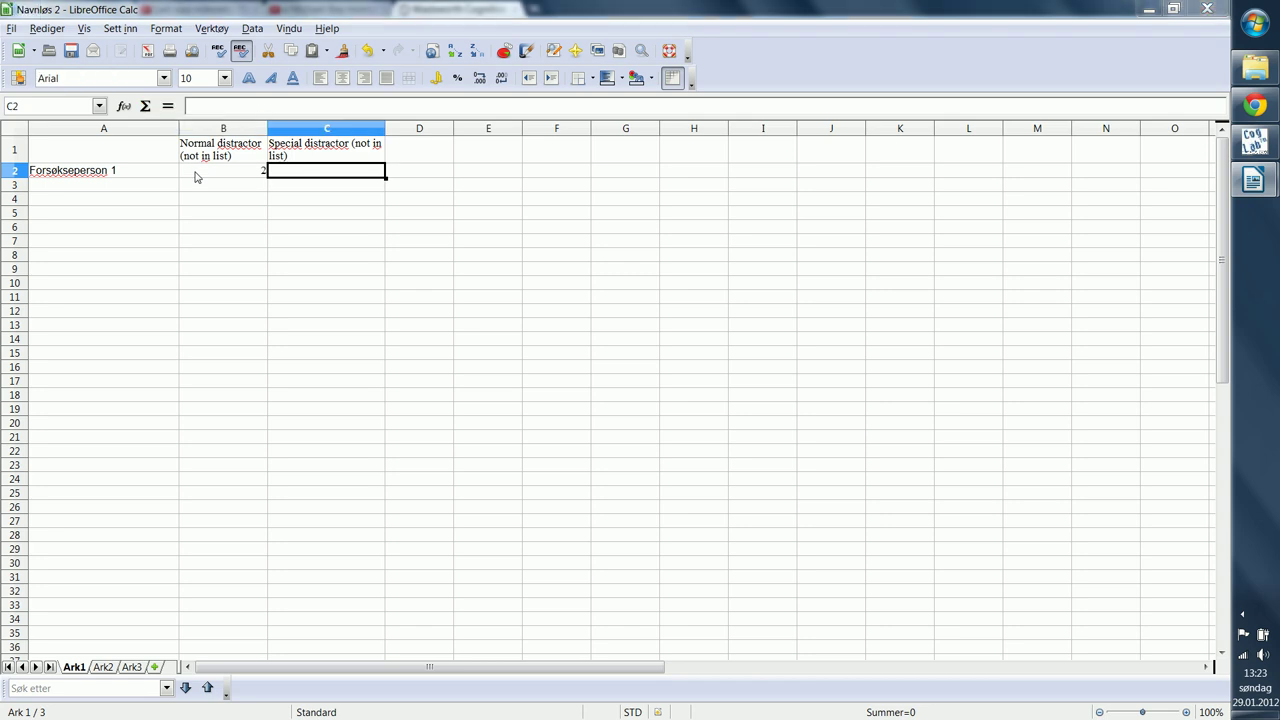
key("alt+Tab")
type("1")
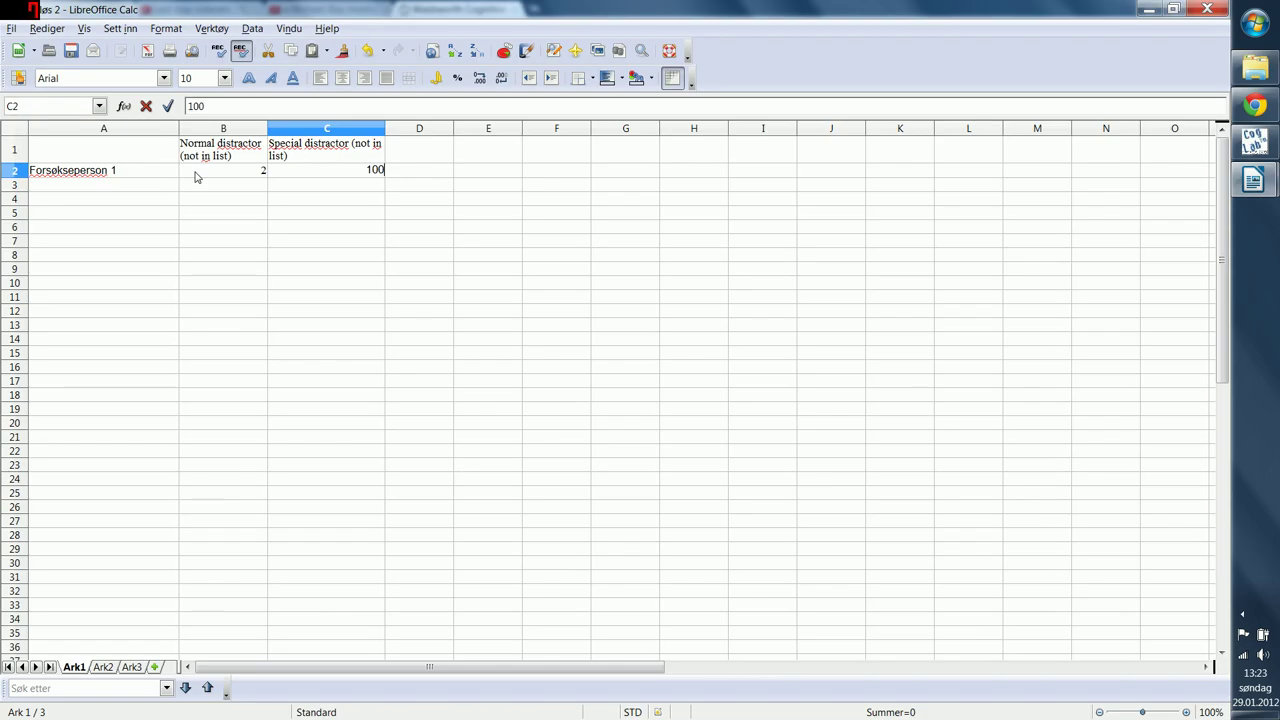
type("00")
key("Return")
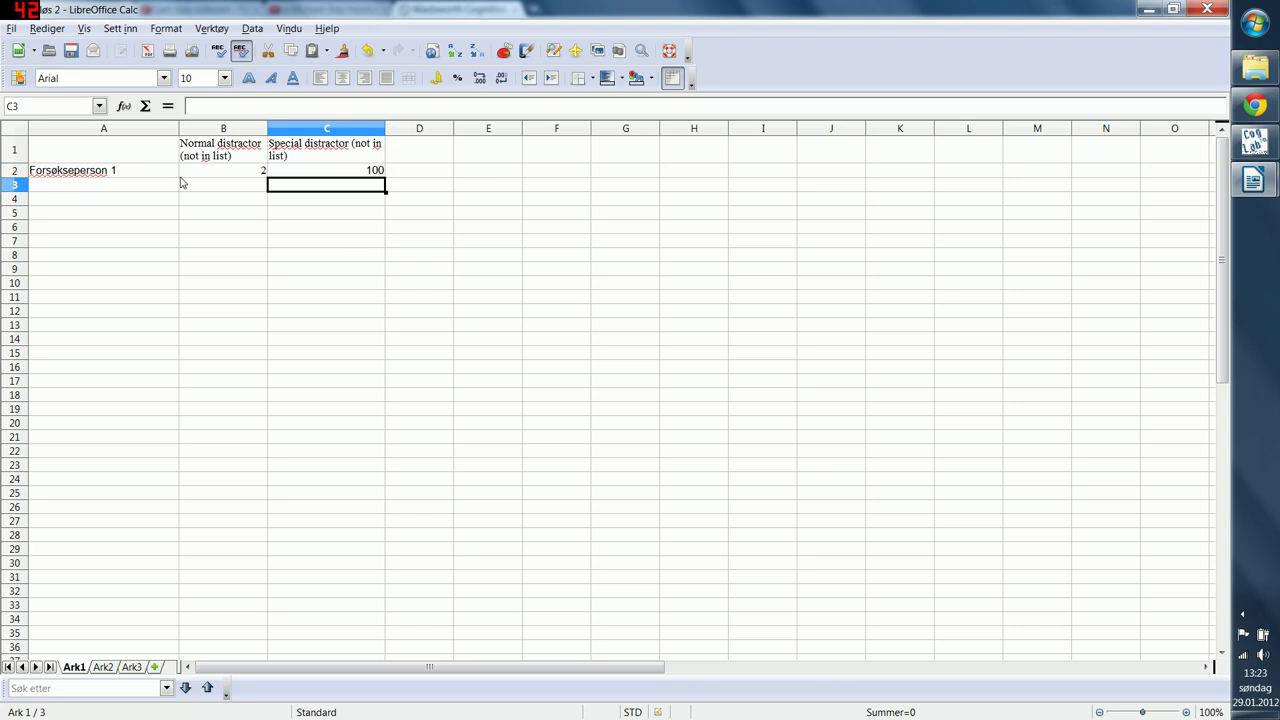
left_click(94, 183)
left_click(99, 177)
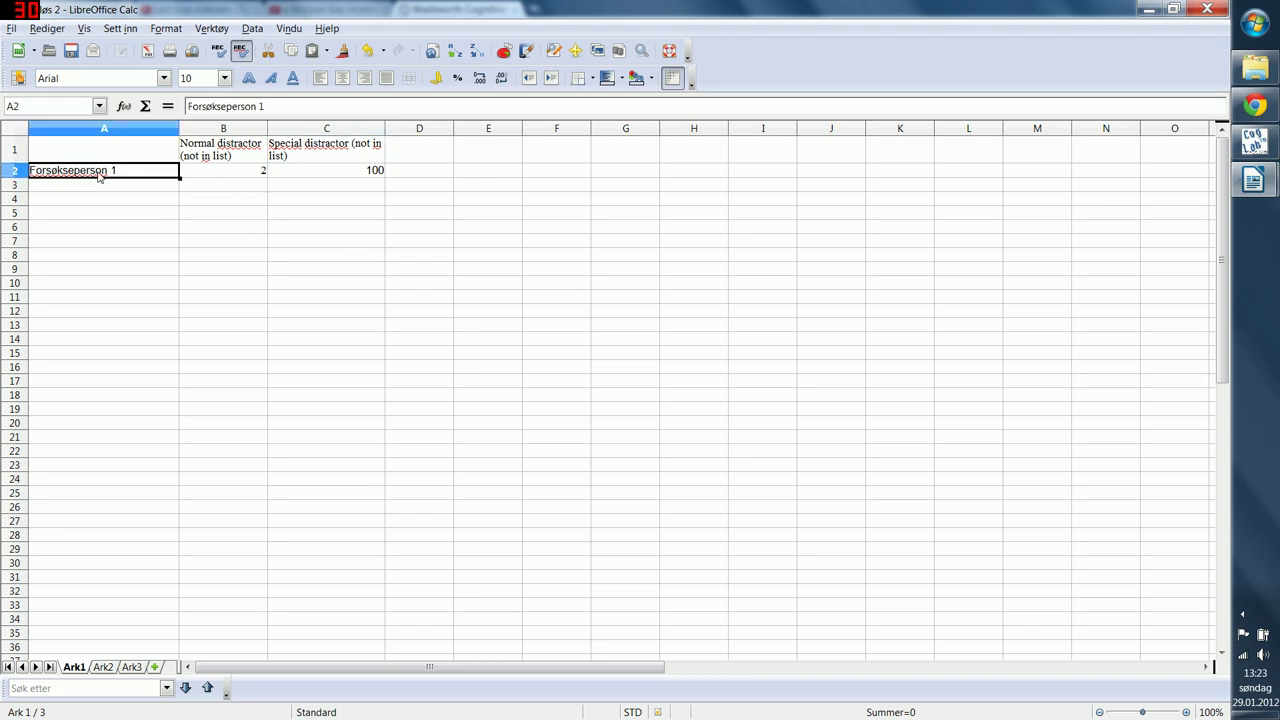
left_click(222, 172)
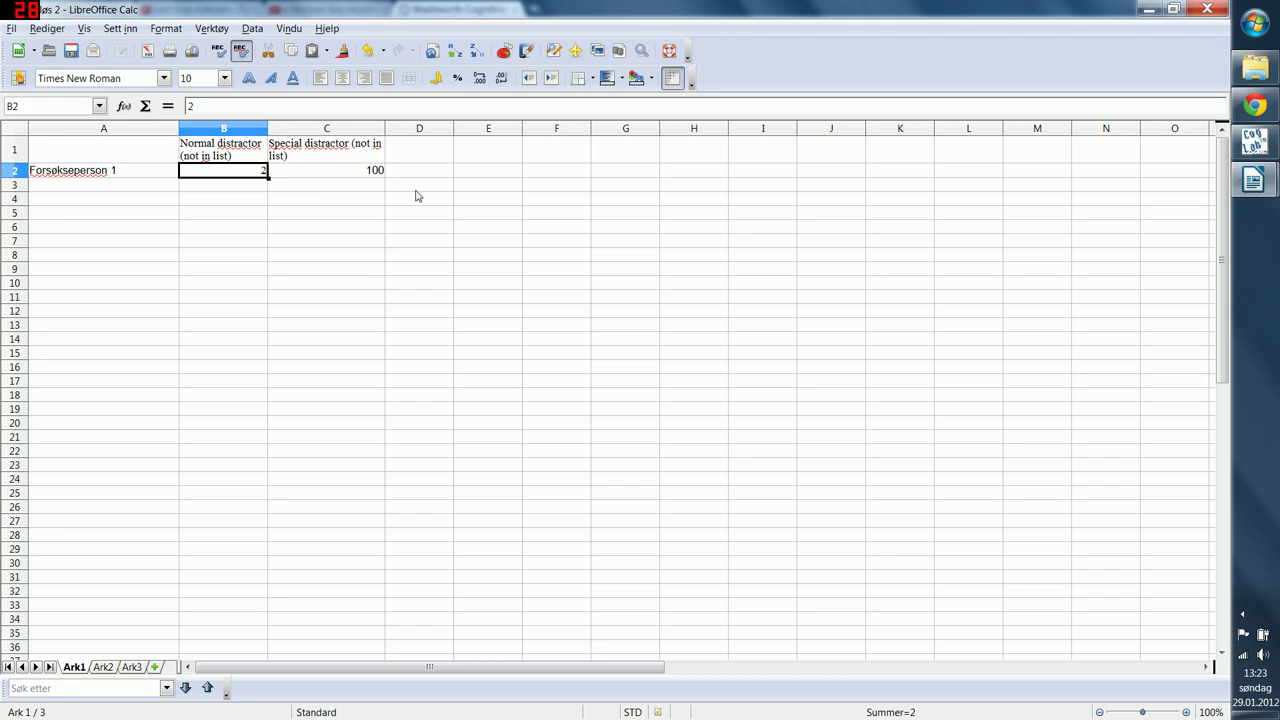
left_click(317, 171)
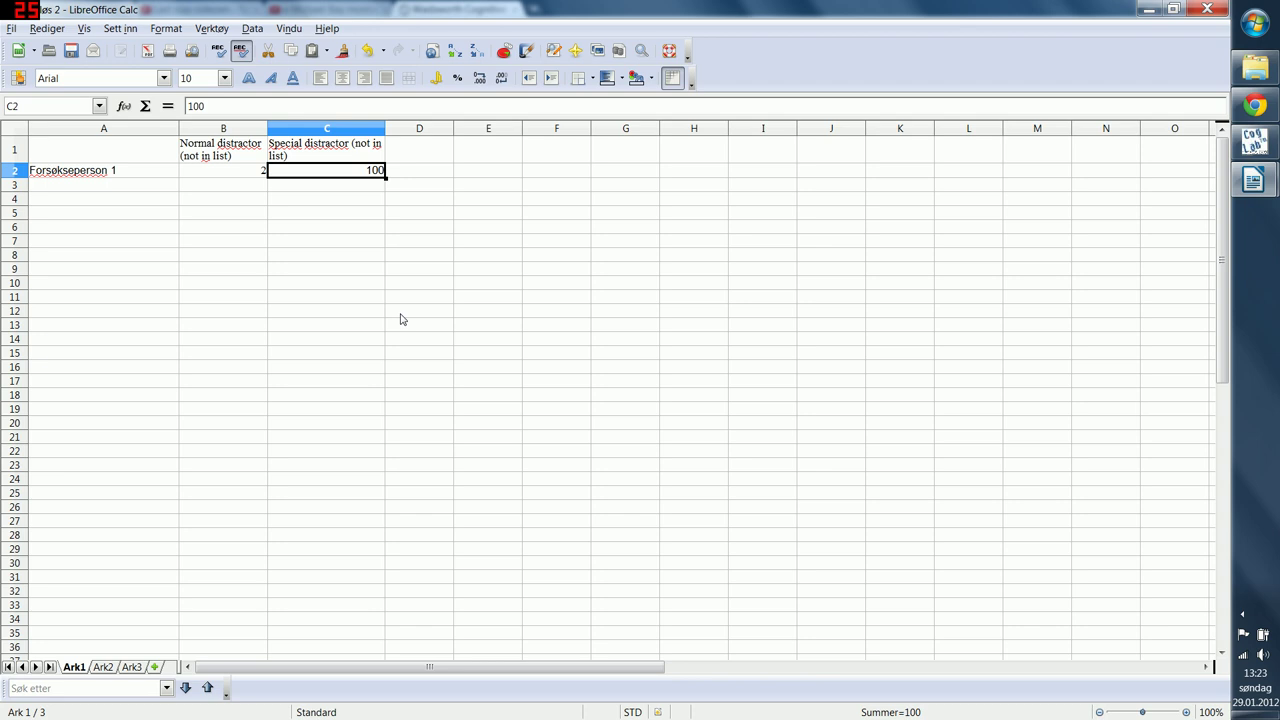
- Enter the row label "Forsøksperson 2" in cell A3
left_click(75, 183)
type("F")
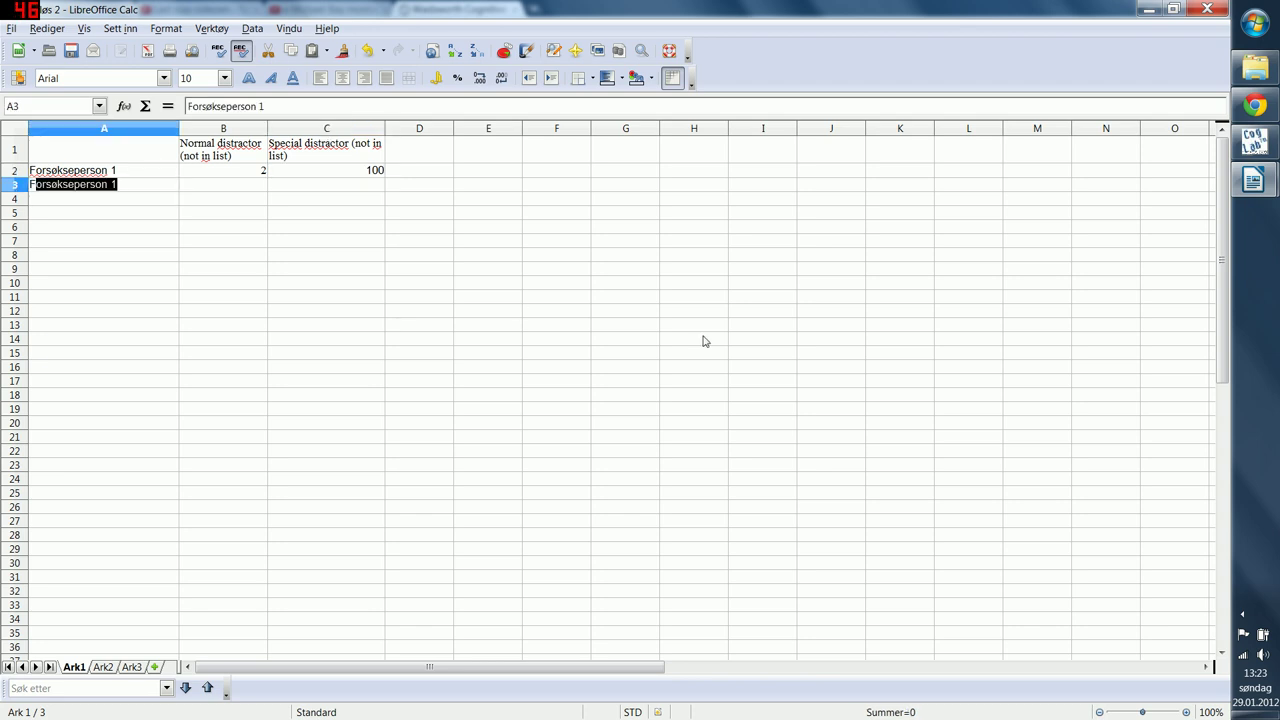
type("orsøks")
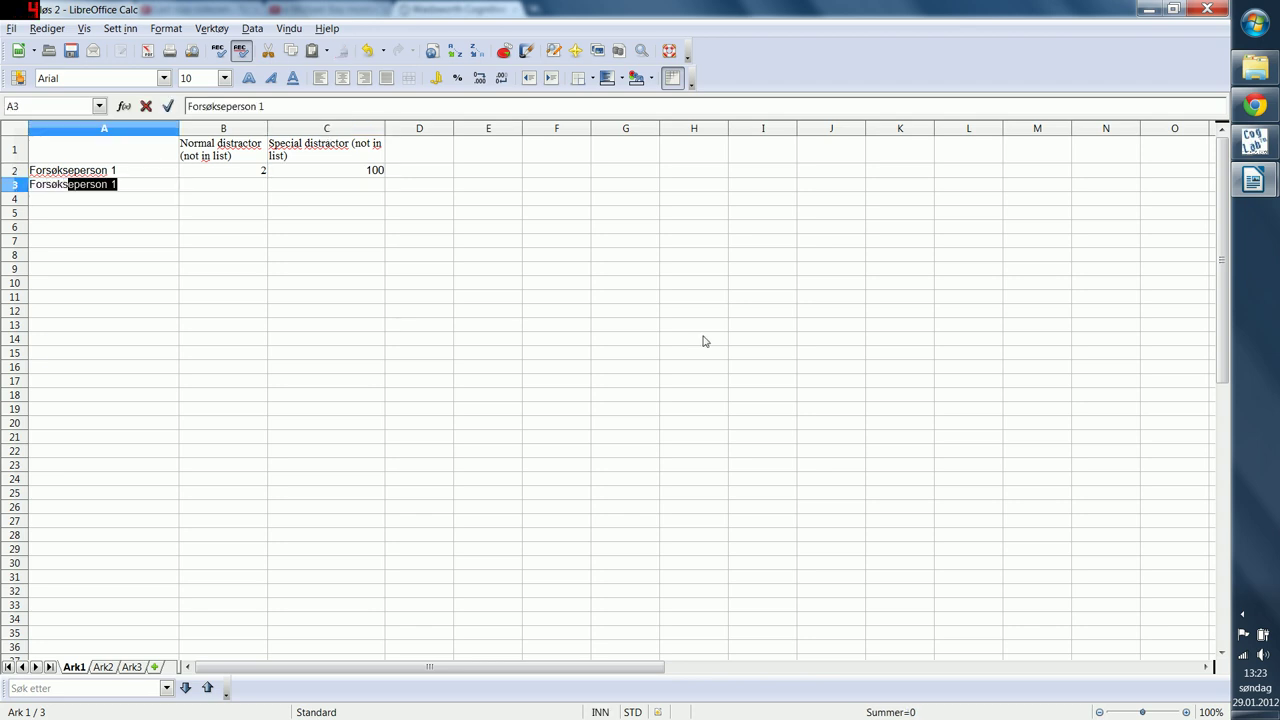
type("person 2")
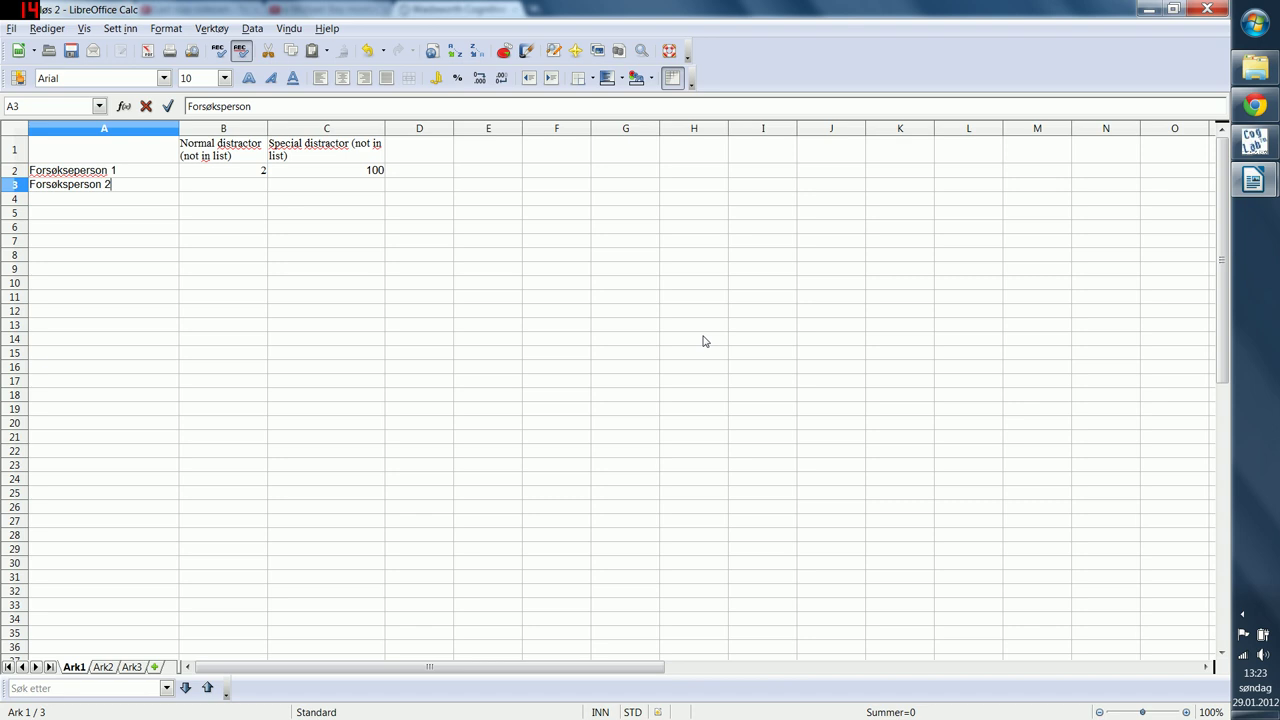
key("Return")
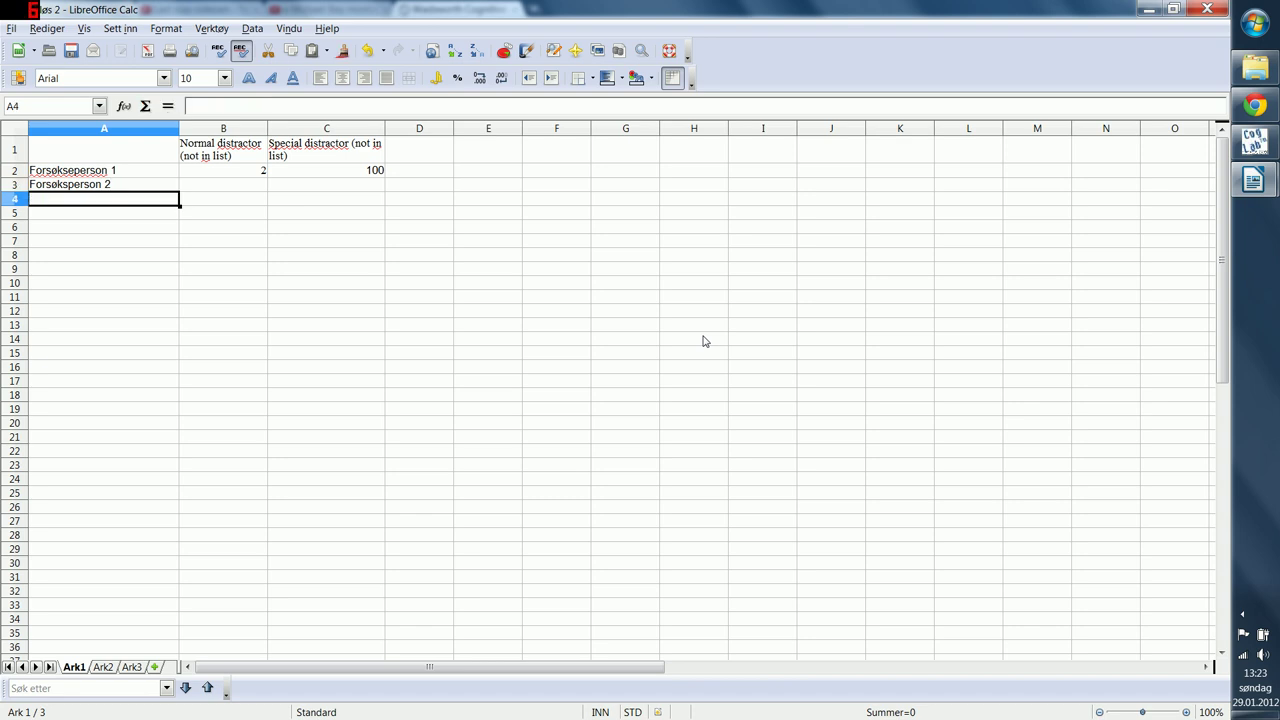
key("Up")
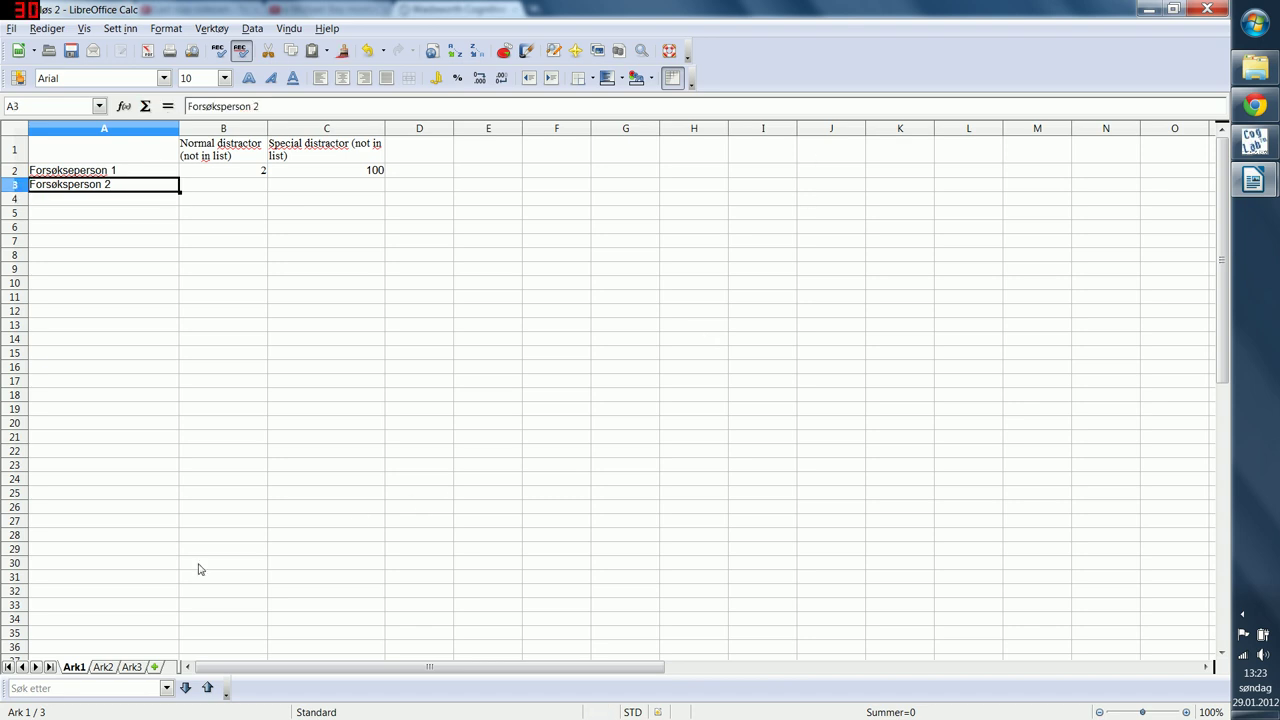
- Open sheet Ark2 and examine the participants' normal and special distractor scores row by row
left_click(103, 667)
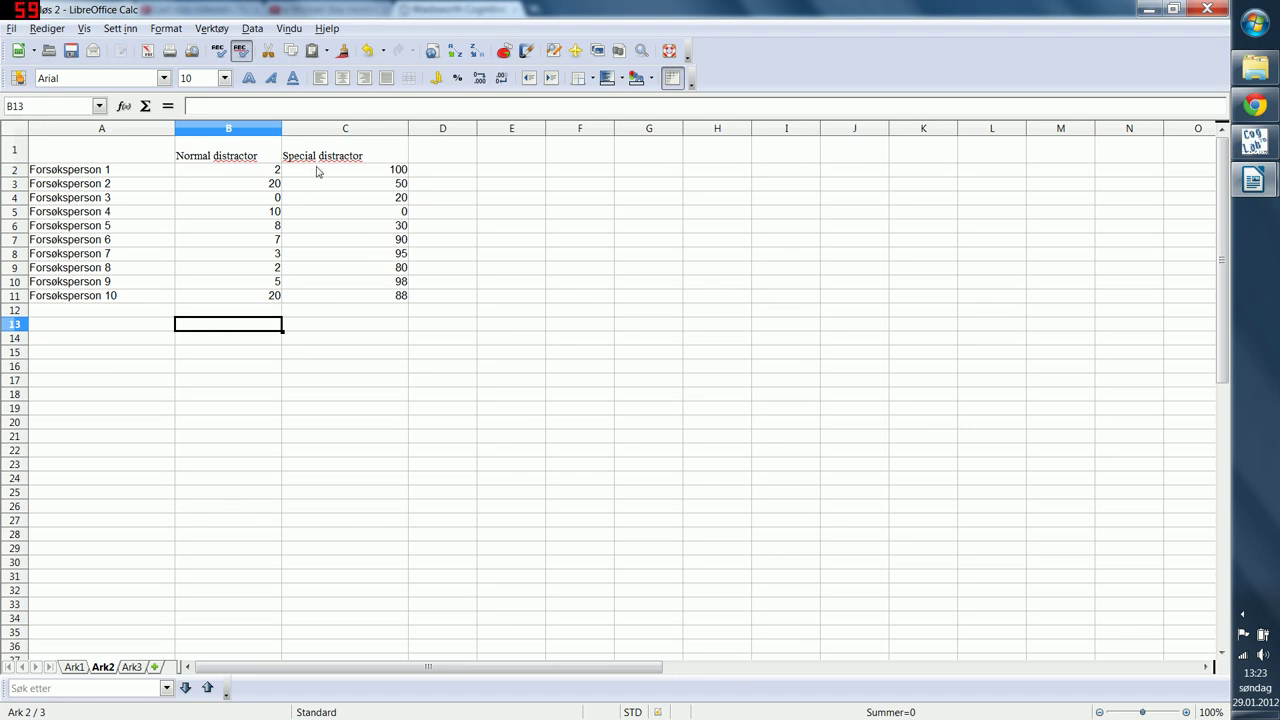
left_click_drag(356, 184, 275, 296)
left_click(277, 371)
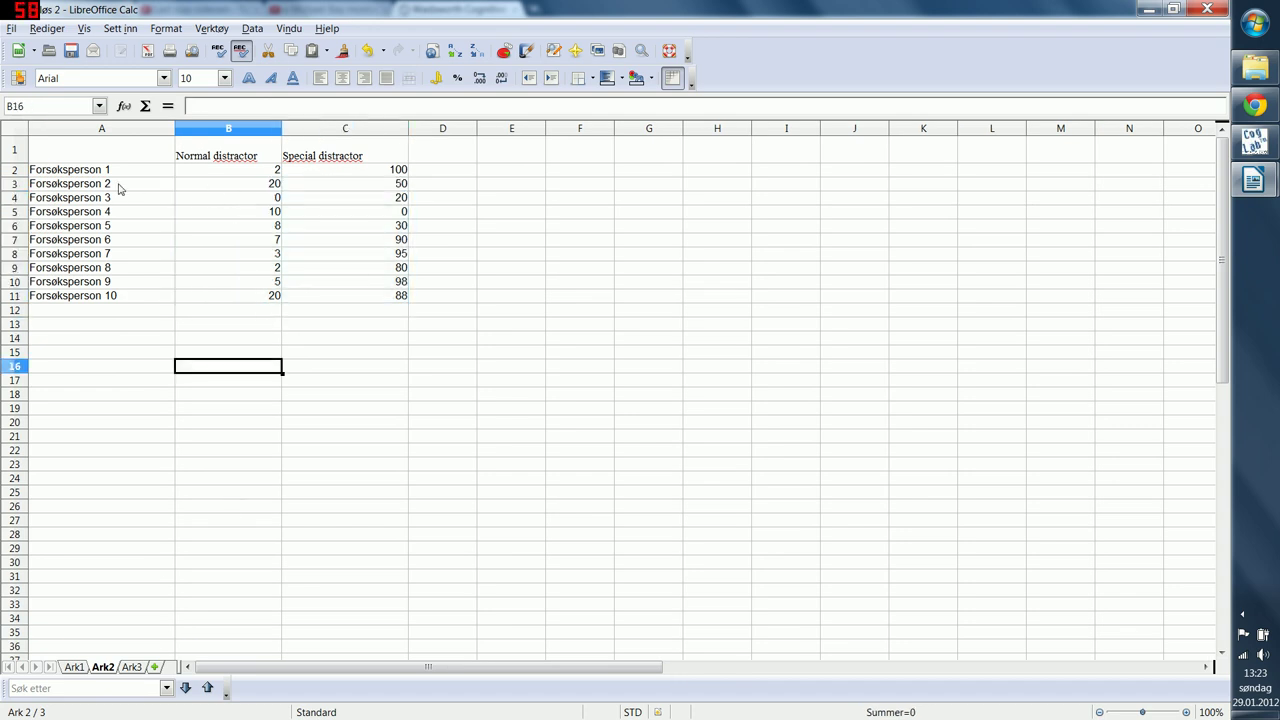
left_click_drag(118, 186, 358, 188)
left_click_drag(86, 203, 351, 197)
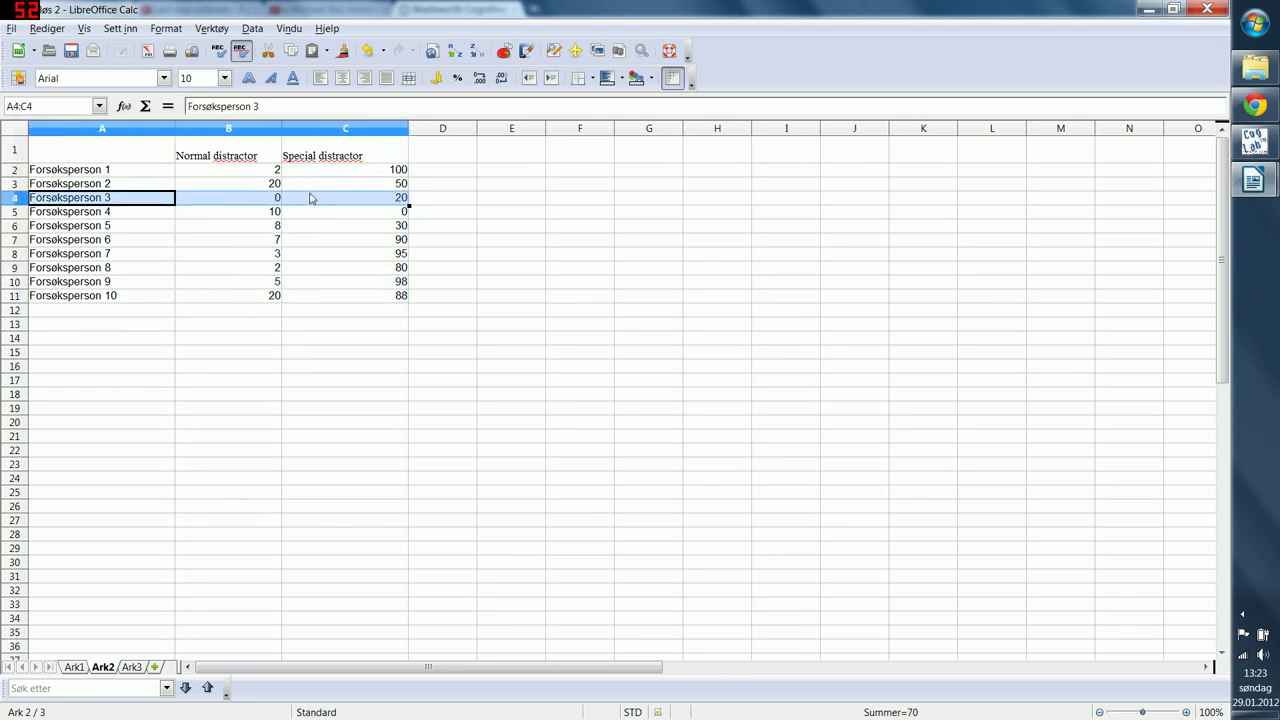
left_click(108, 215)
left_click_drag(108, 215, 400, 214)
left_click(355, 418)
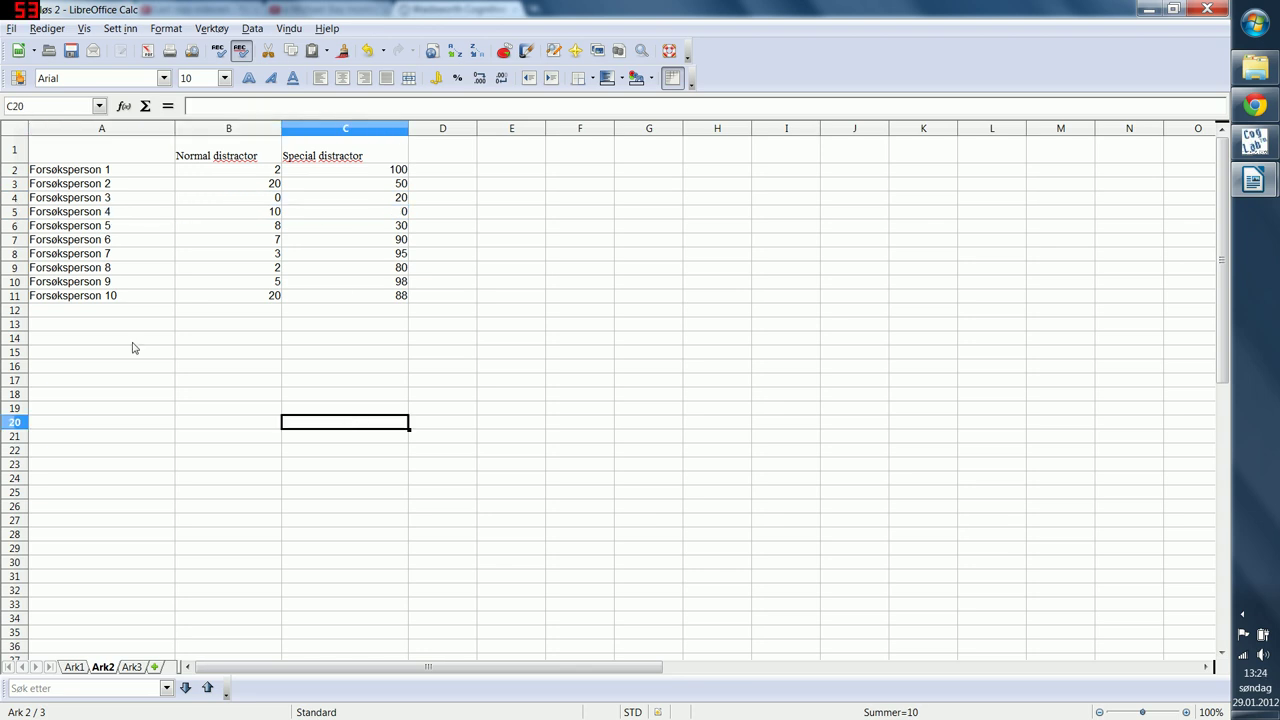
- Enter the row label "Gjenomsnittet" in cell A13
left_click(130, 325)
type("Gjens")
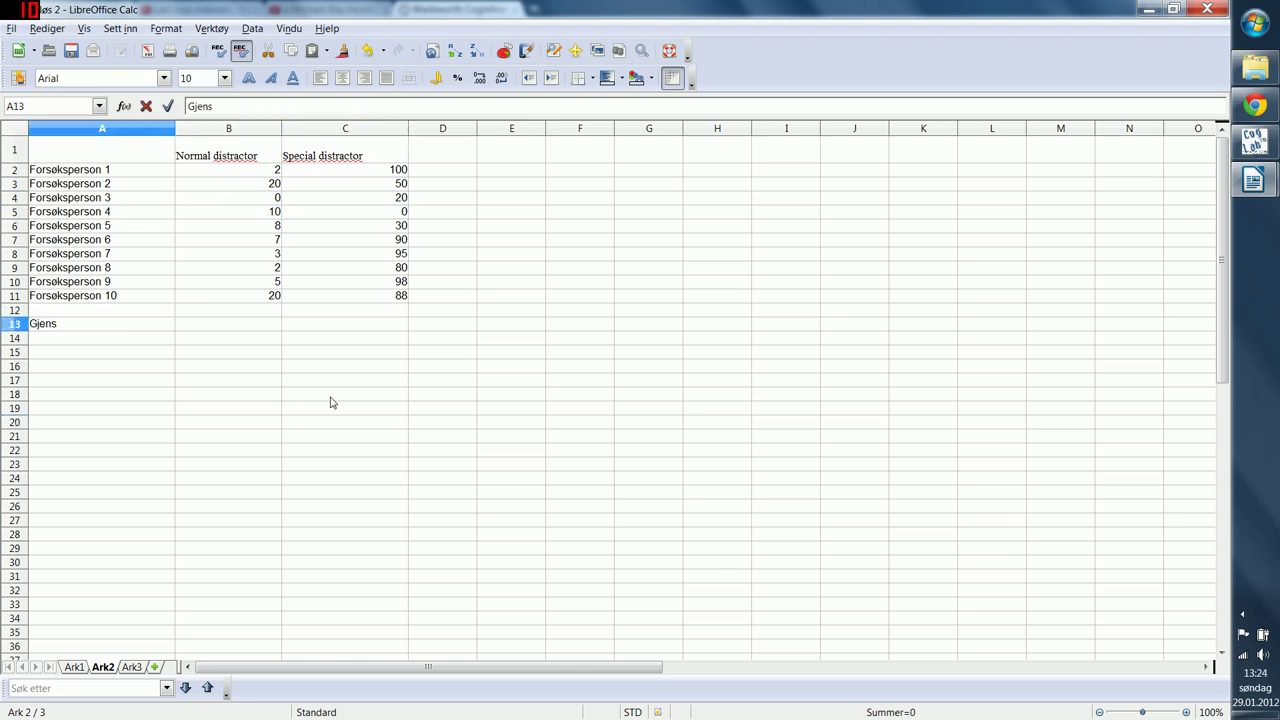
key("BackSpace")
type("omsnitte")
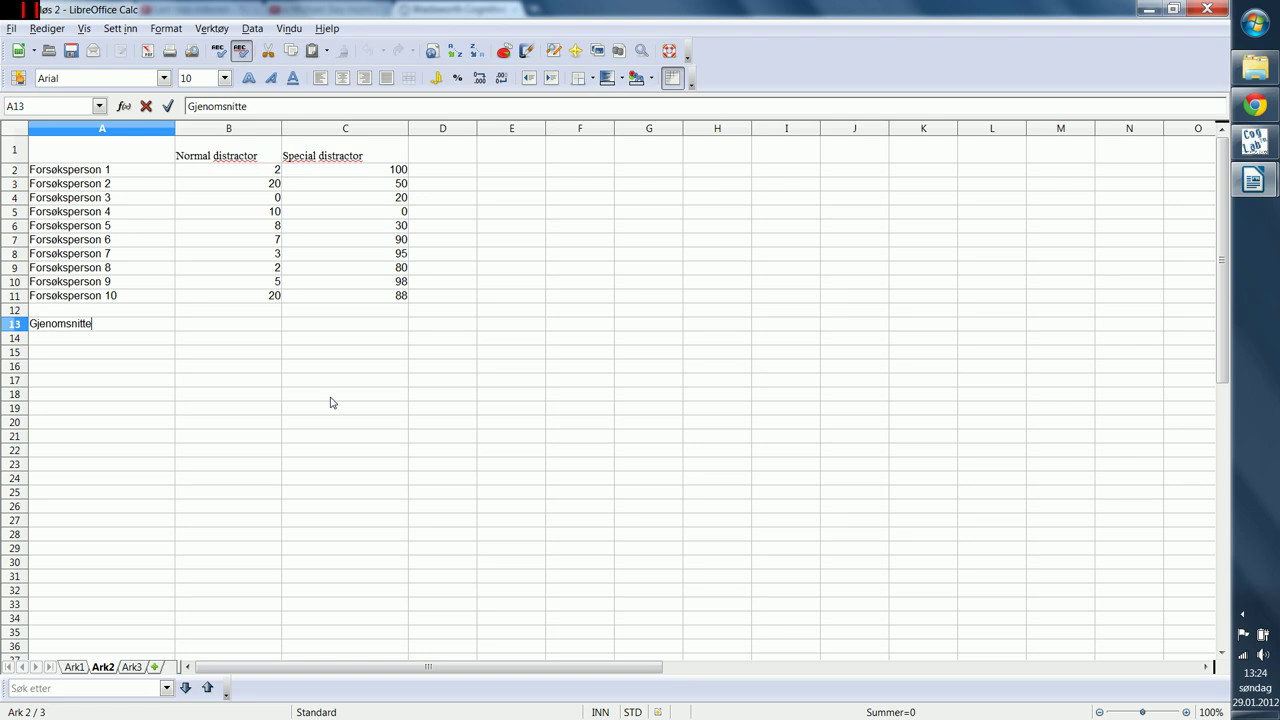
type("t")
key("Tab")
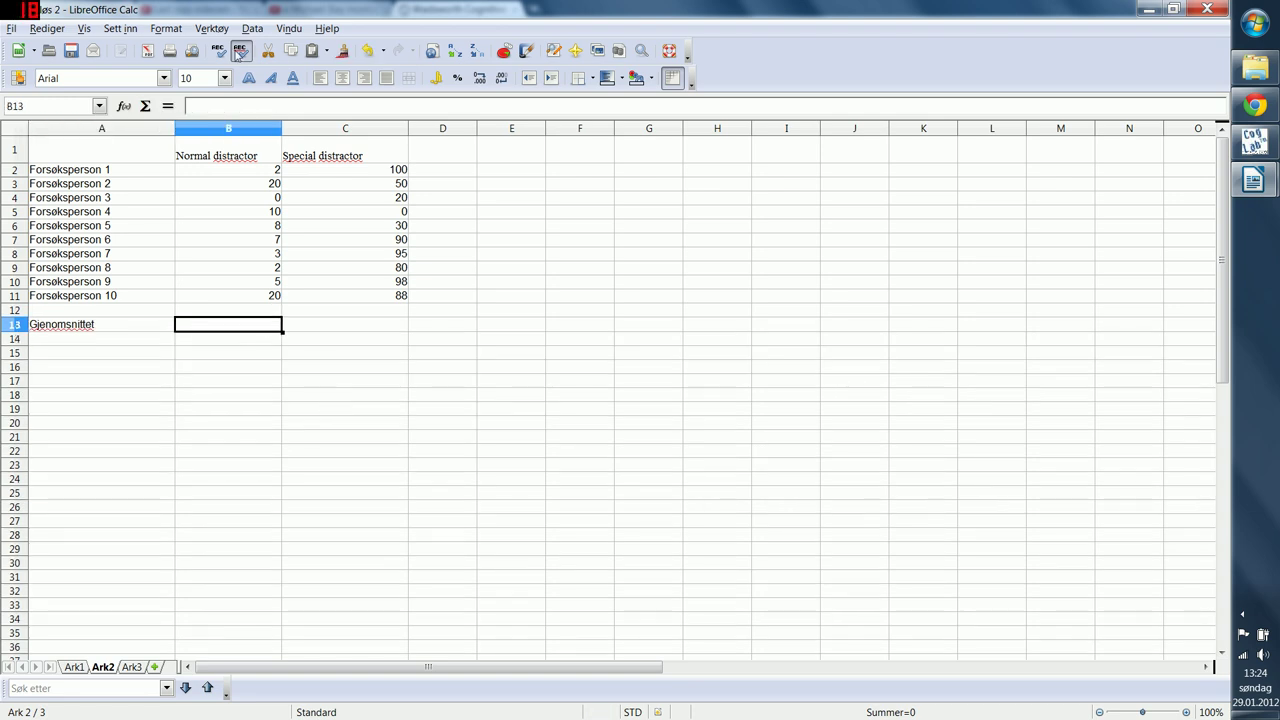
left_click(170, 31)
mouse_move(120, 28)
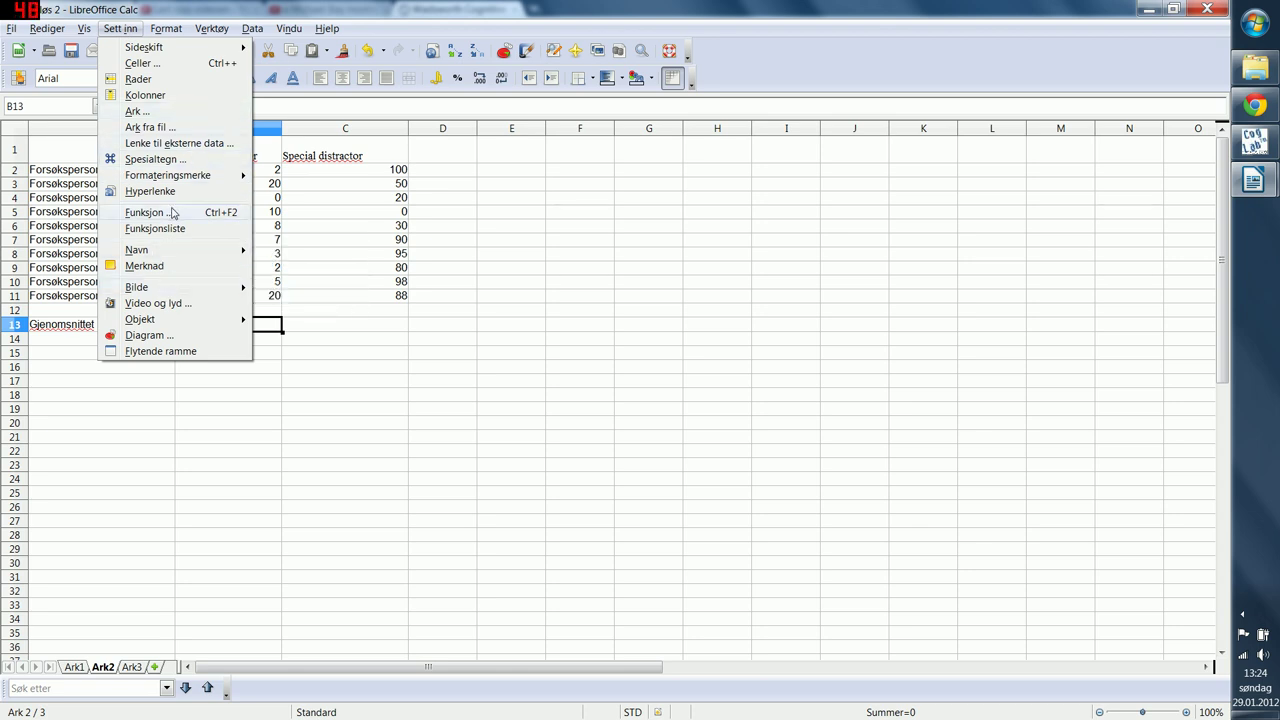
left_click(169, 216)
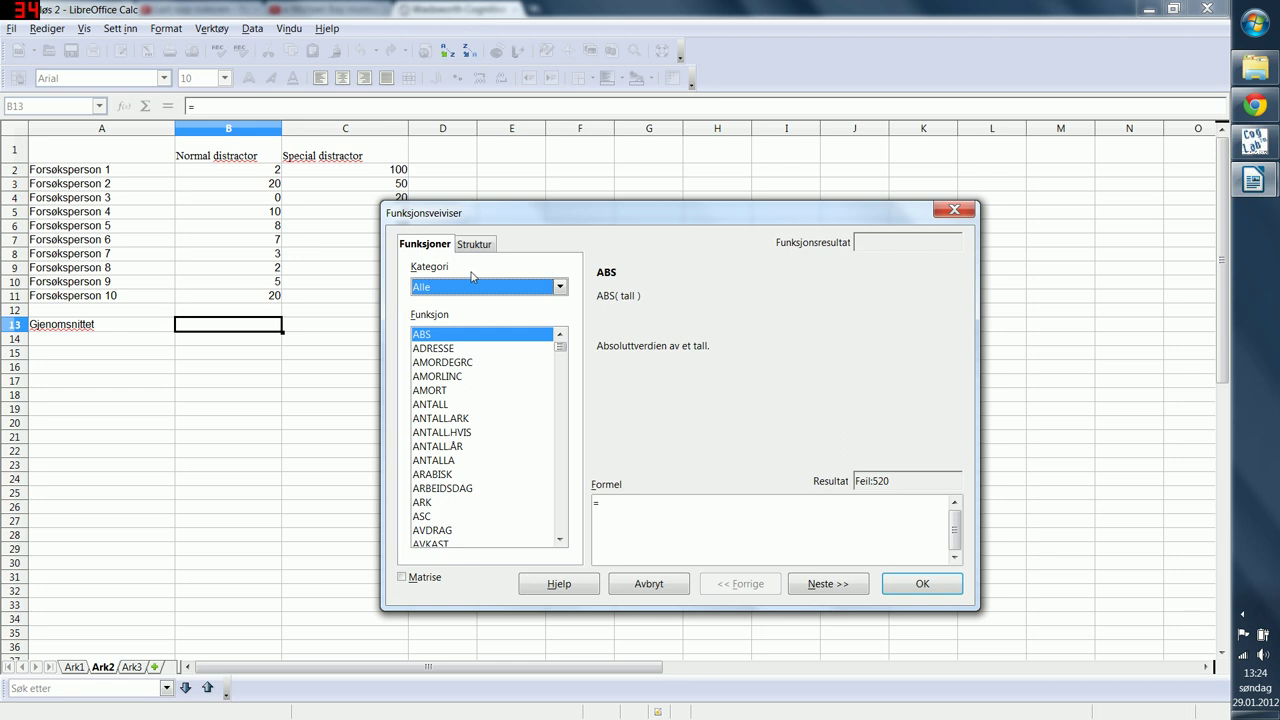
left_click(474, 244)
left_click(450, 248)
left_click(462, 287)
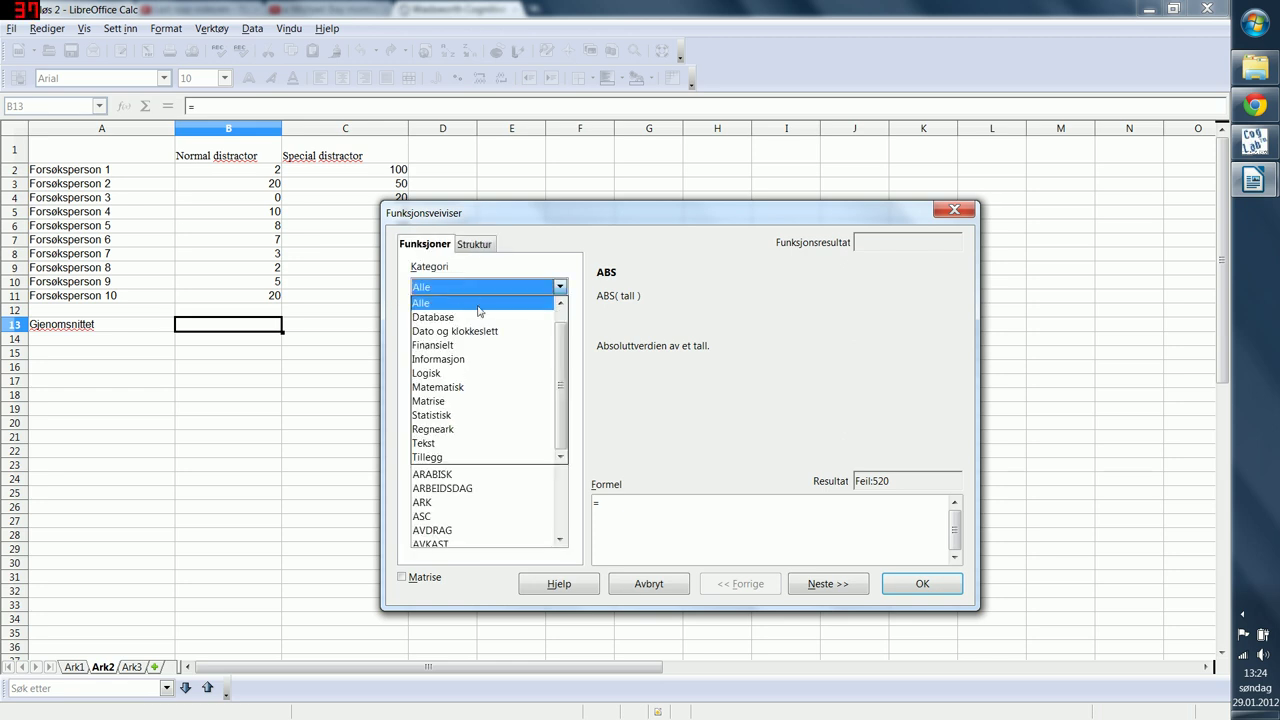
left_click(494, 415)
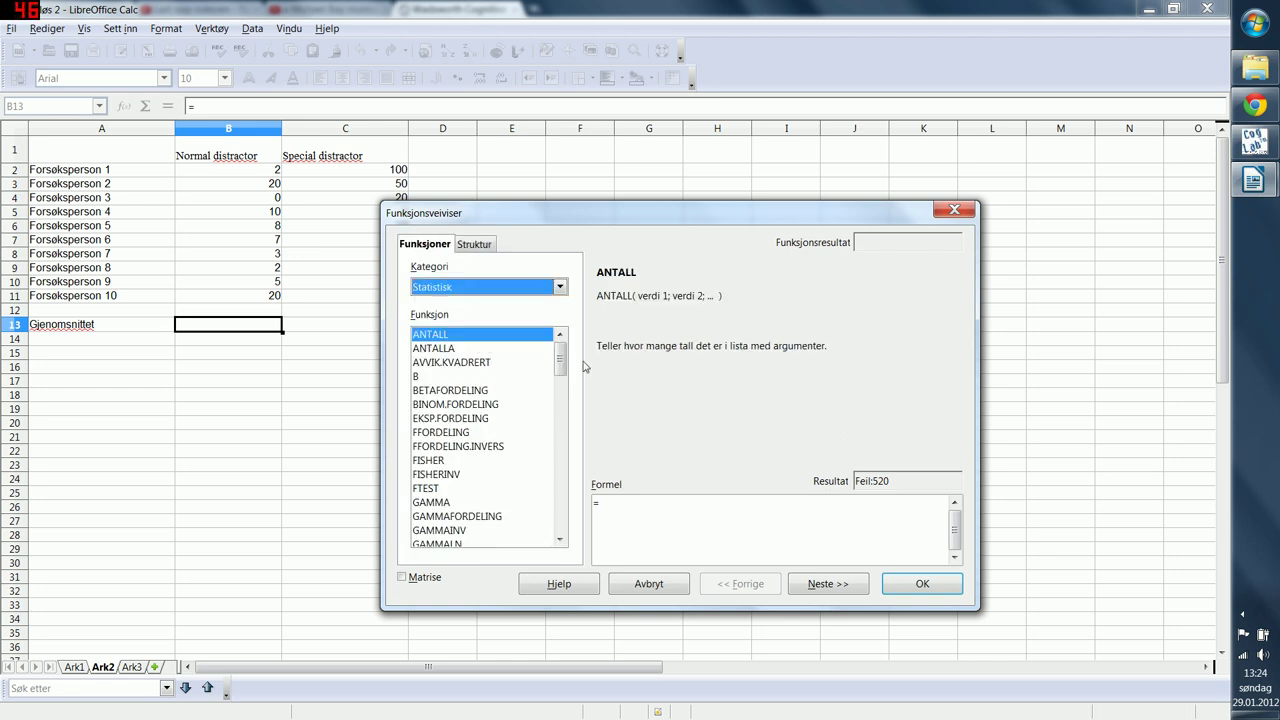
left_click_drag(560, 362, 541, 395)
left_click(474, 363)
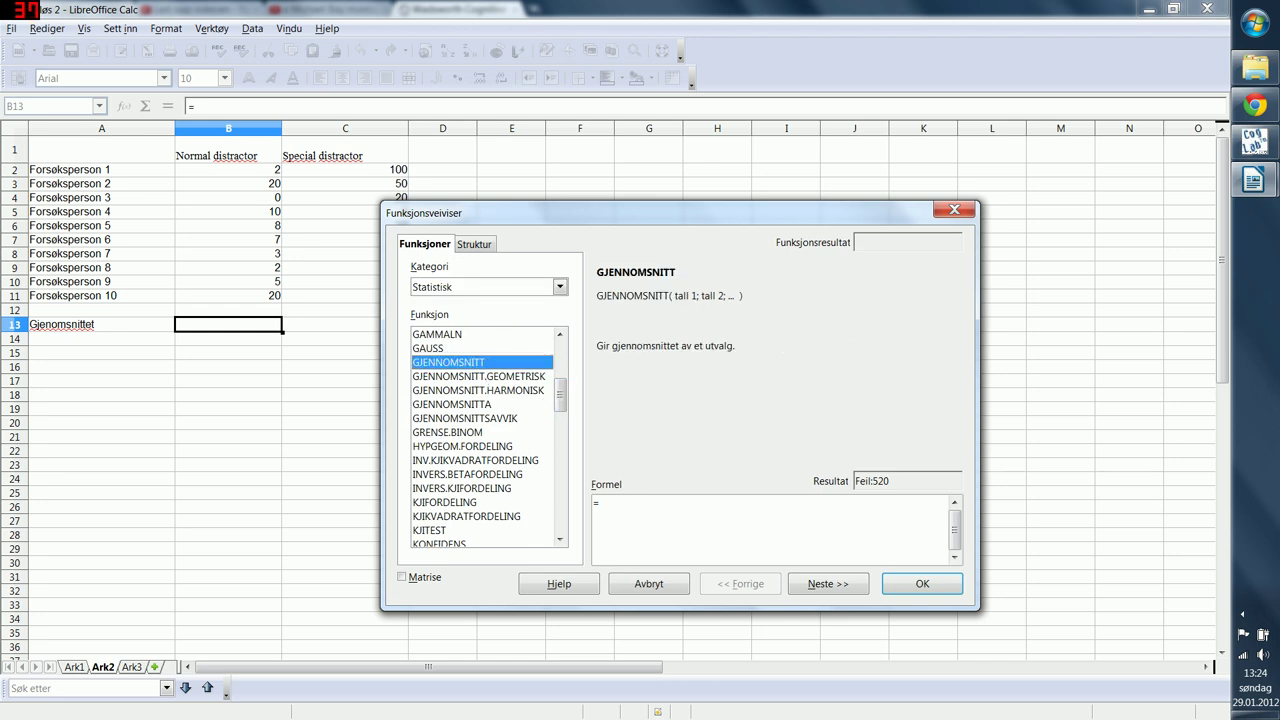
left_click(922, 584)
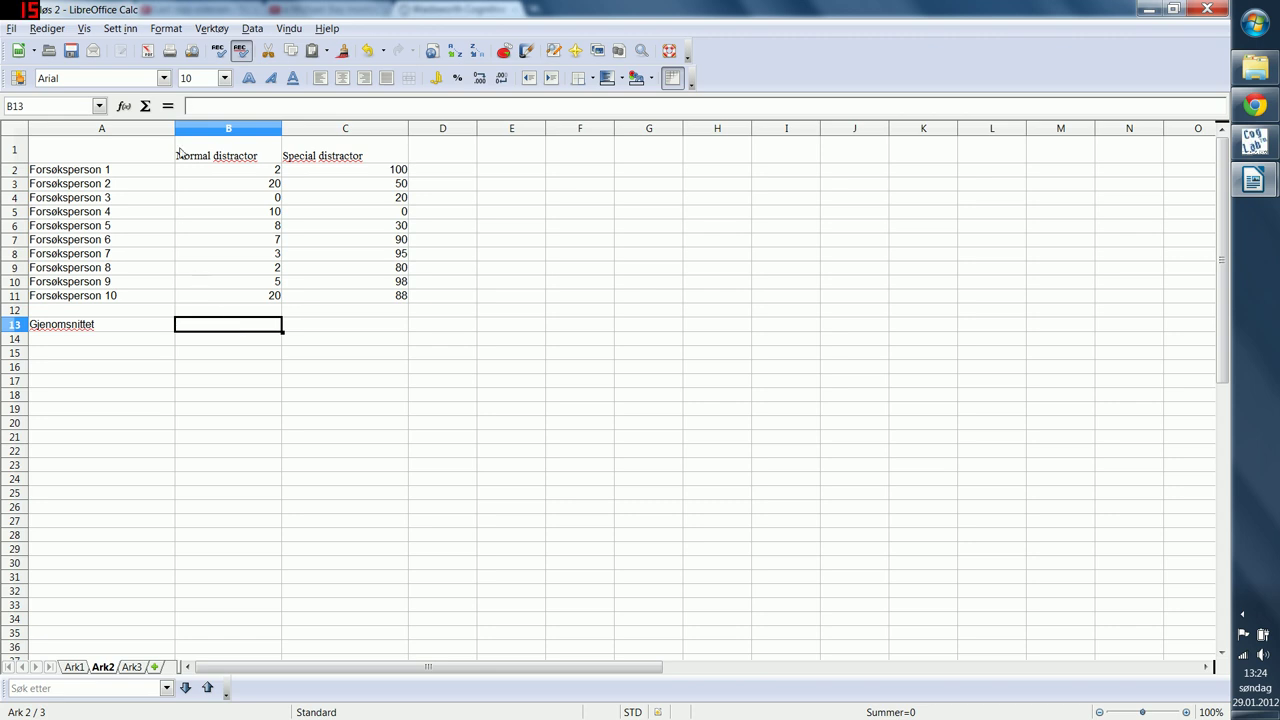
- Insert the GJENNOMSNITT function from the Statistisk category in cell B13
left_click(136, 29)
left_click(172, 213)
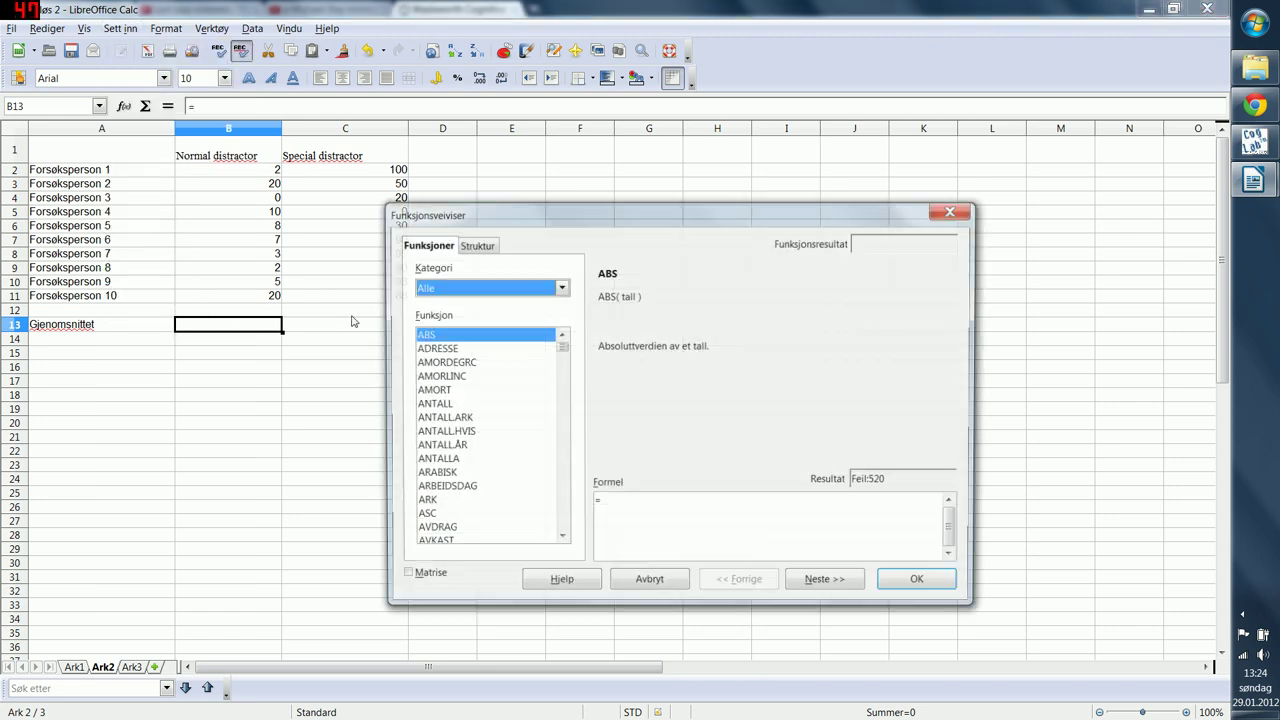
left_click(465, 487)
scroll(477, 501, "down", 6)
scroll(477, 499, "down", 15)
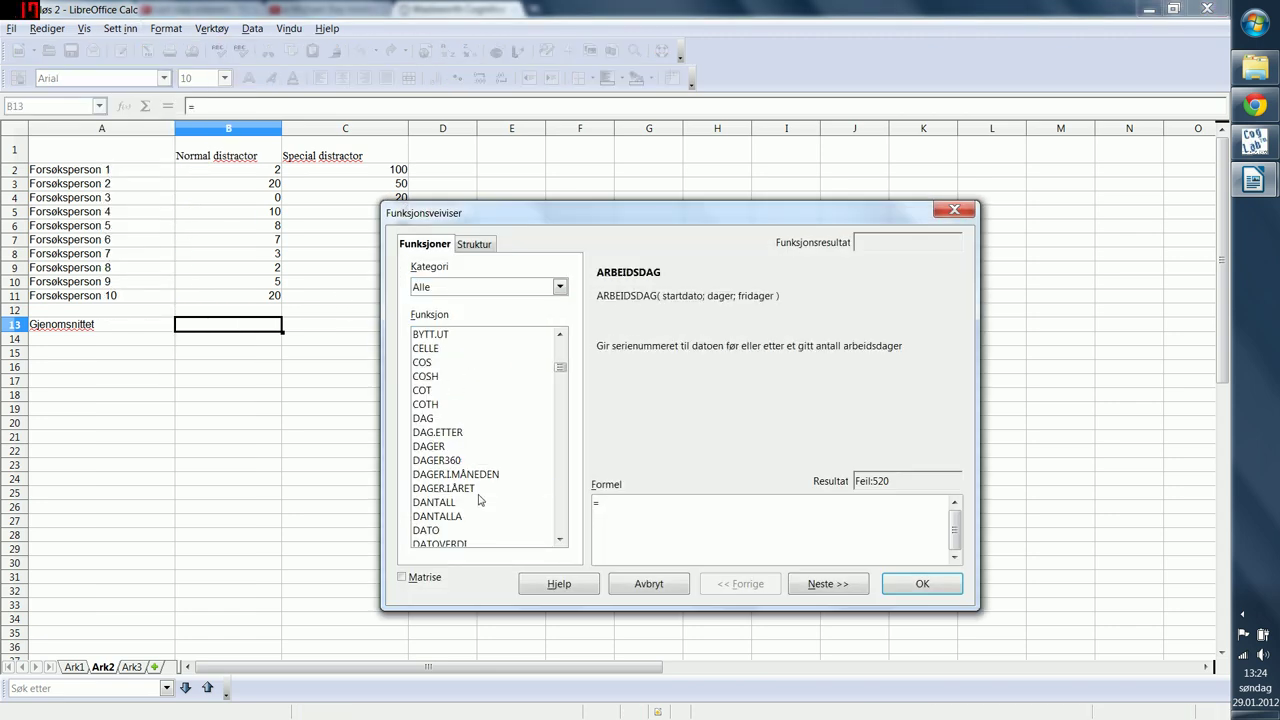
left_click(475, 290)
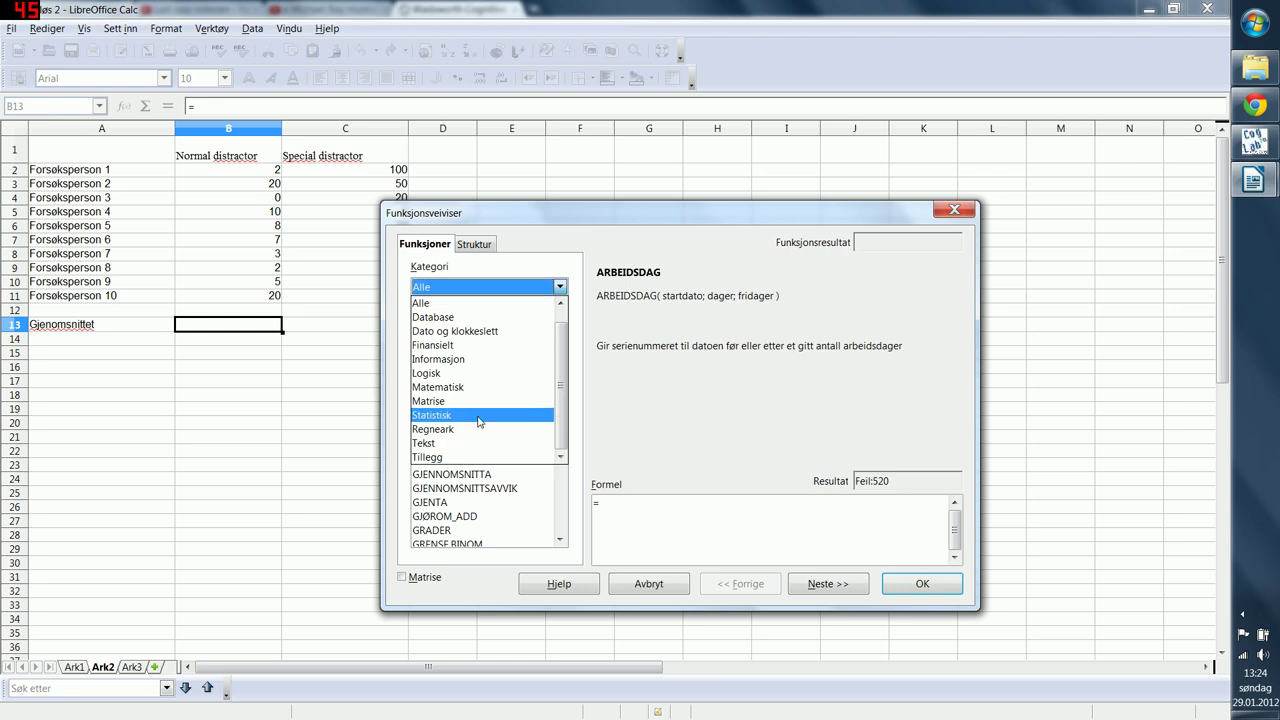
left_click(432, 415)
left_click_drag(560, 345, 560, 380)
left_click(492, 432)
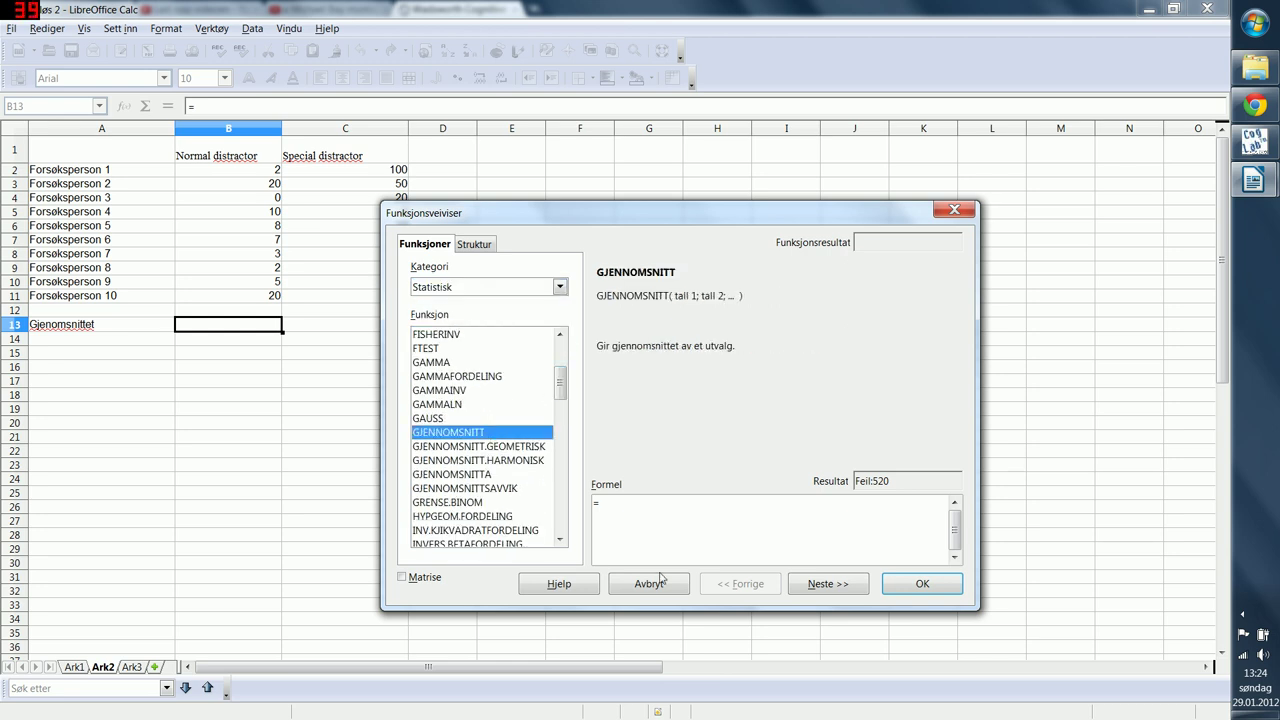
left_click(818, 585)
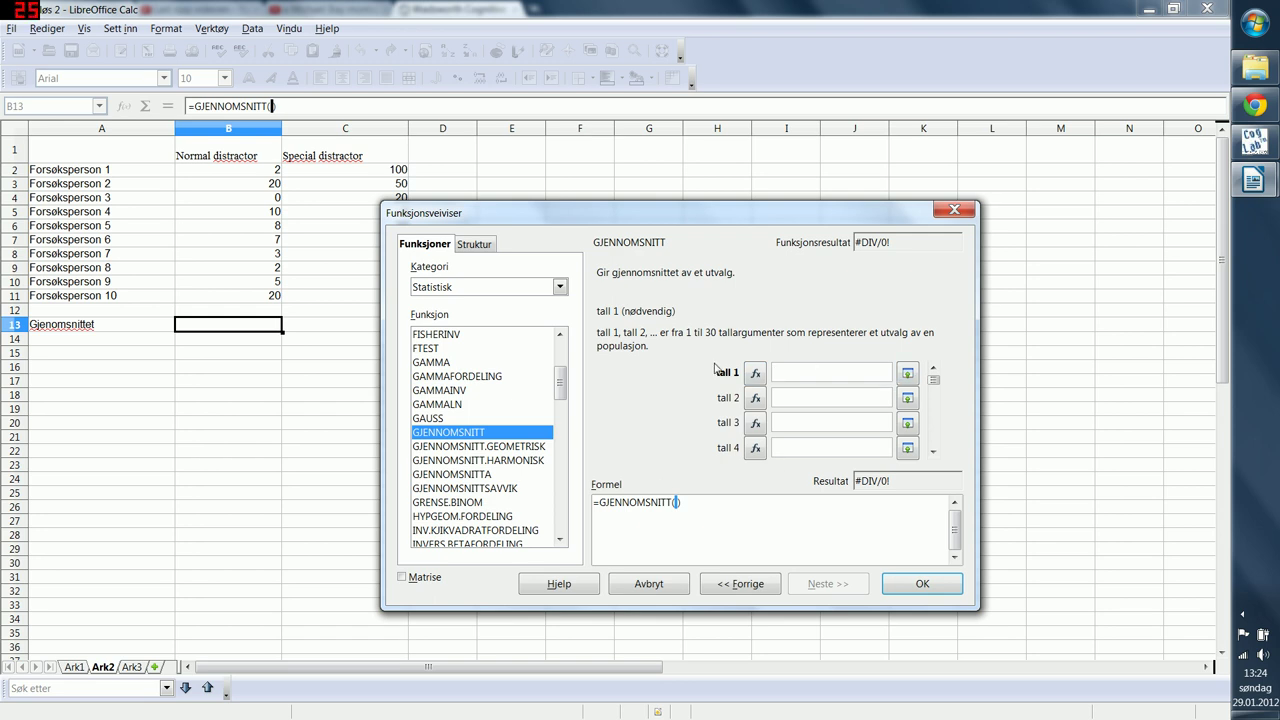
- Set the average function's first argument to the normal distractor scores B2:B11 and finish the formula
left_click(905, 376)
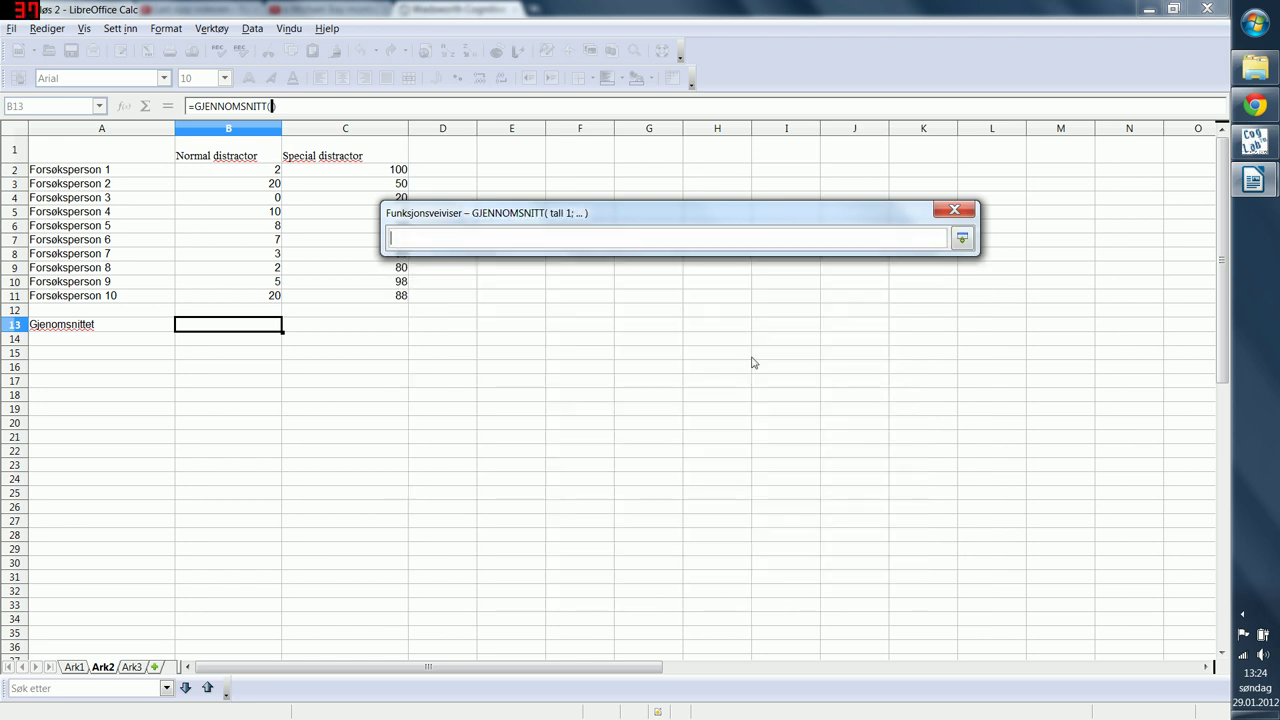
left_click_drag(272, 170, 281, 305)
left_click(962, 238)
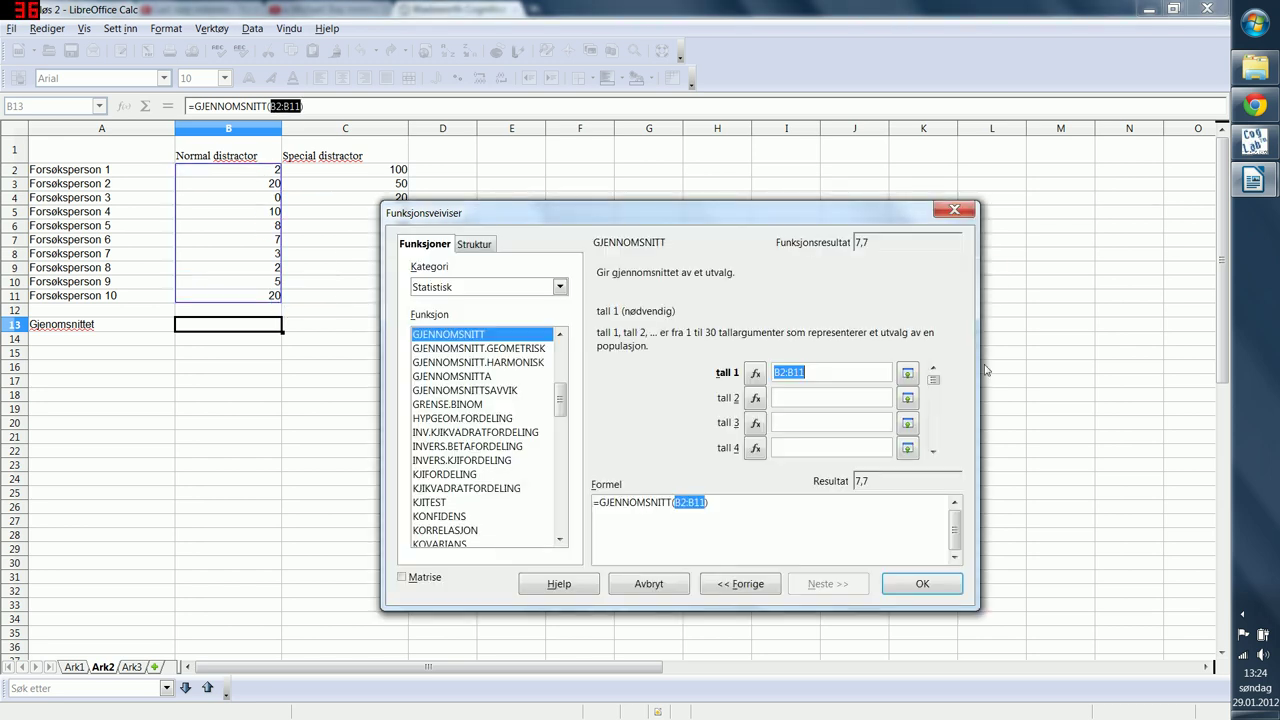
left_click(922, 584)
left_click(345, 422)
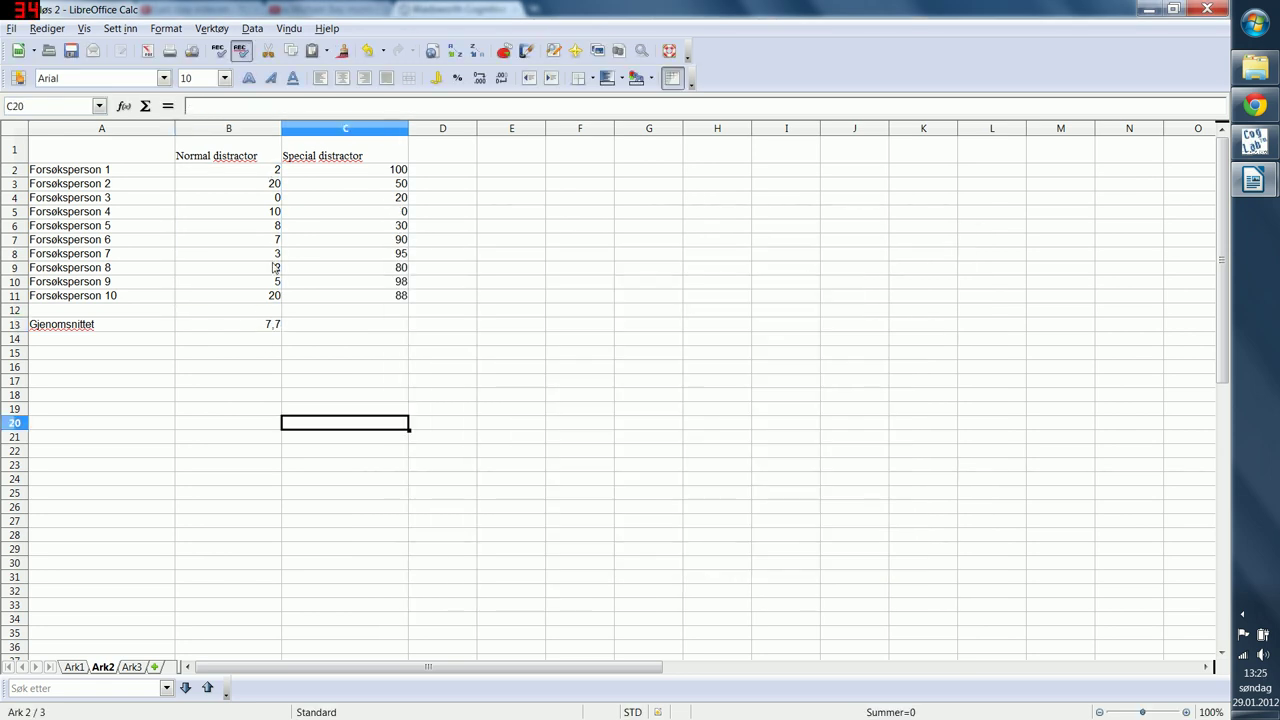
- Copy the average formula from B13 to C13 for the special distractor scores and check its cell range
left_click(272, 330)
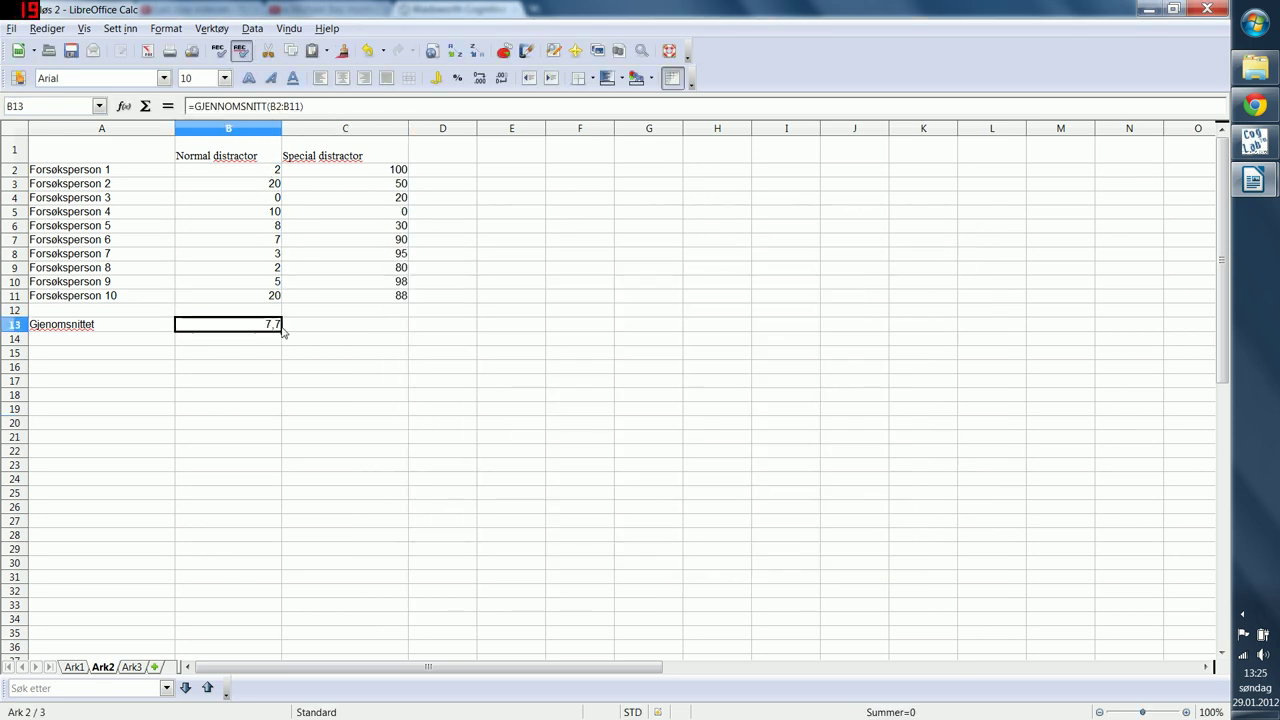
left_click(348, 325)
type("65,1")
left_click(371, 370)
left_click(356, 323)
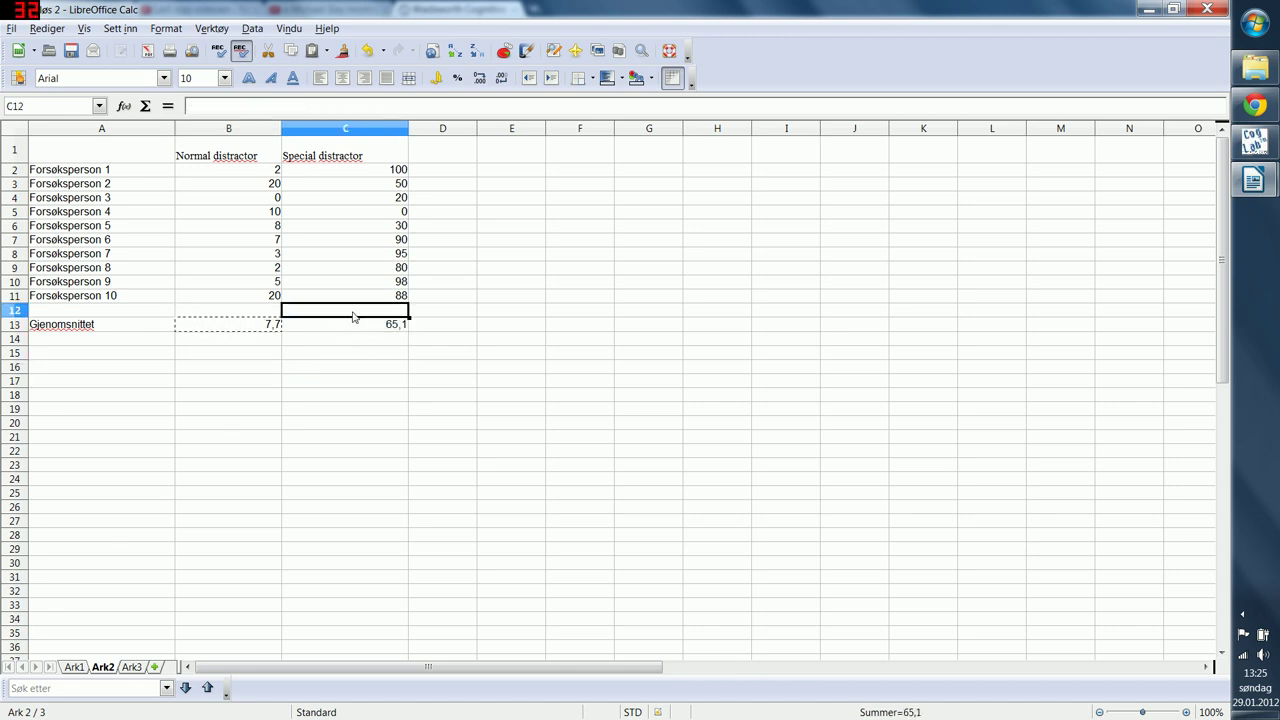
key("F2")
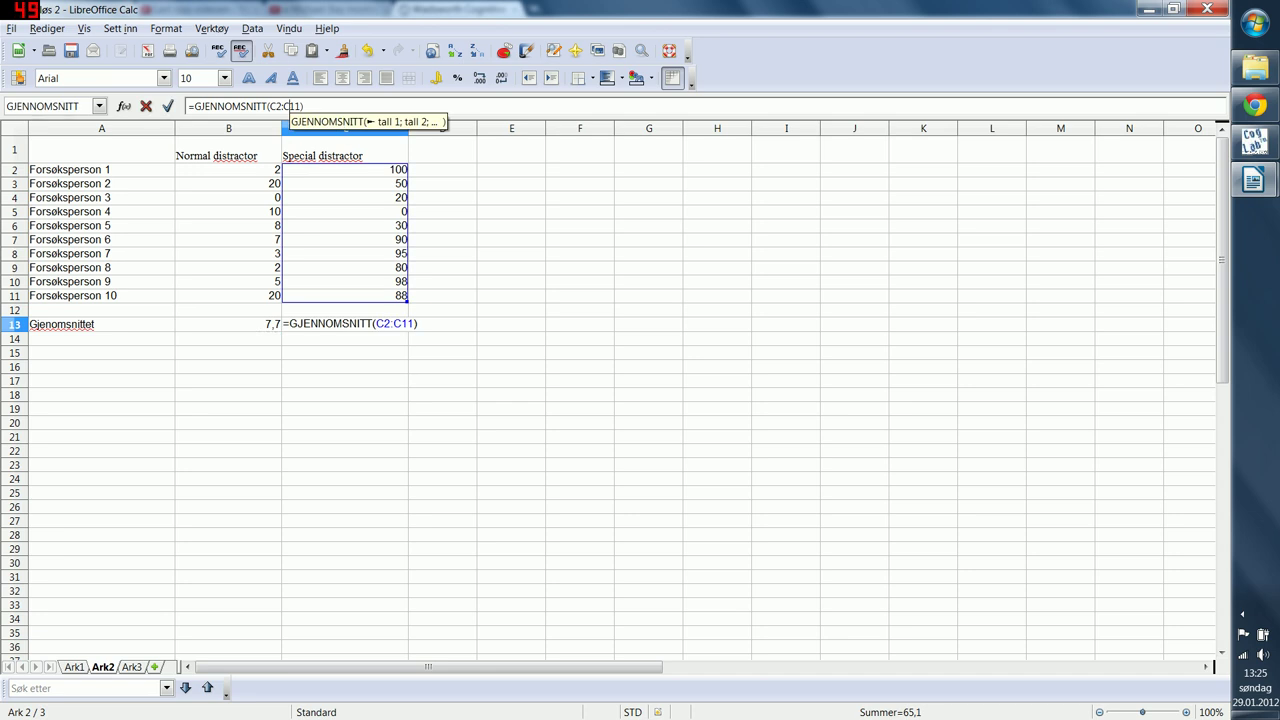
key("Escape")
left_click(357, 449)
- Enter the row label "Standaravvik" in cell A14
left_click(160, 339)
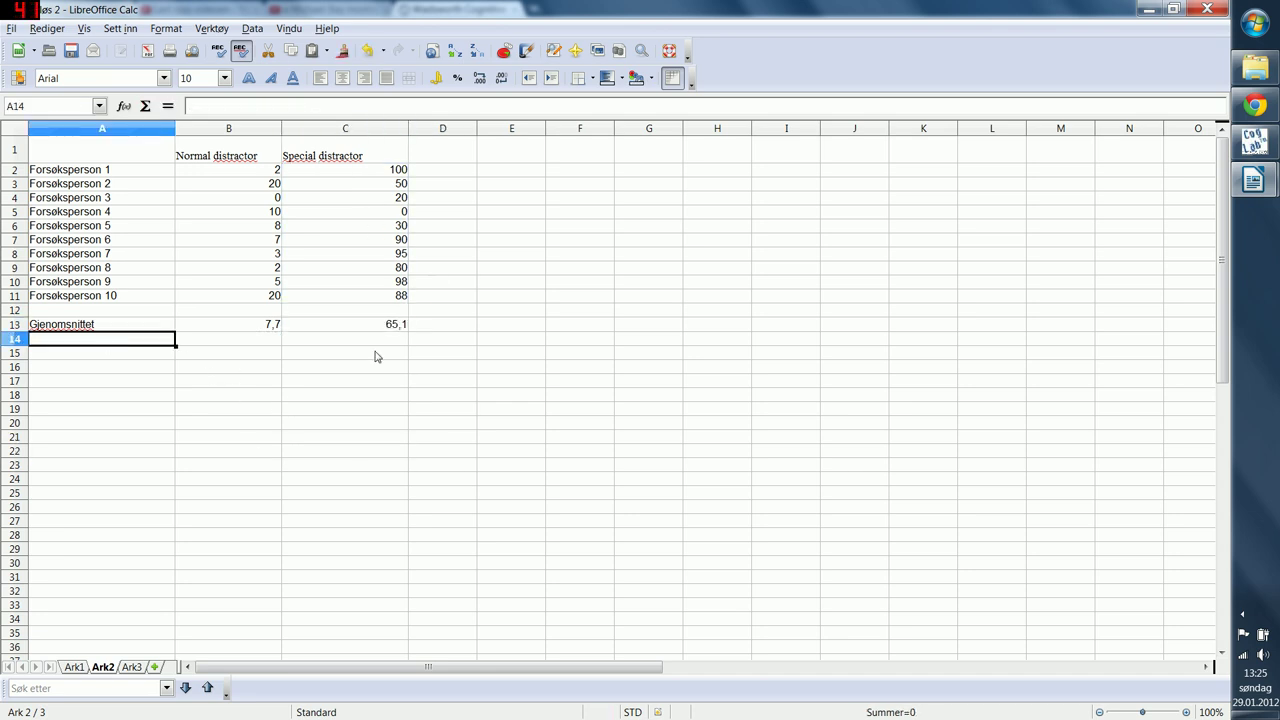
type("Standaravik")
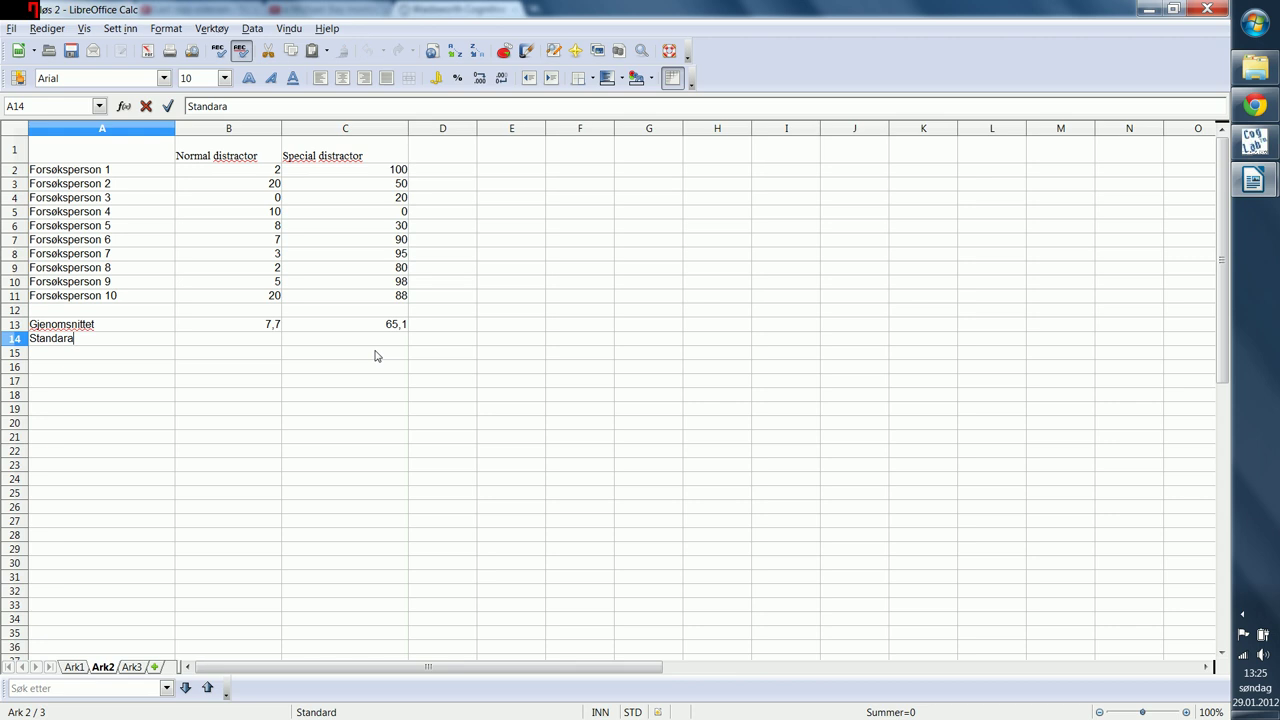
key("Return")
key("Up")
key("Right")
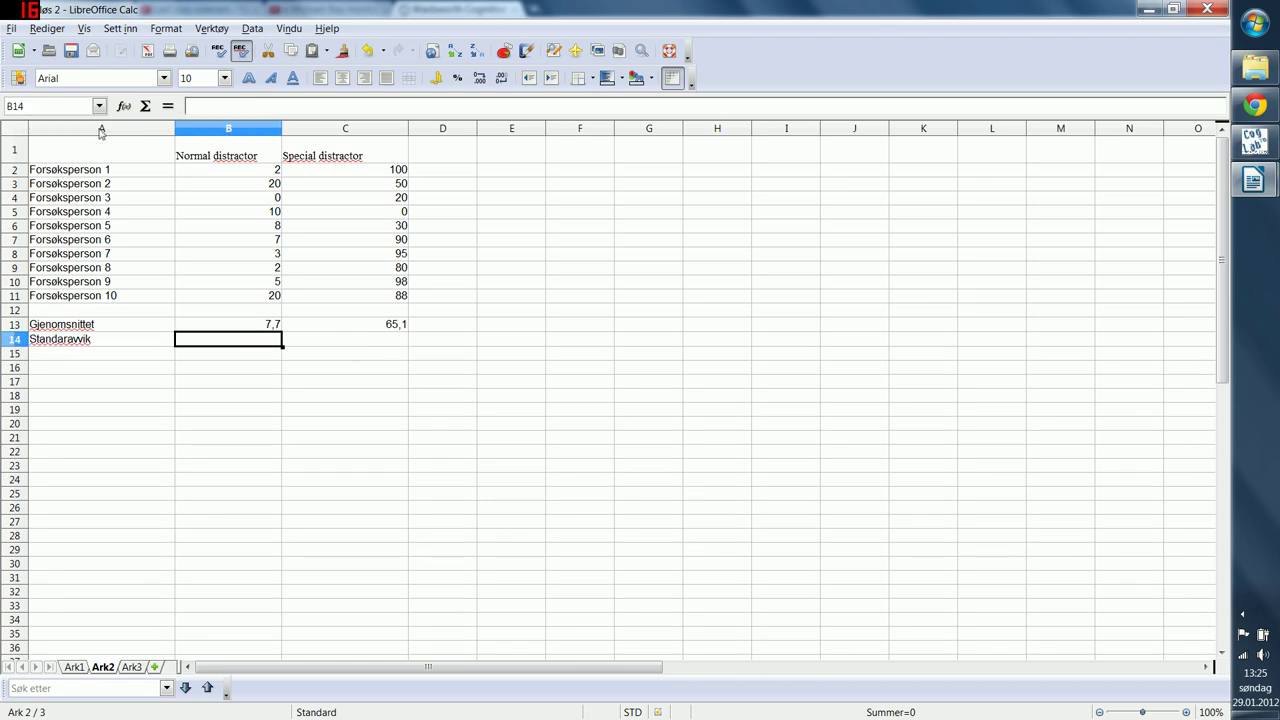
- Insert the STDAV function from the Statistisk category in cell B14
left_click(166, 28)
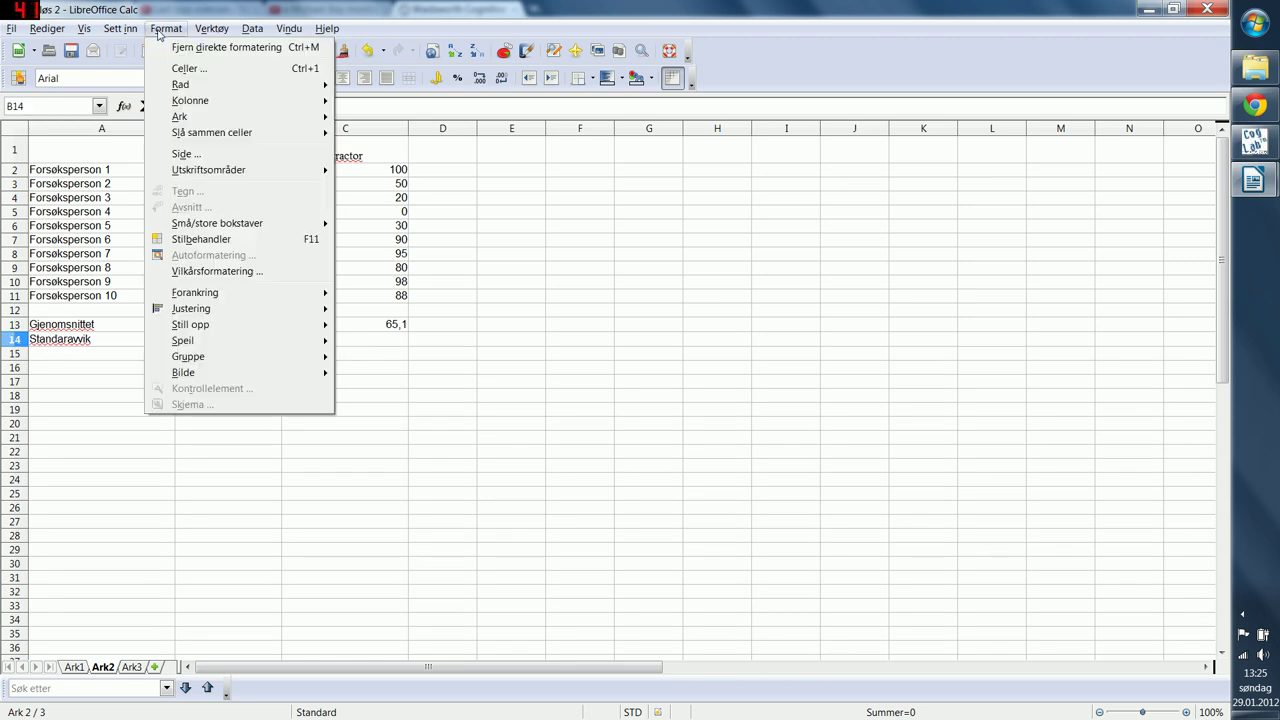
mouse_move(118, 28)
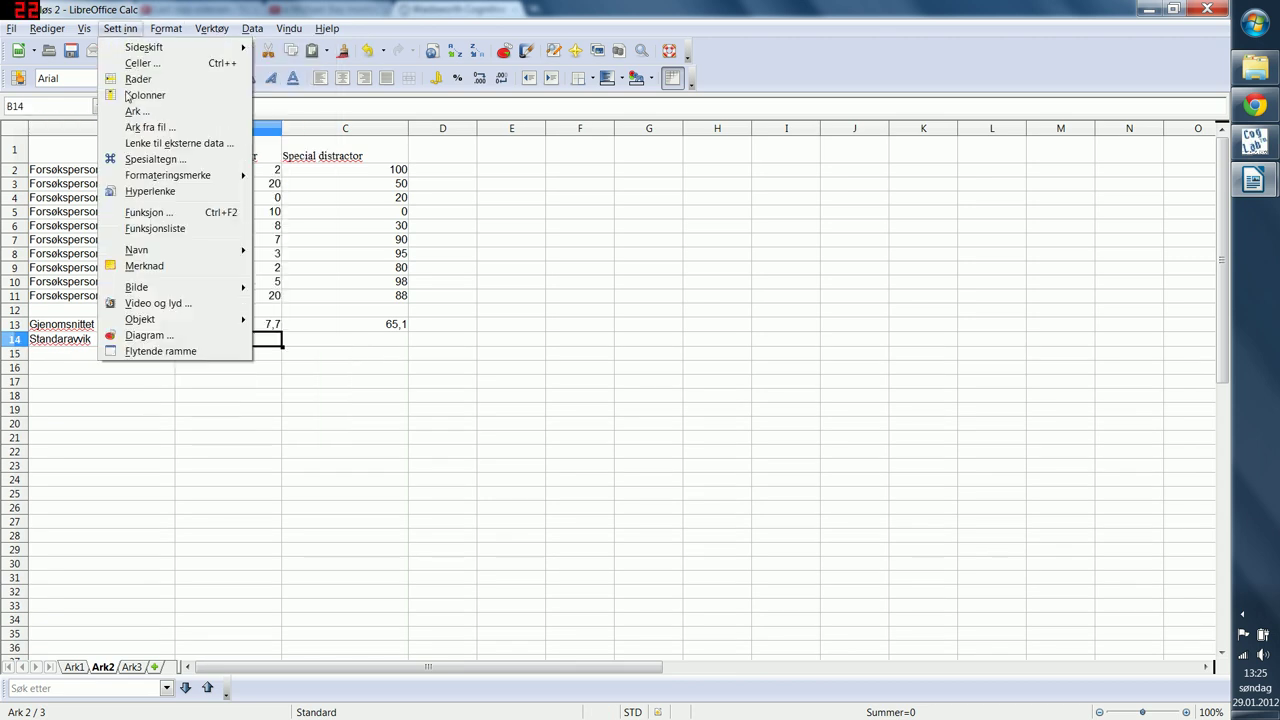
left_click(158, 213)
left_click(541, 286)
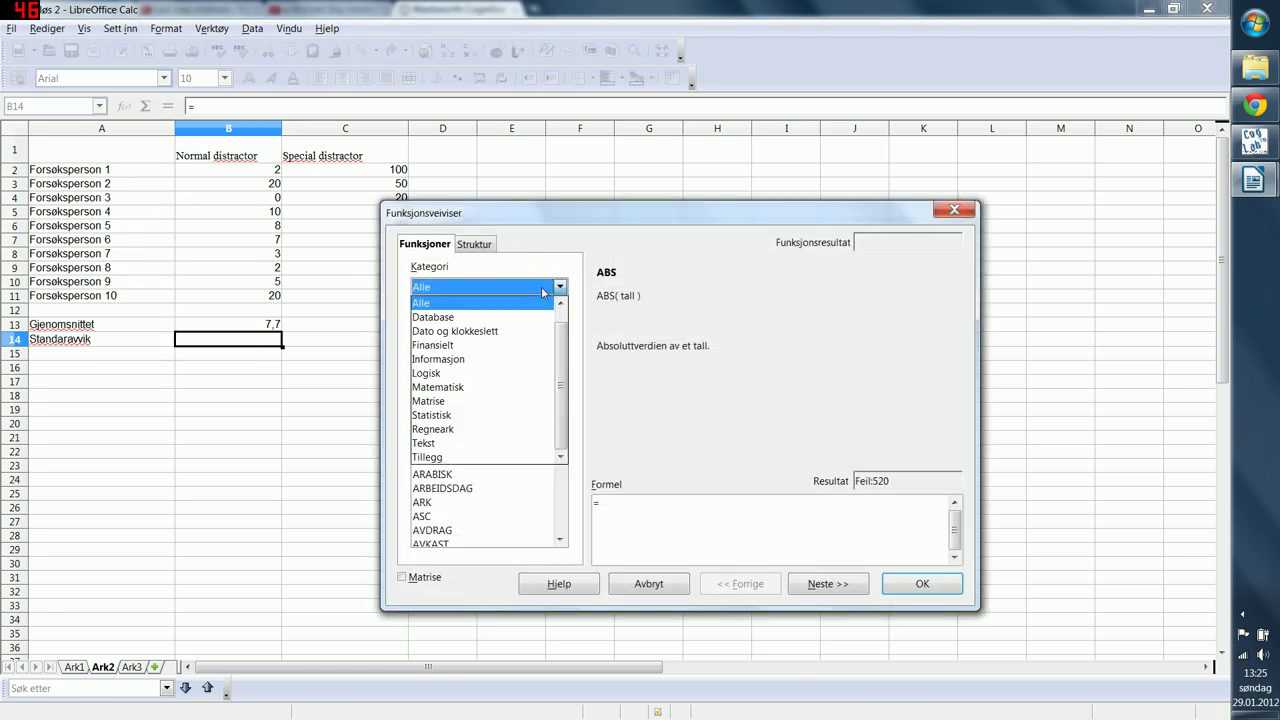
left_click(500, 415)
left_click_drag(560, 358, 560, 486)
left_click(460, 502)
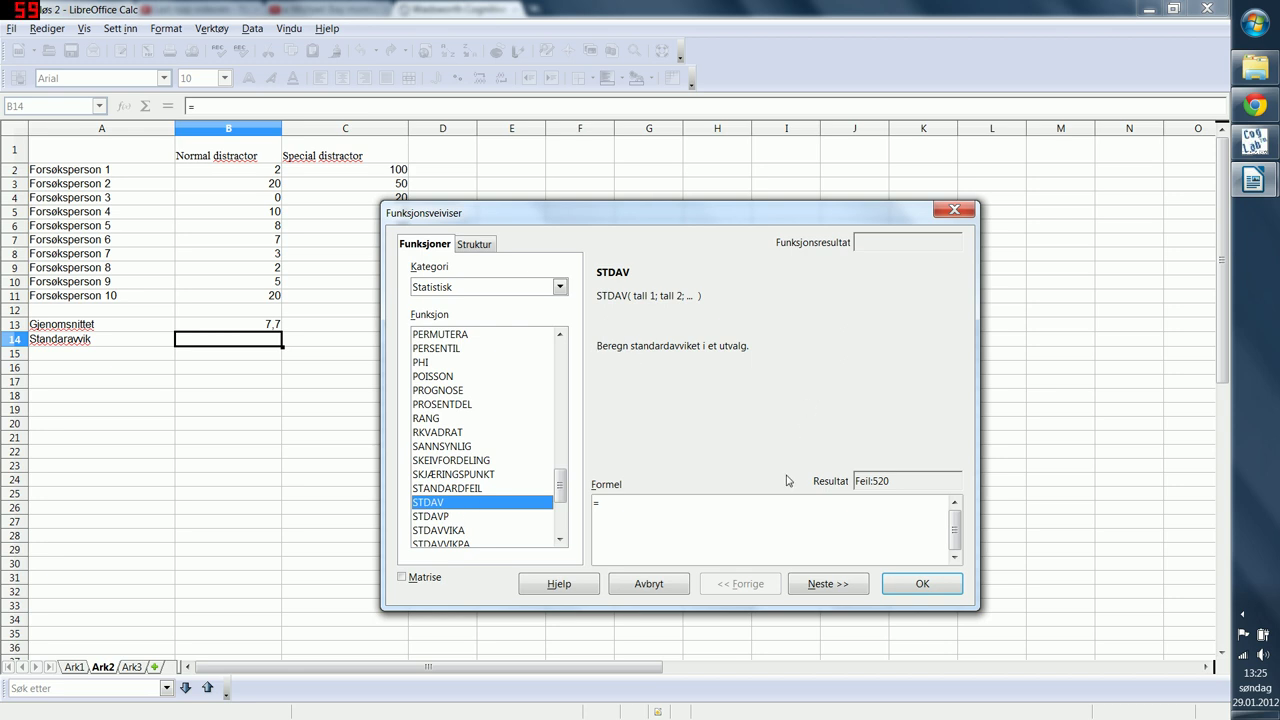
left_click(826, 588)
- Set the standard deviation function's first argument to the normal distractor scores B2:B11 and finish the formula
left_click(906, 374)
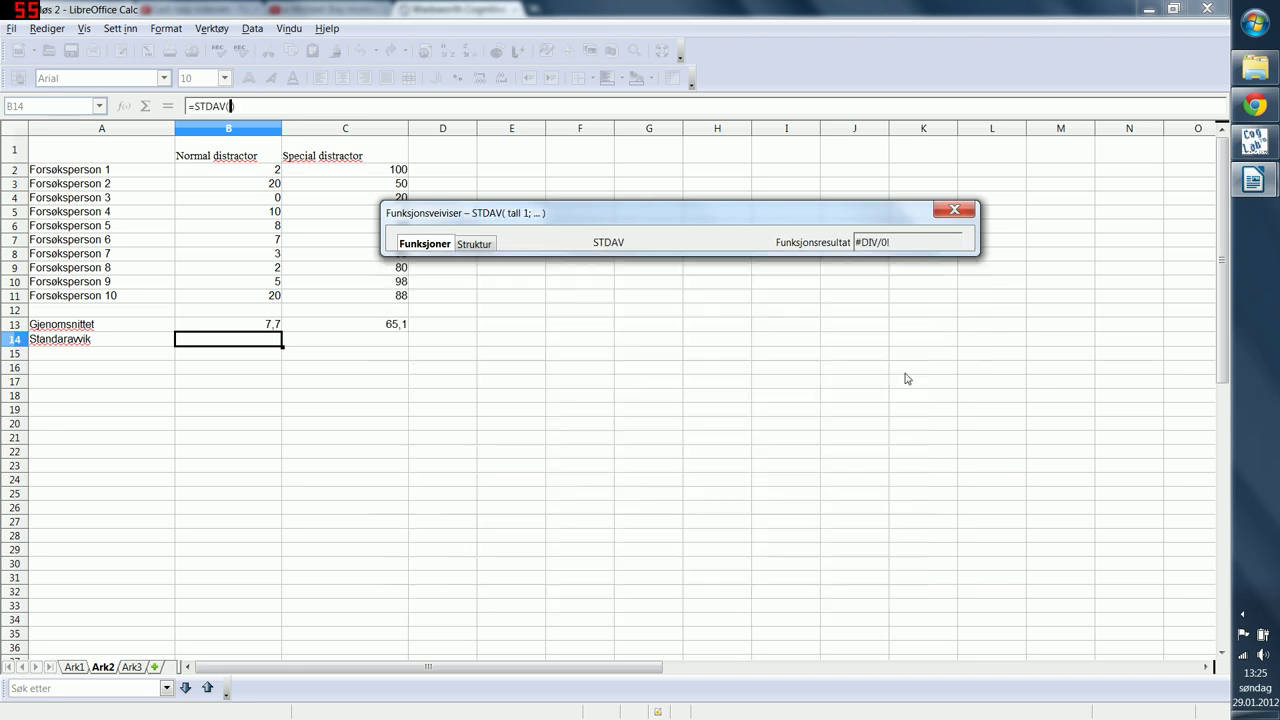
left_click_drag(270, 170, 273, 296)
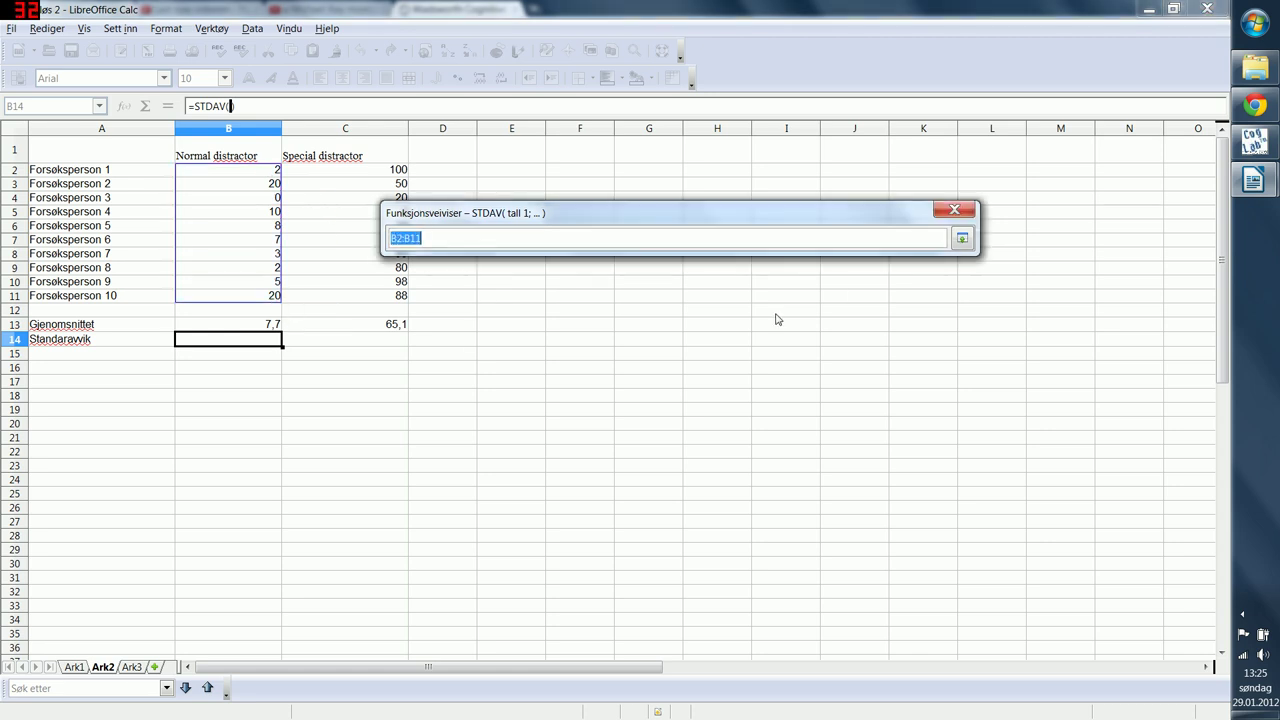
left_click(962, 241)
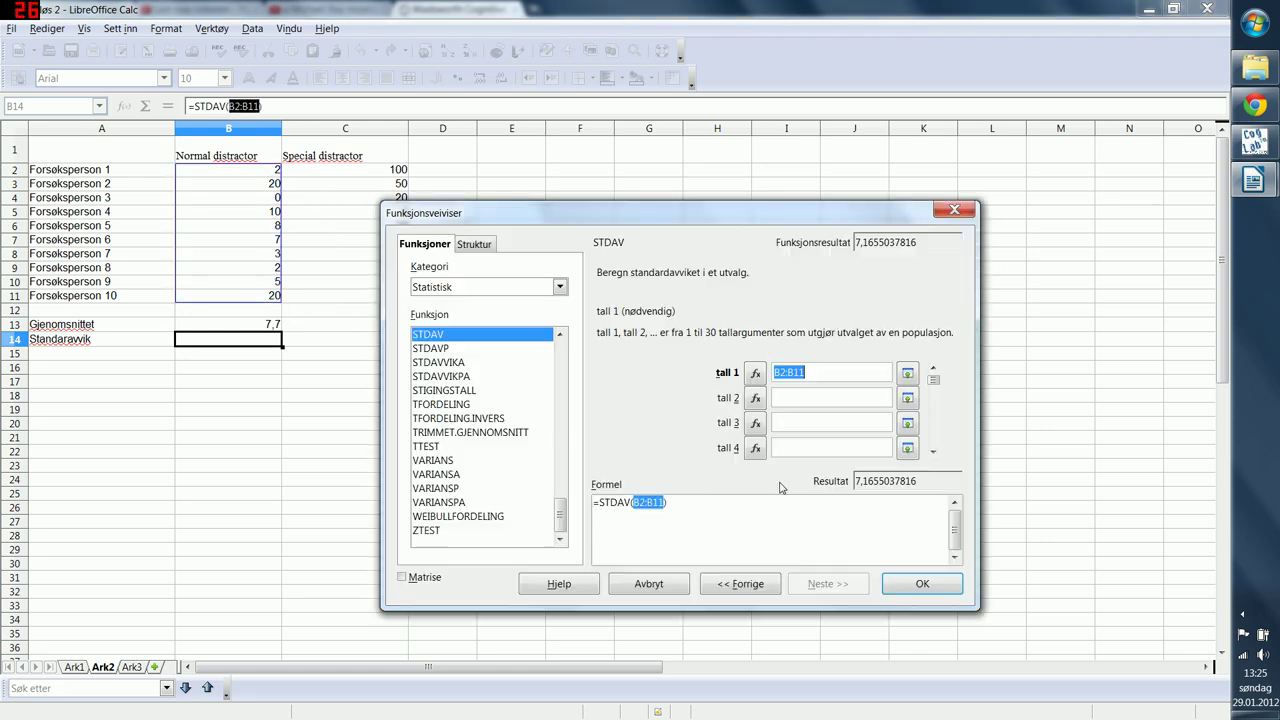
left_click(922, 584)
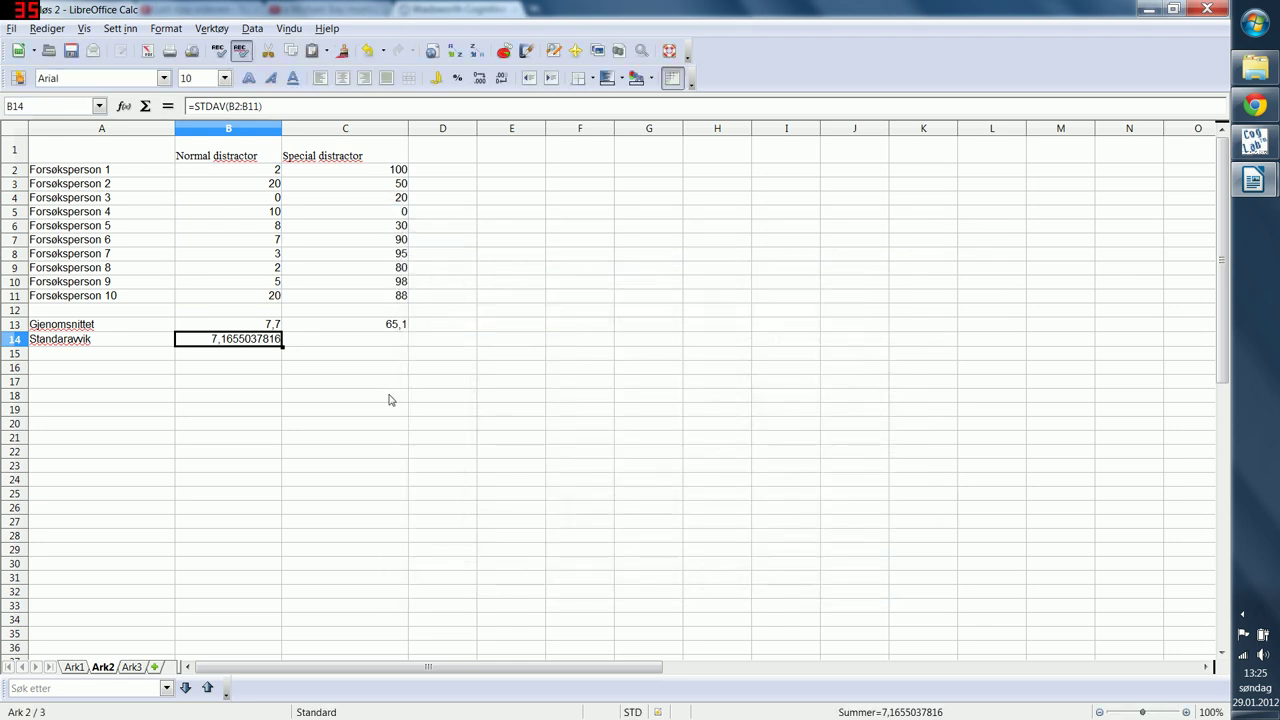
left_click(257, 381)
left_click(263, 328)
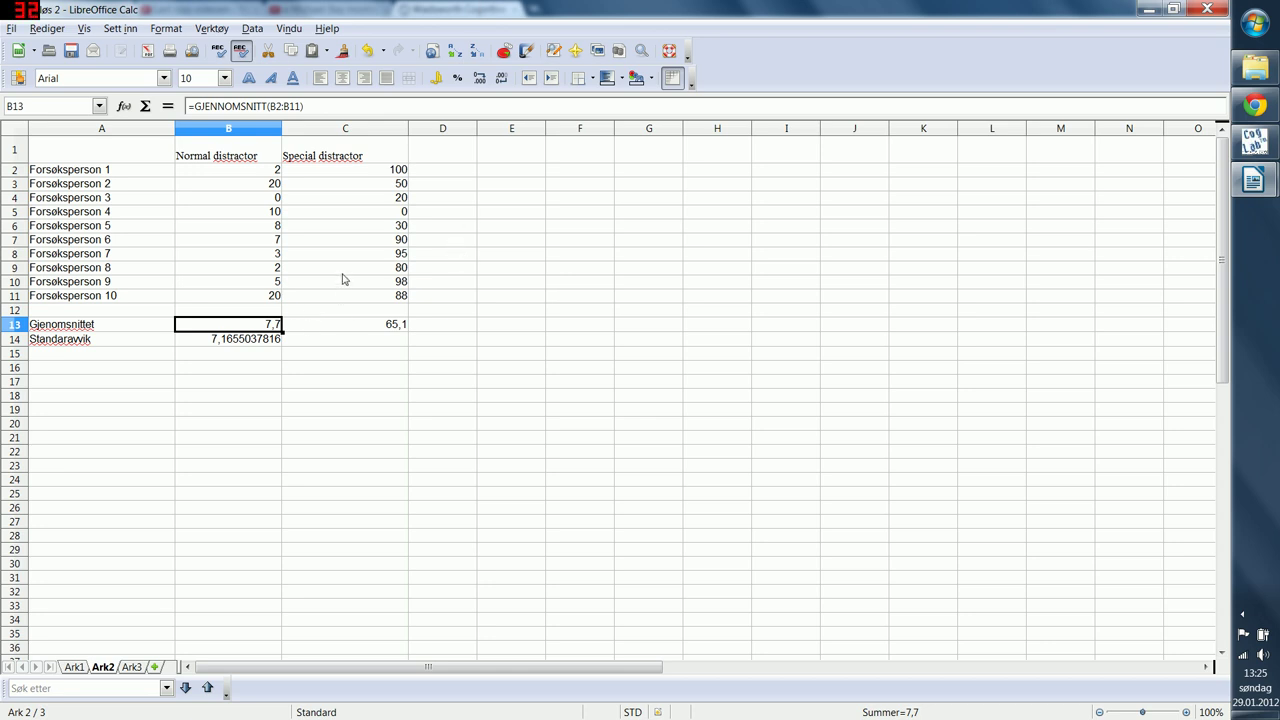
- Copy the standard deviation formula from B14 to C14 and open the copy to check its cell range
left_click(245, 342)
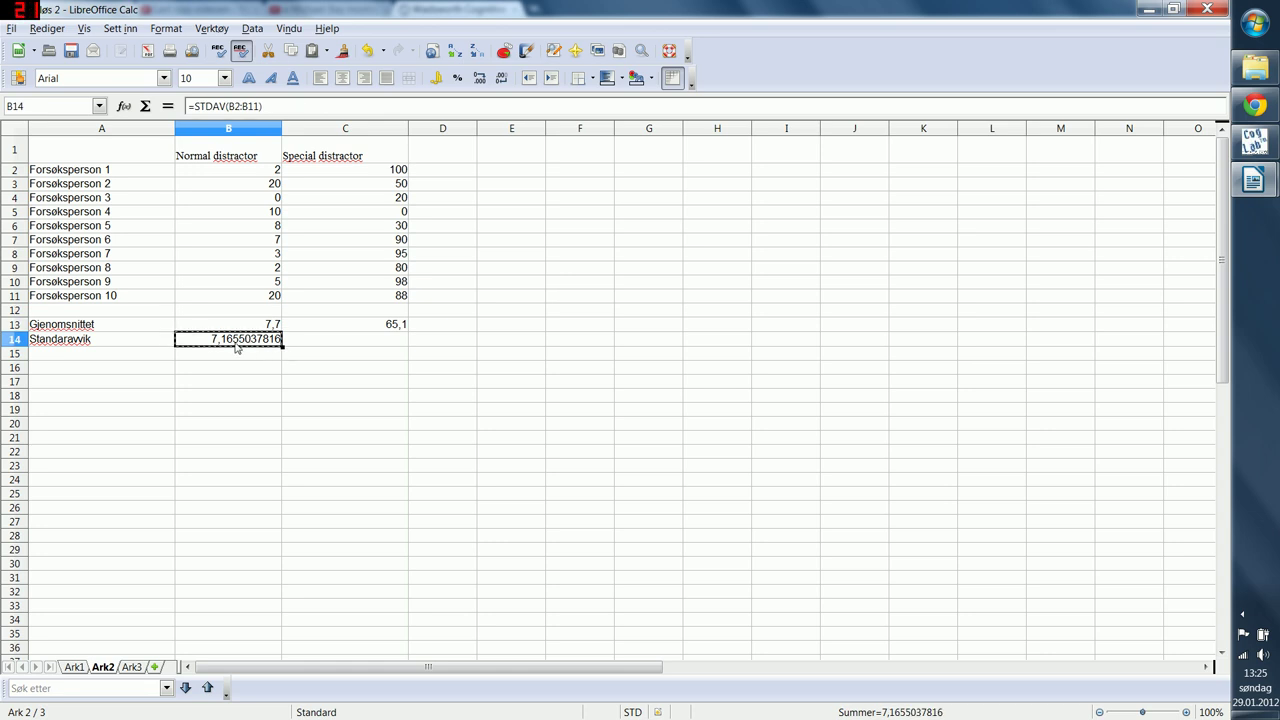
left_click(312, 343)
key("ctrl+v")
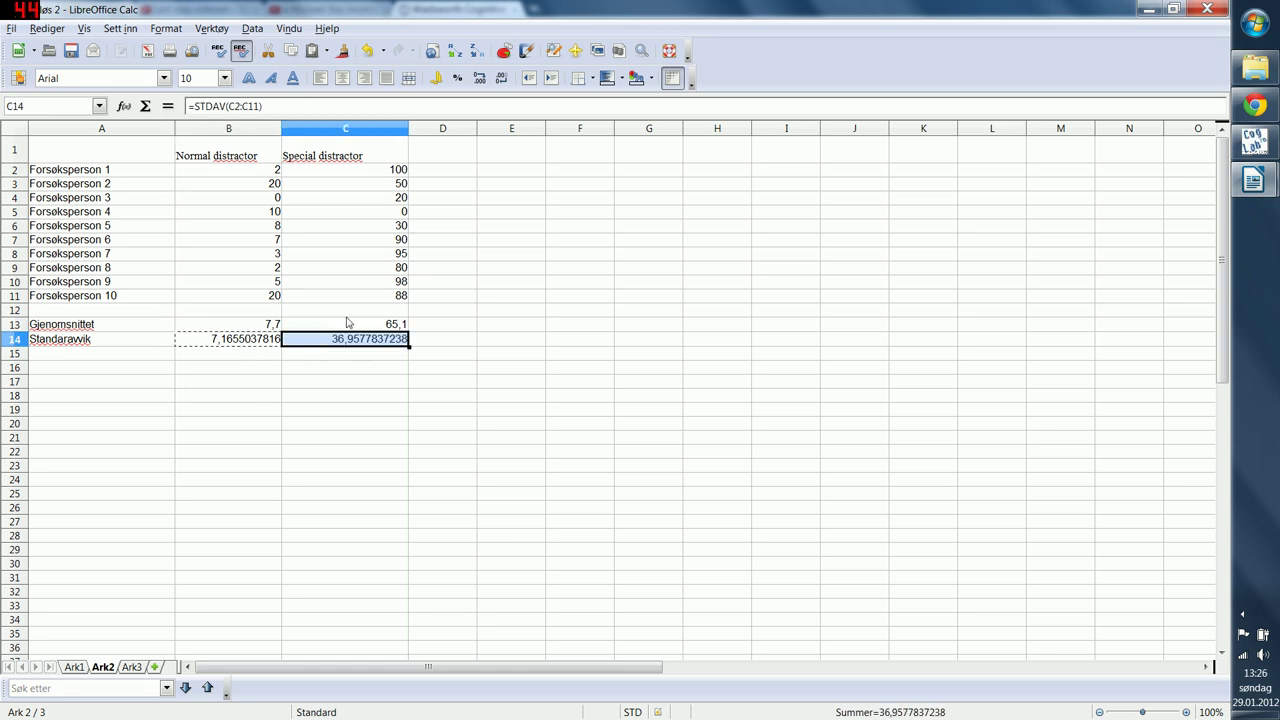
double_click(340, 340)
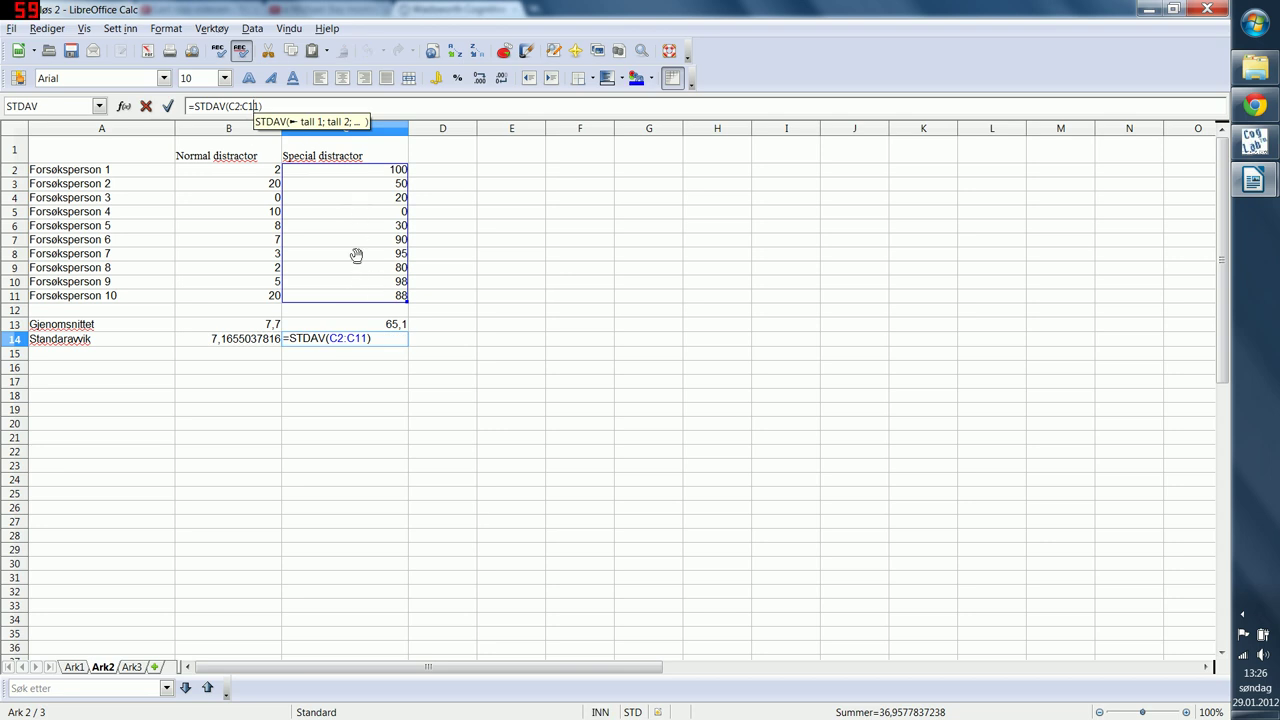
- Compare the means and standard deviations of the normal and special distractor scores in B13:C14
key("Escape")
left_click(368, 450)
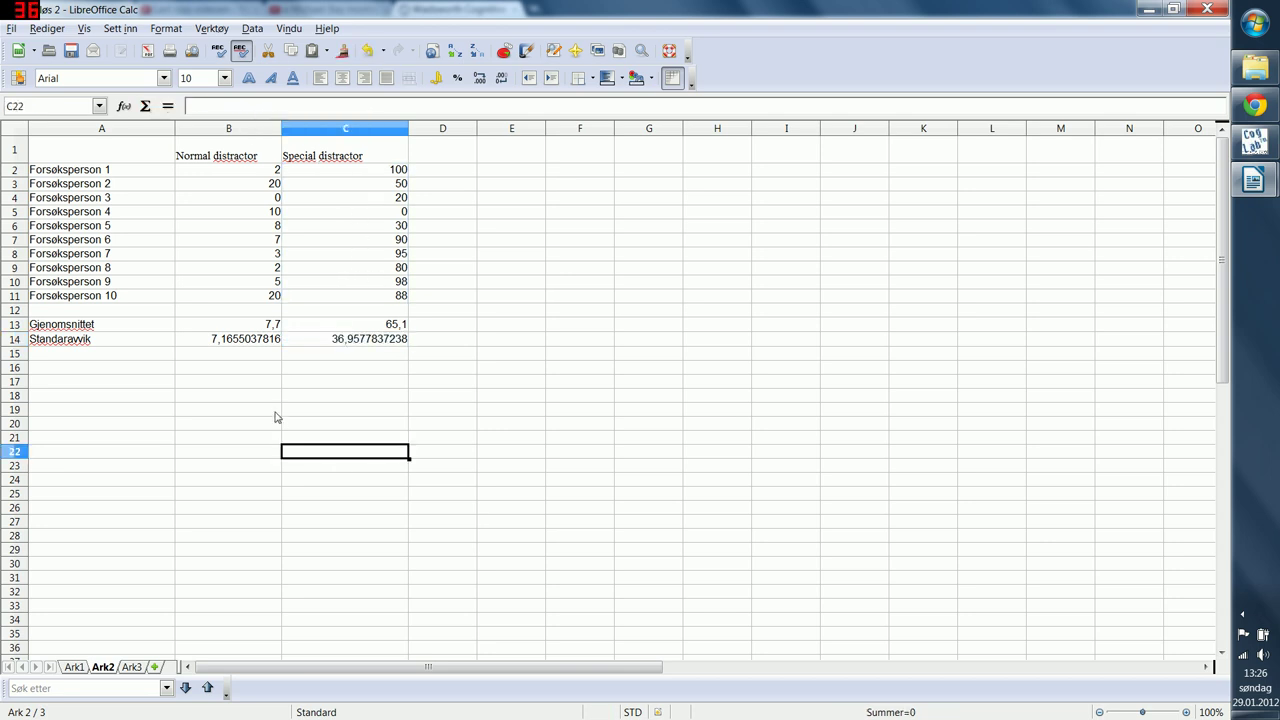
left_click(331, 328)
left_click(274, 327)
left_click(331, 328)
left_click(274, 327)
left_click(331, 328)
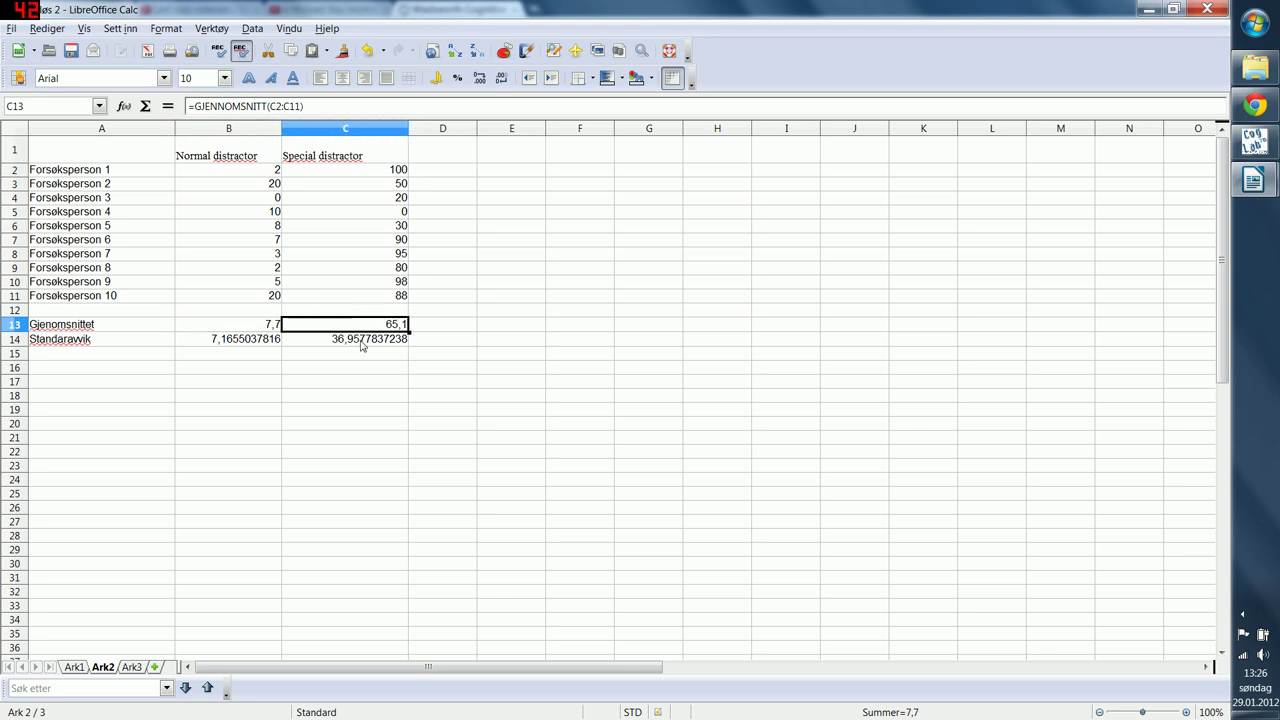
left_click(362, 345)
left_click(298, 330)
left_click(277, 328)
left_click(325, 341)
left_click(263, 341)
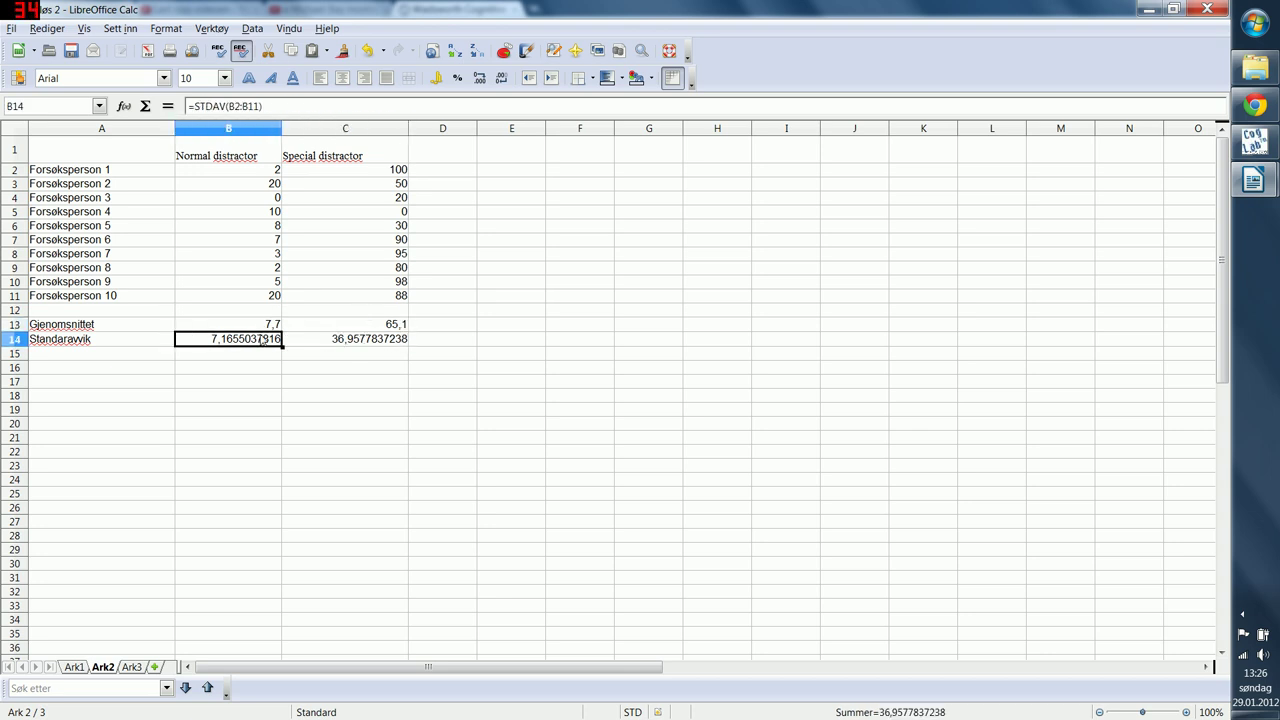
left_click(338, 328)
left_click_drag(352, 176, 352, 298)
left_click(420, 369)
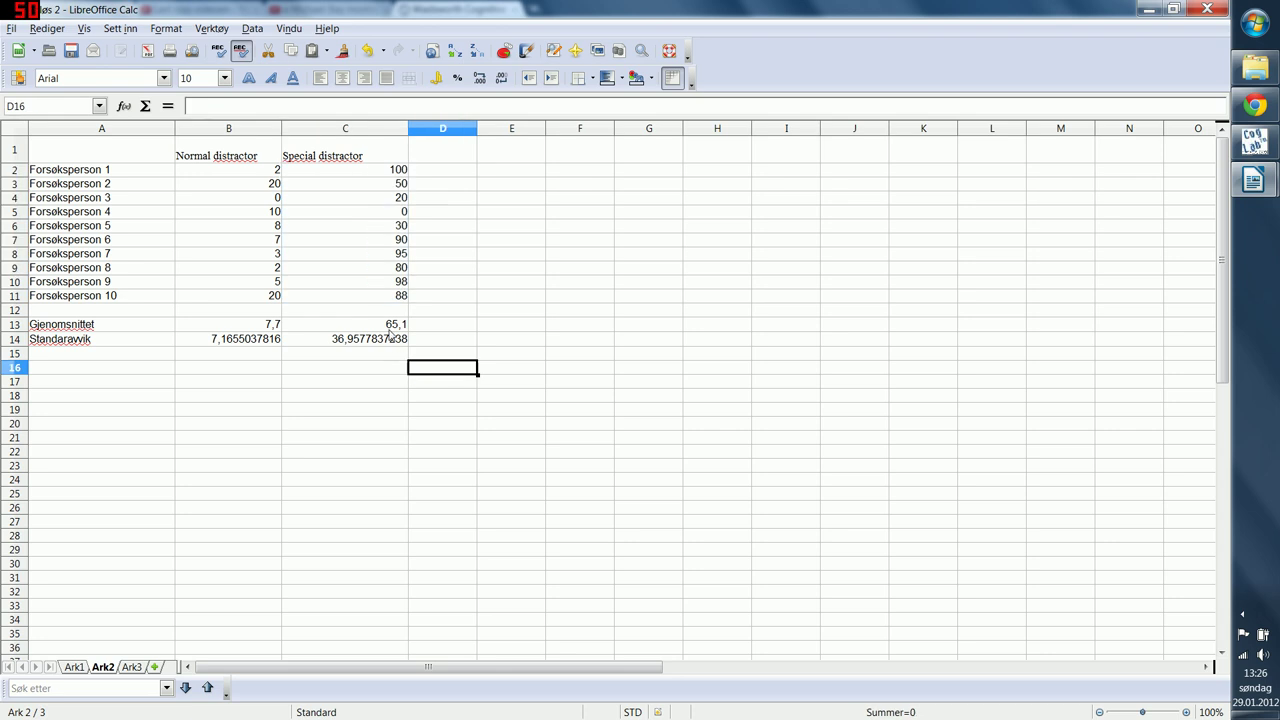
left_click(389, 331)
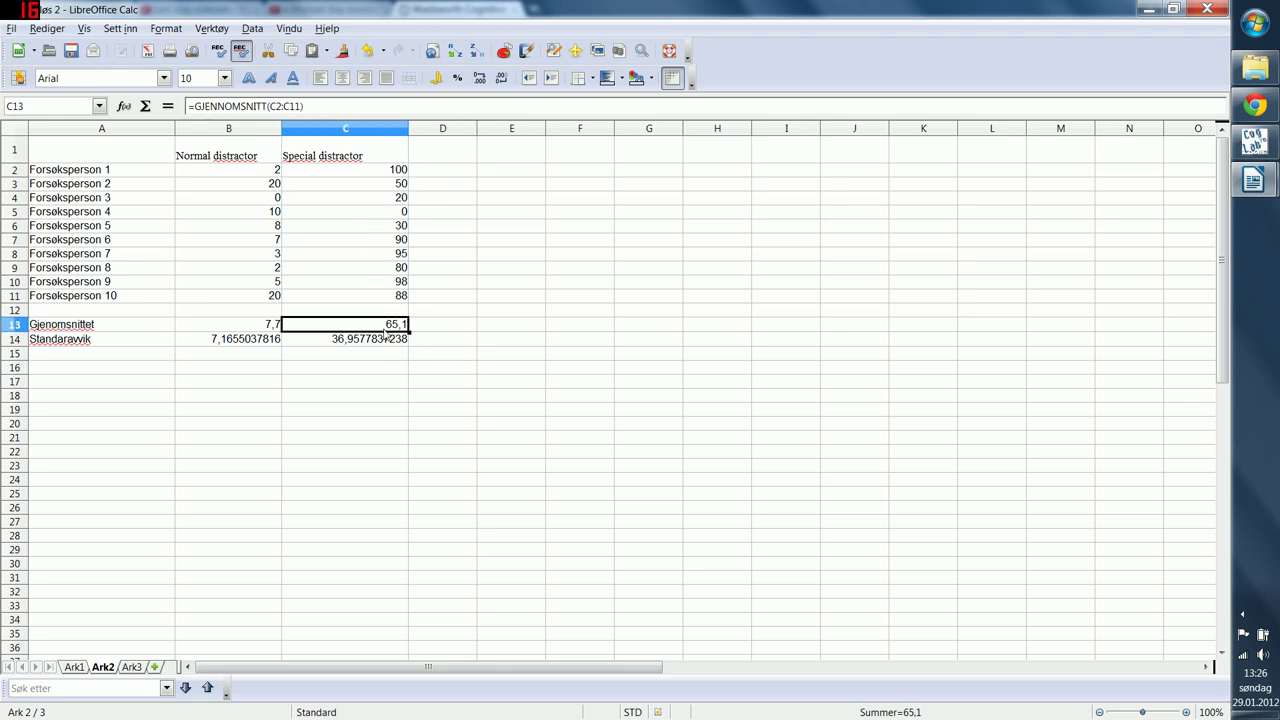
left_click(262, 330)
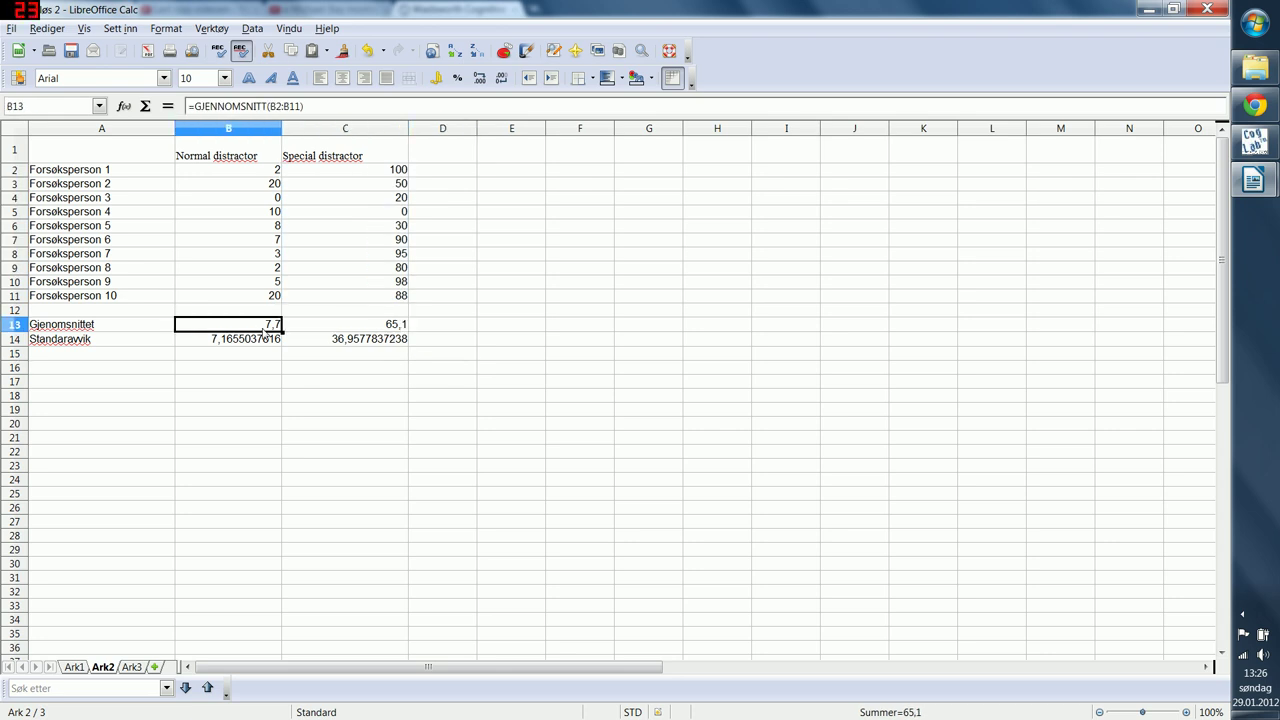
left_click(342, 344)
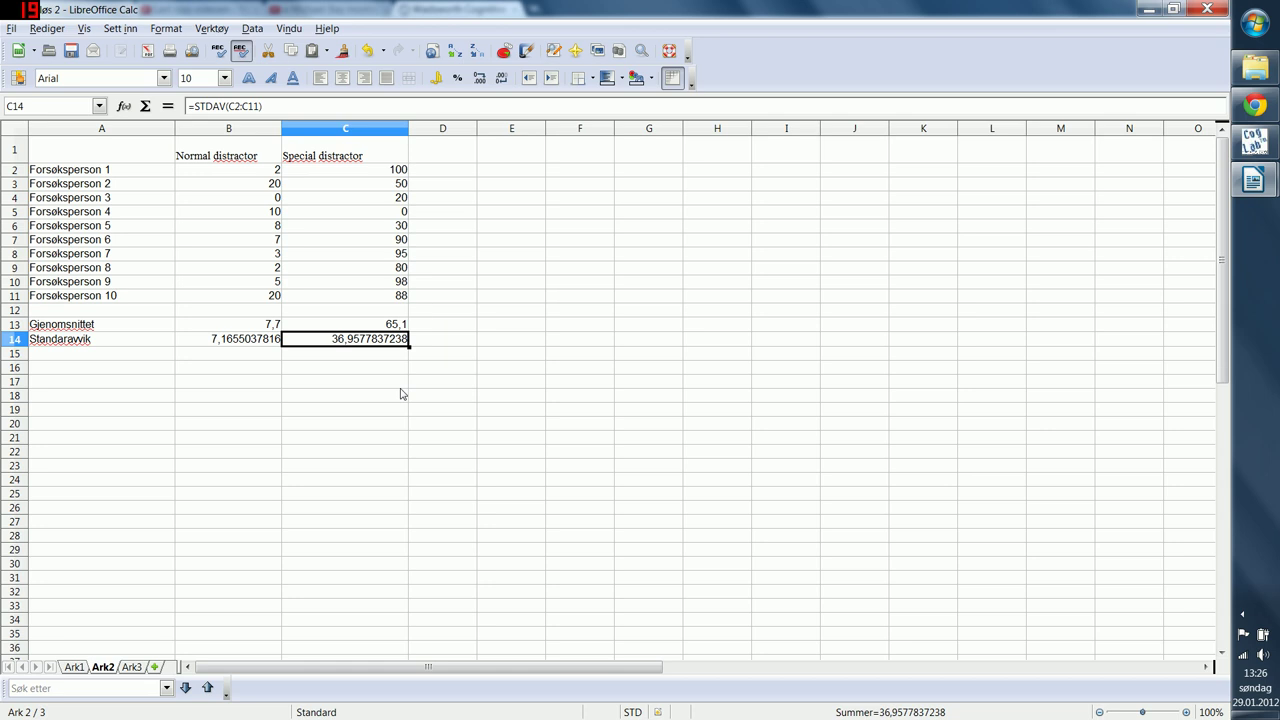
- Enter the row label "T-test" in cell A16
left_click(128, 368)
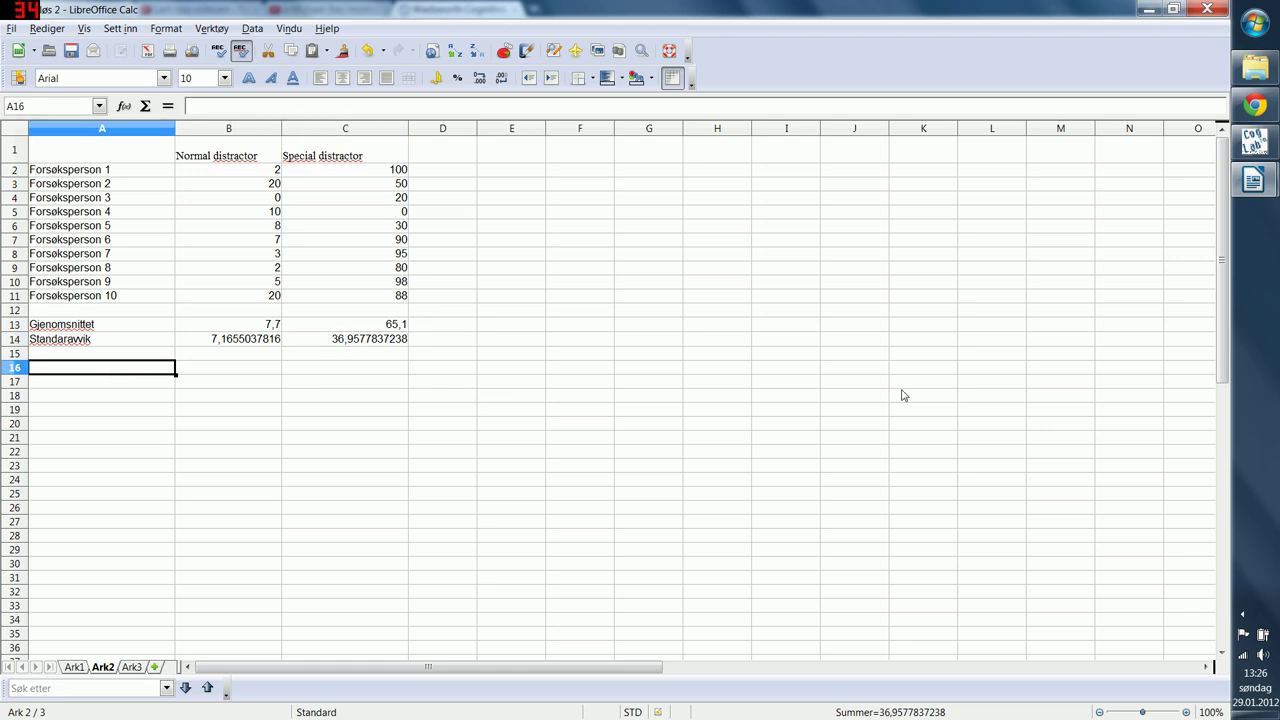
type("T-test")
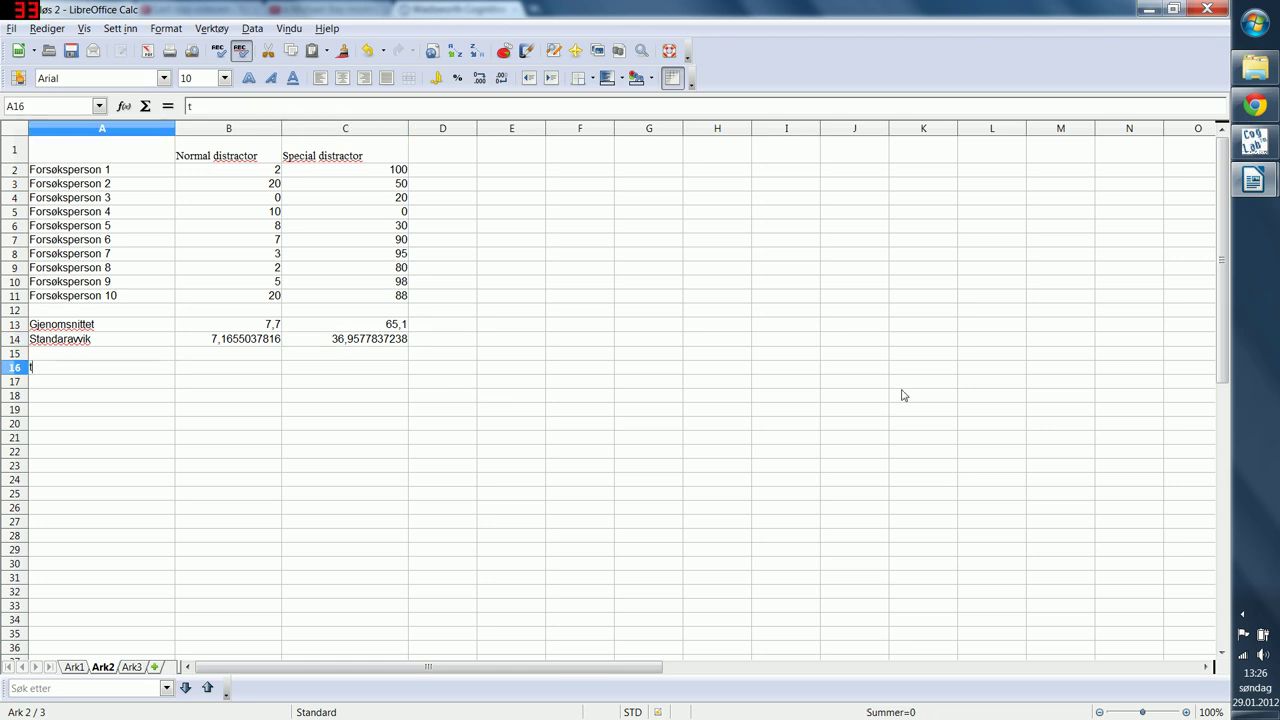
key("Return")
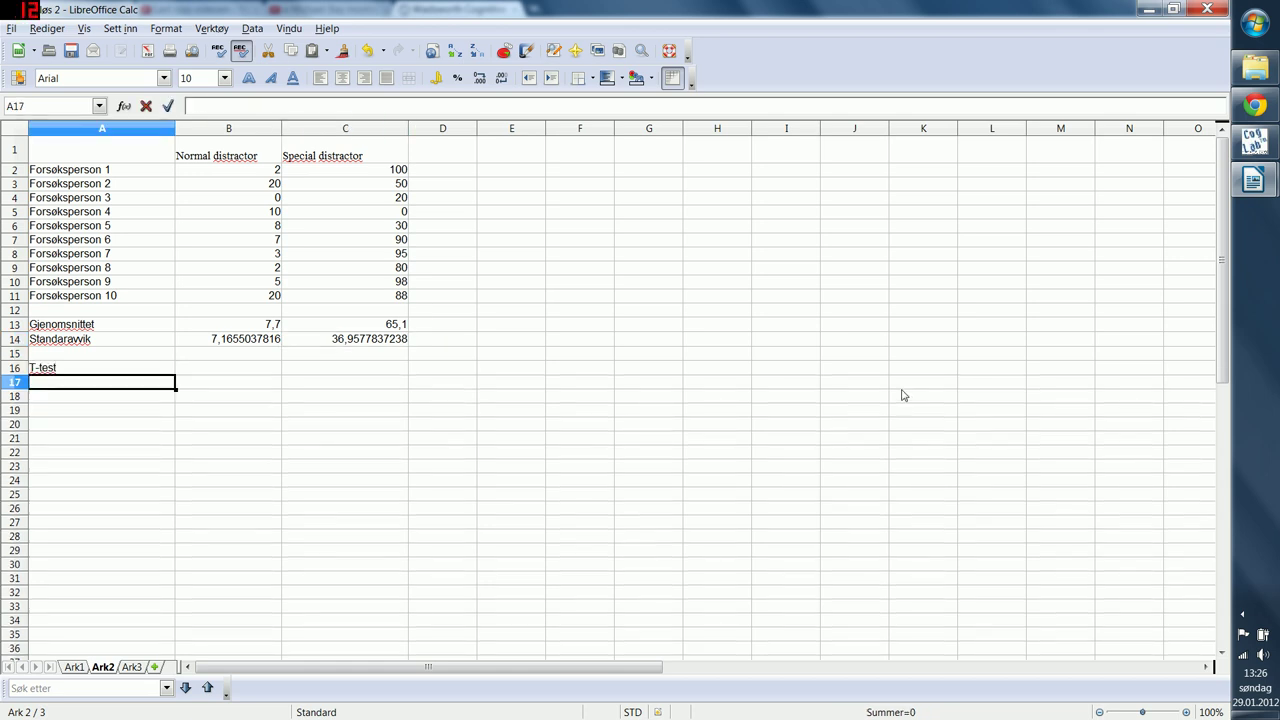
- Insert the TTEST function from the Statistisk category in cell B16
key("Up")
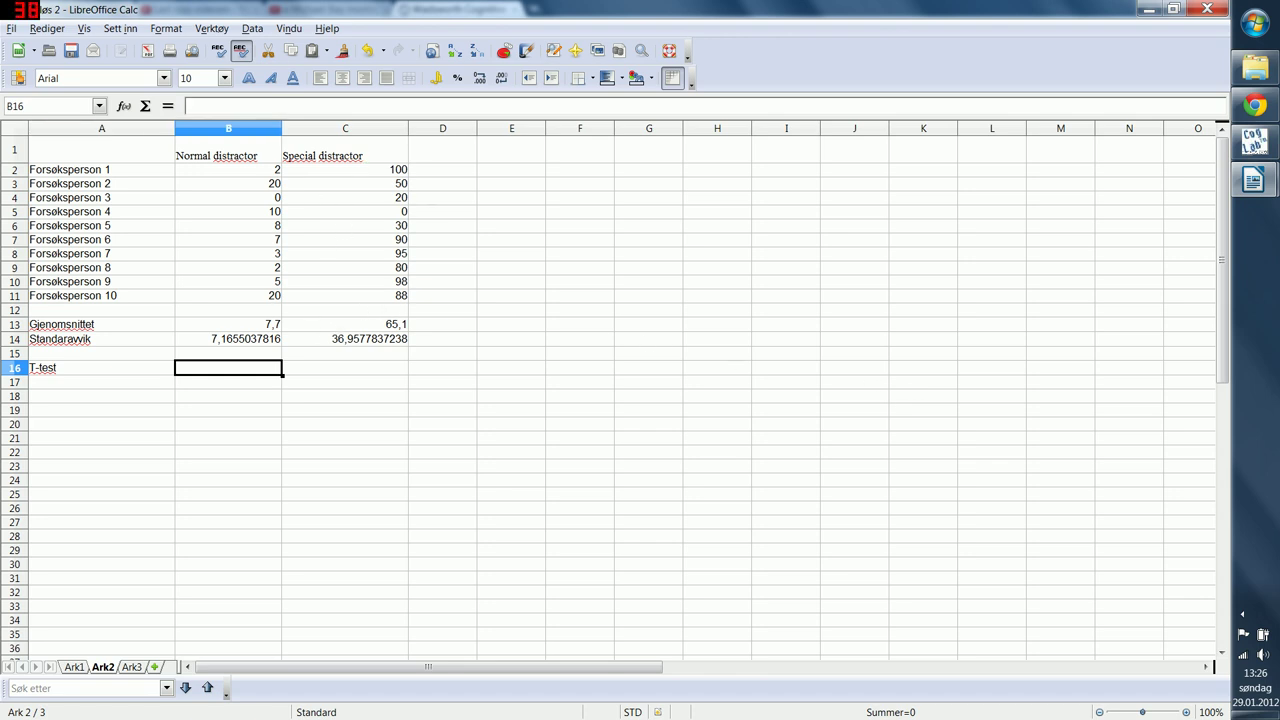
left_click(114, 31)
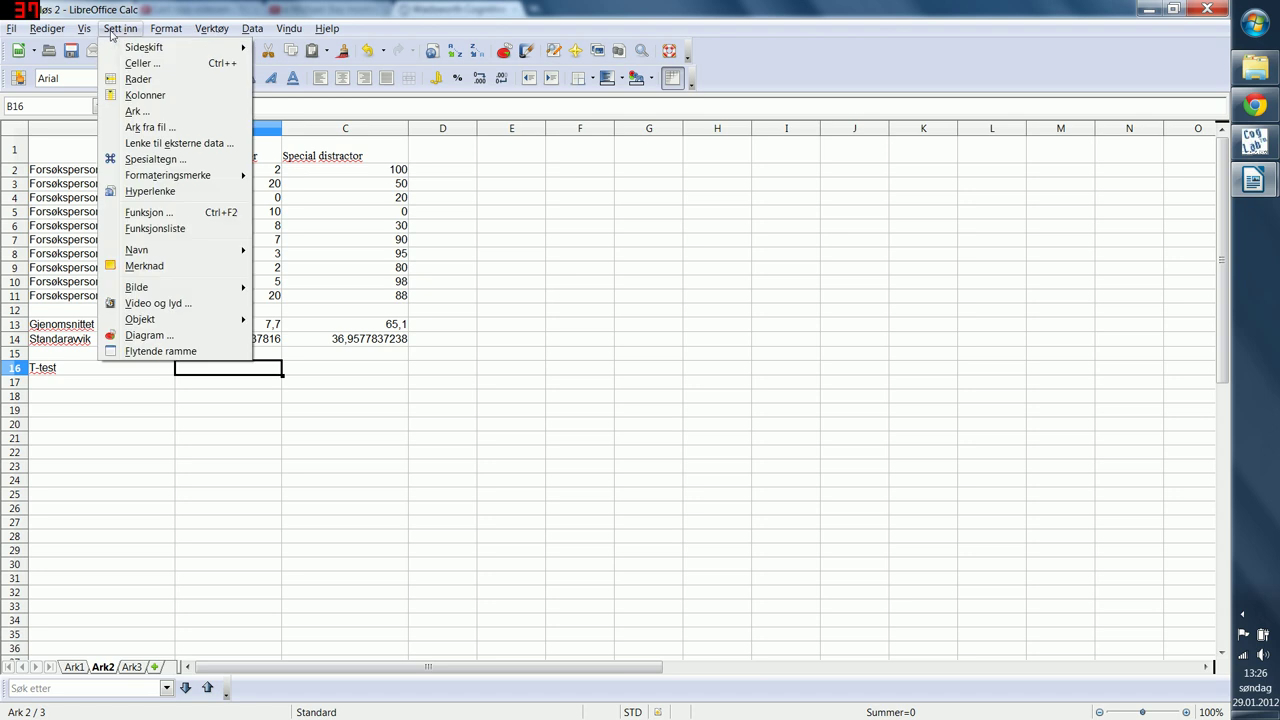
left_click(186, 216)
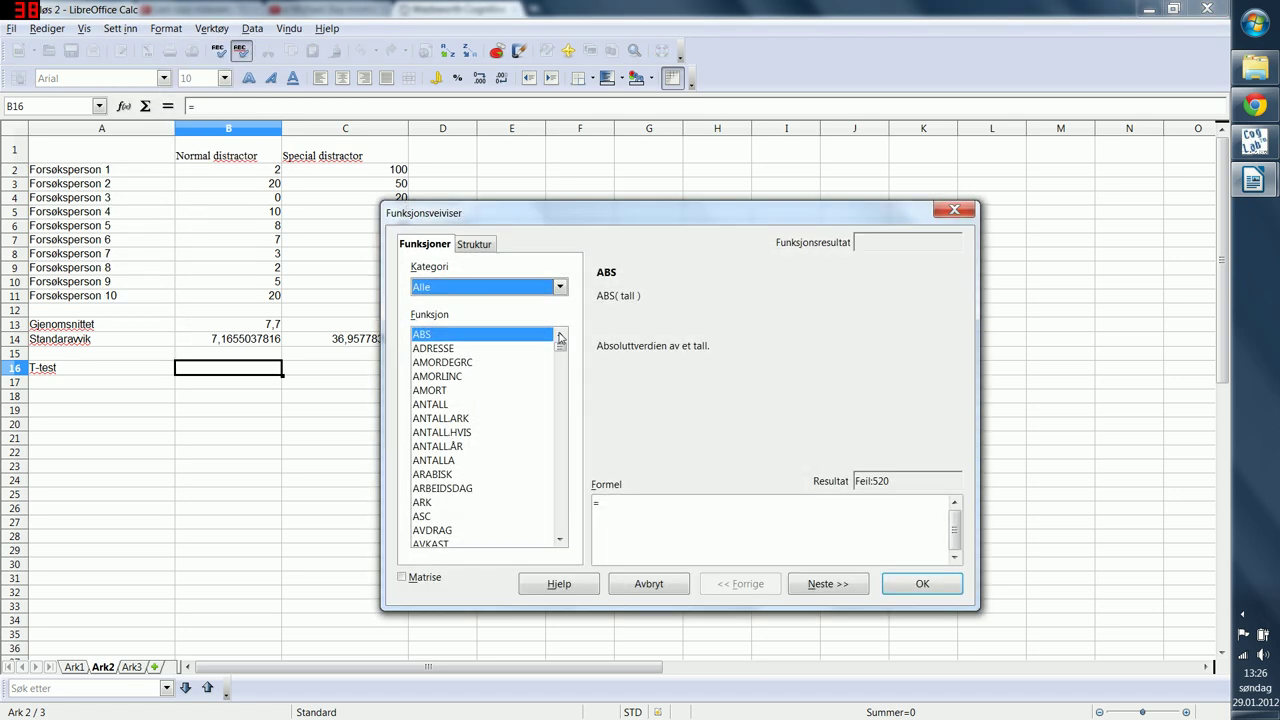
left_click_drag(560, 340, 560, 418)
left_click(560, 287)
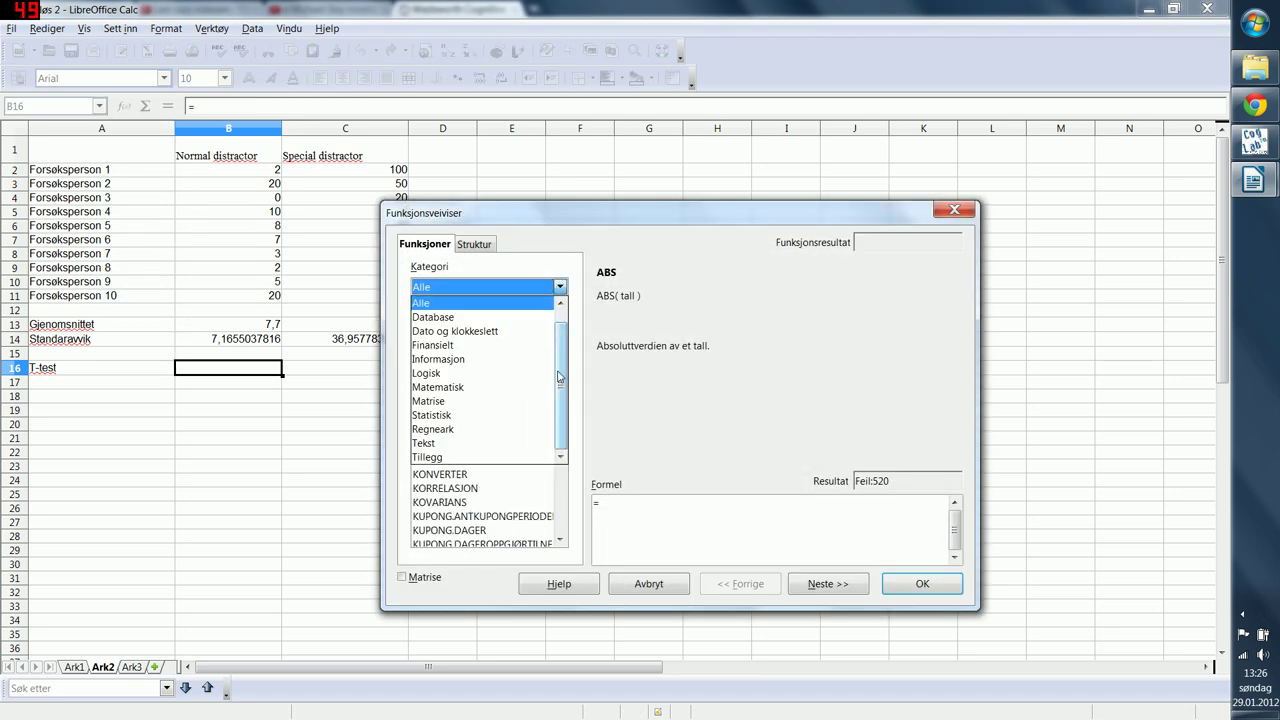
left_click(470, 415)
scroll(543, 500, "down", 20)
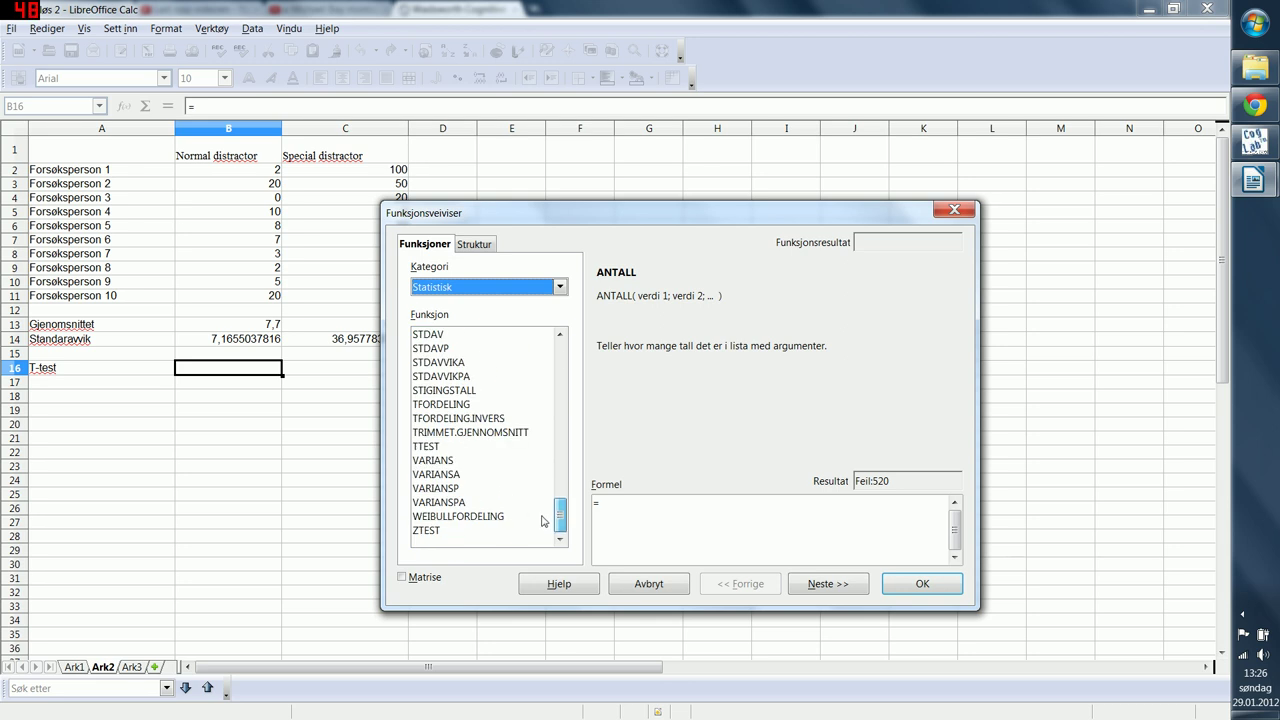
left_click(436, 461)
left_click(436, 446)
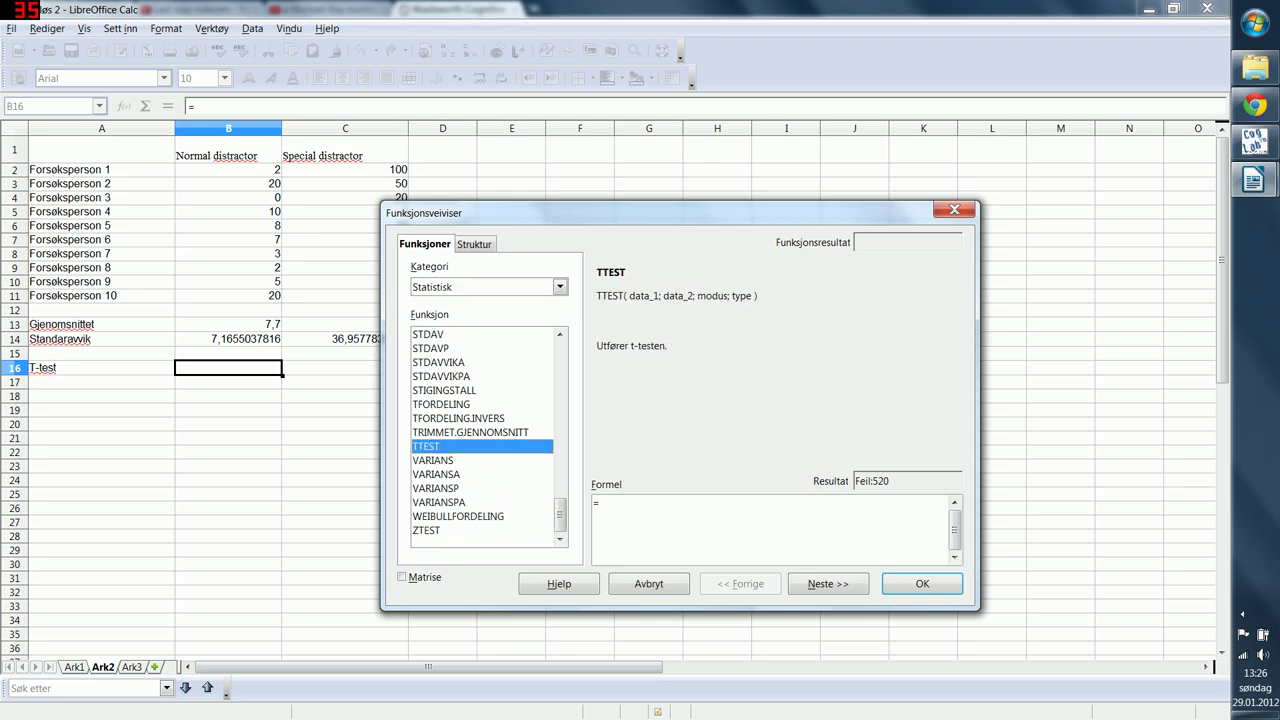
left_click(810, 580)
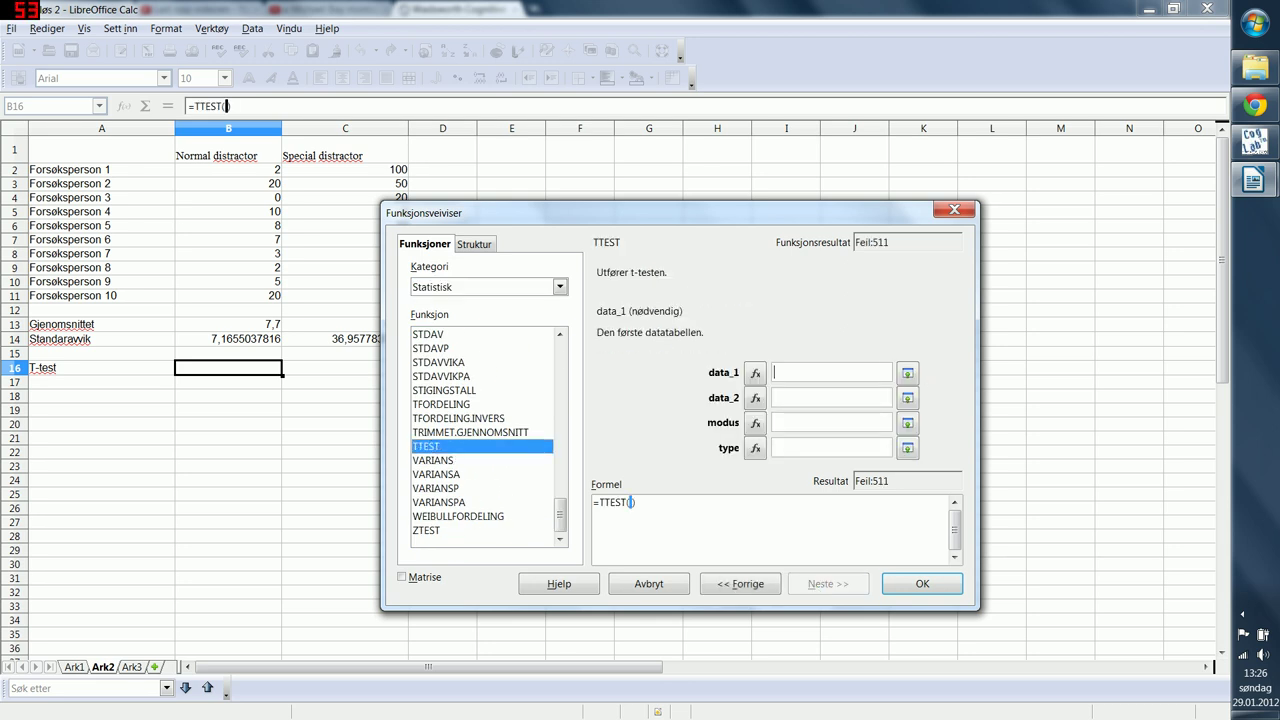
- Set TTEST's data_1 to the normal distractor scores B2:B11 and data_2 to the special distractor scores C2:C11
left_click(910, 373)
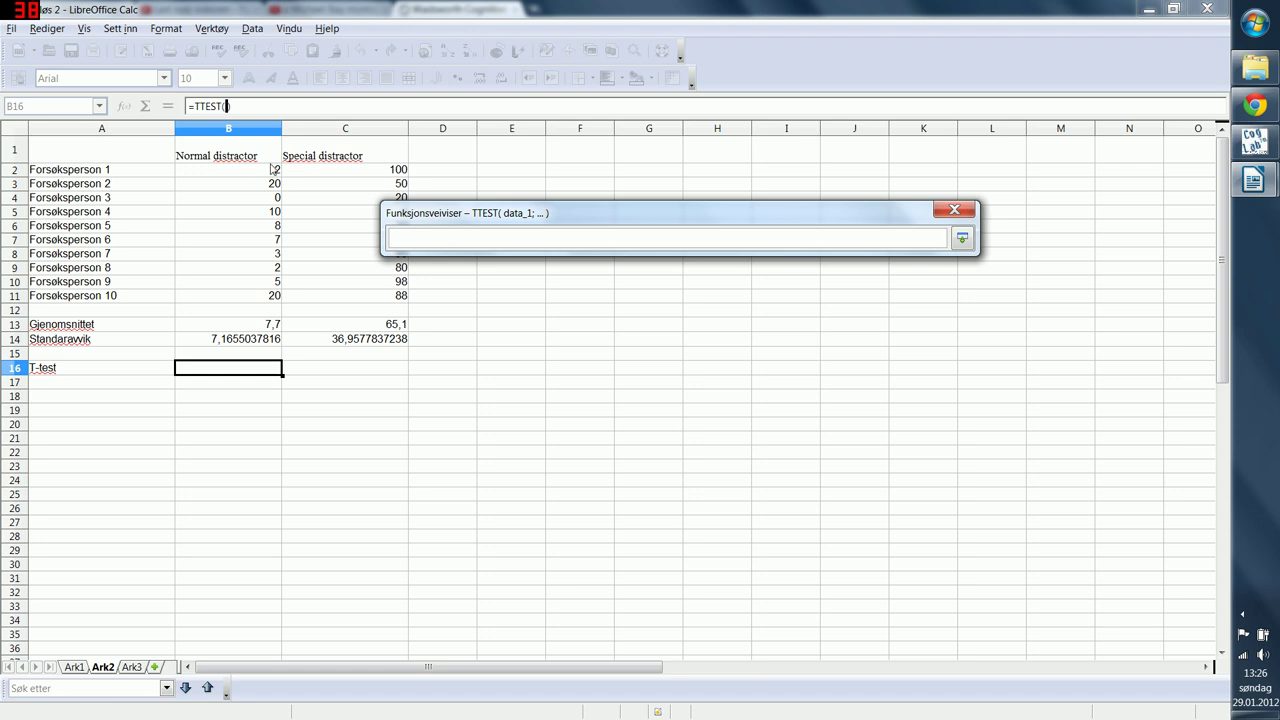
left_click_drag(268, 168, 265, 298)
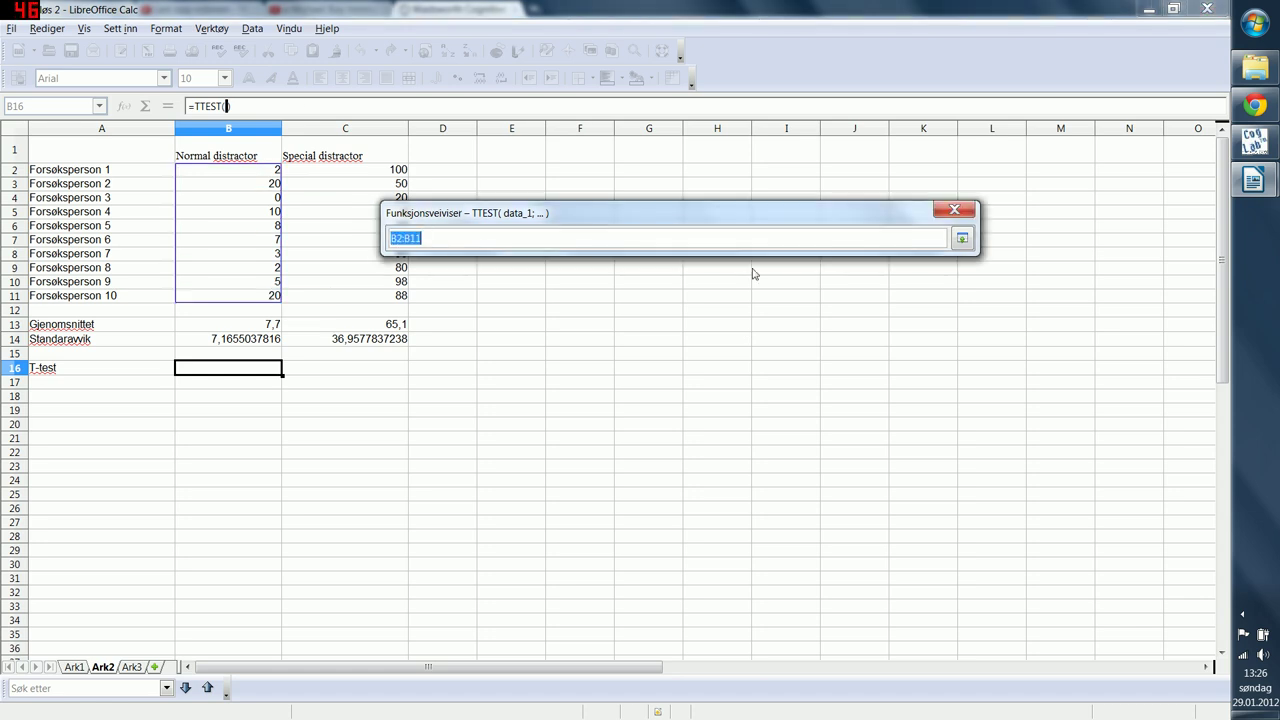
left_click(961, 237)
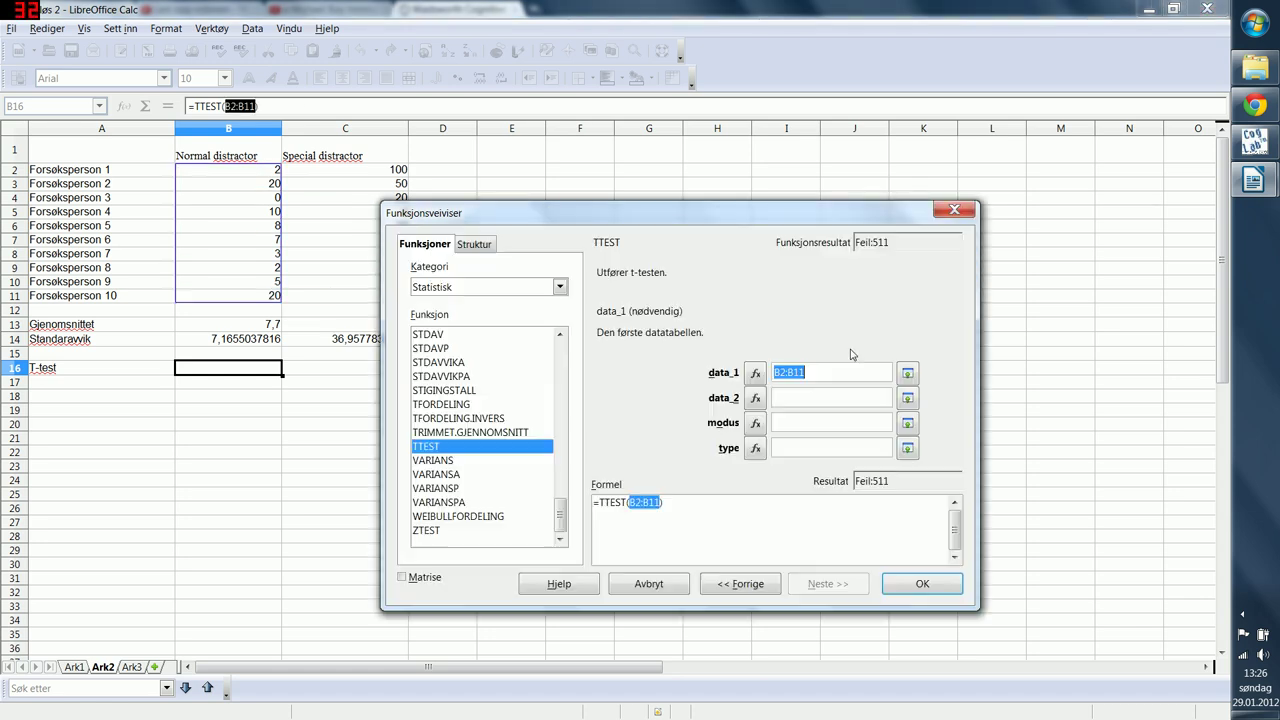
left_click(907, 399)
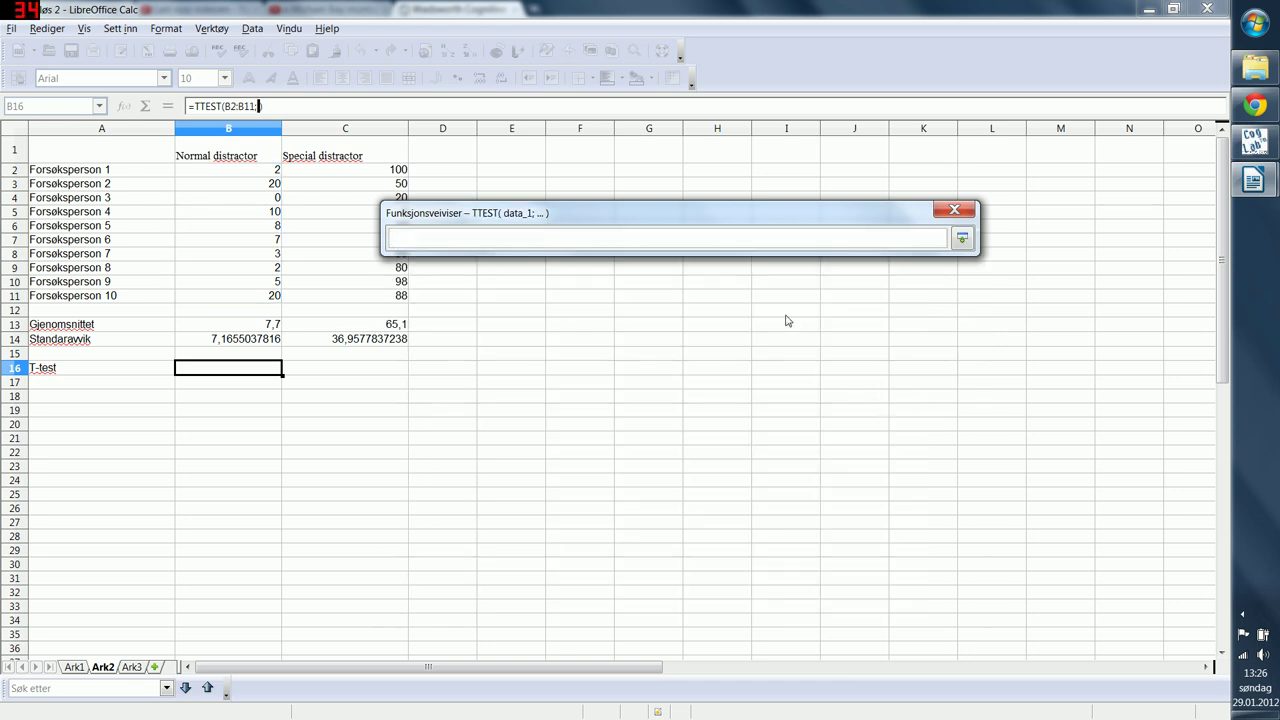
left_click_drag(385, 175, 400, 295)
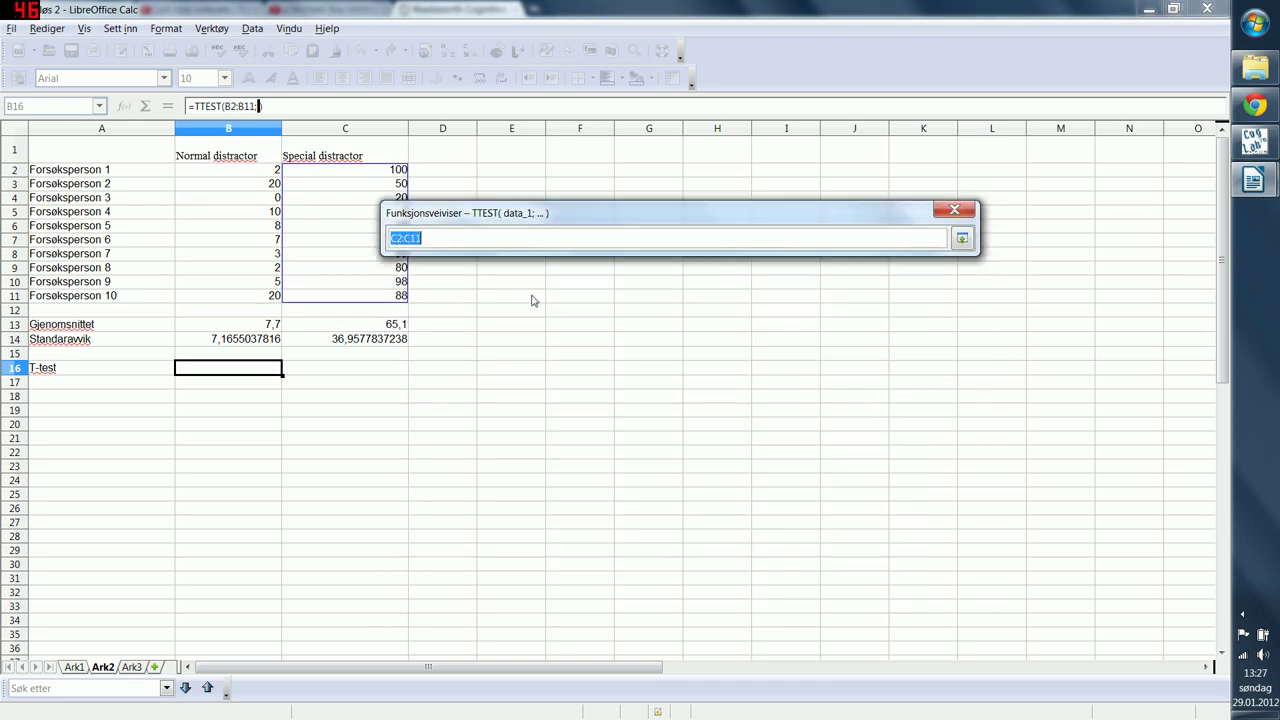
left_click(961, 237)
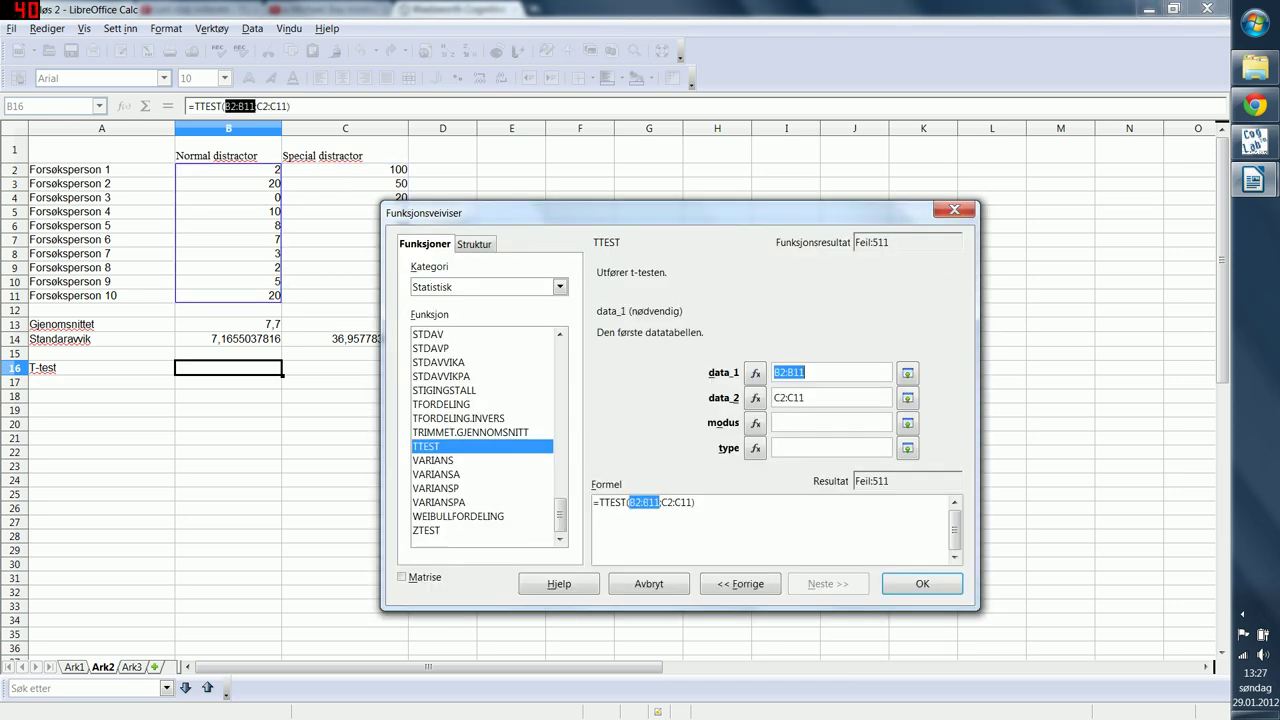
- Move the function wizard clear of the score columns and reselect the special distractor scores C2:C11 as data_2
left_click_drag(638, 198, 792, 218)
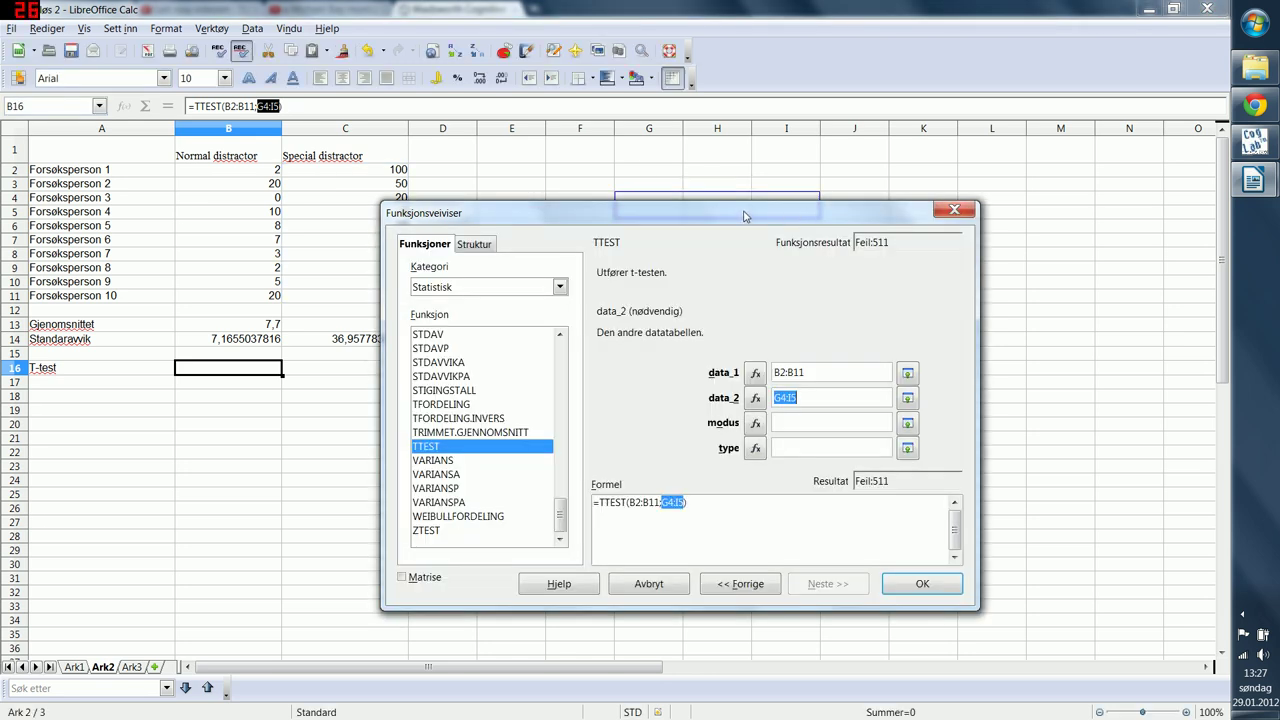
left_click(866, 321)
left_click(866, 346)
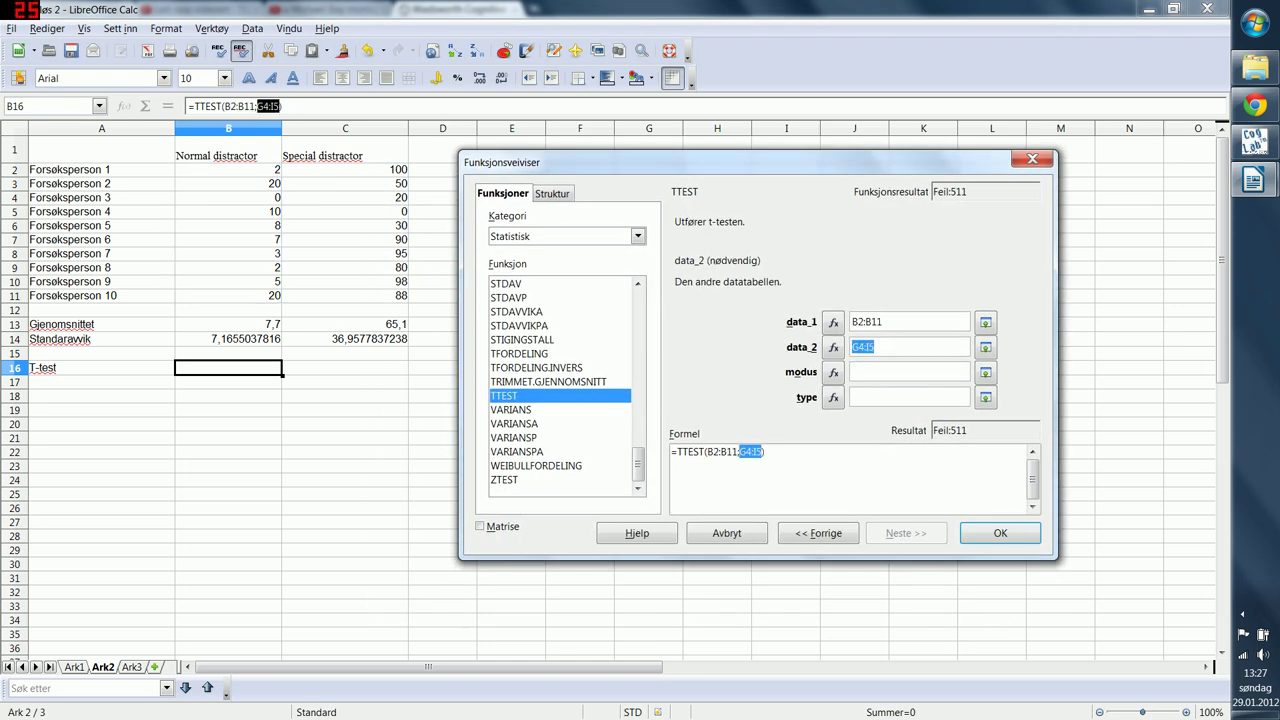
left_click(985, 347)
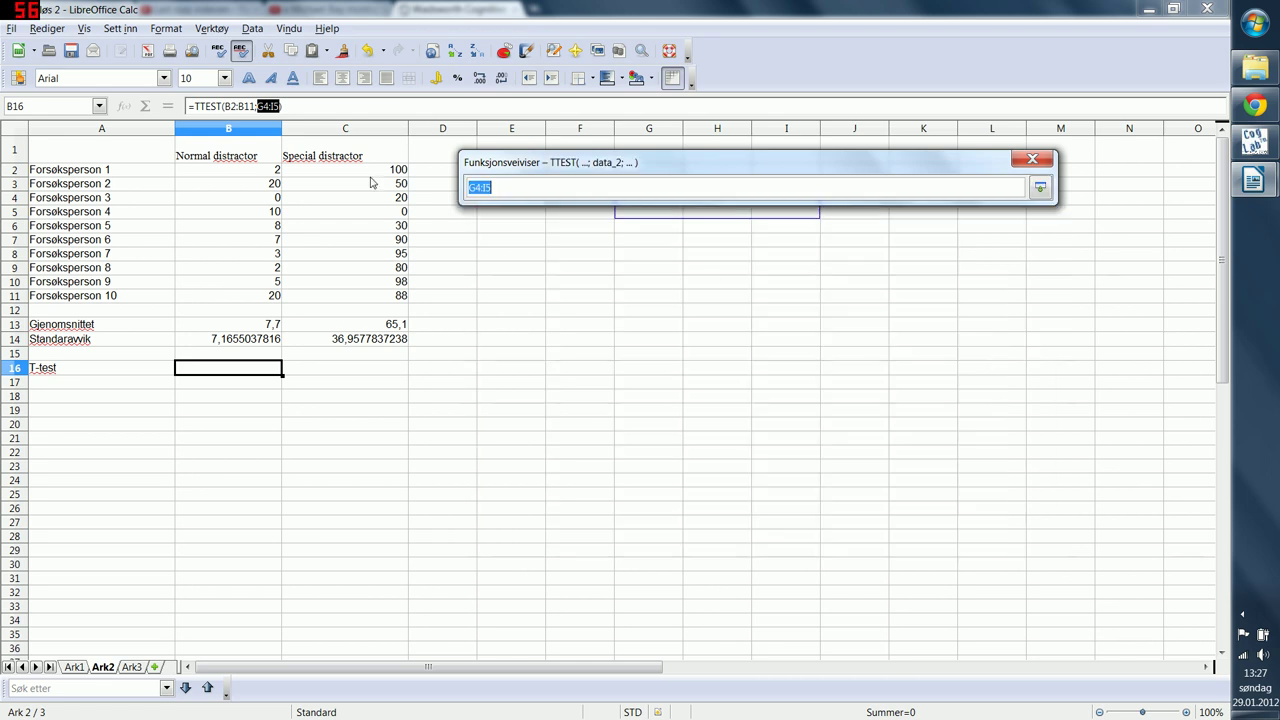
left_click_drag(370, 172, 395, 305)
left_click(1040, 187)
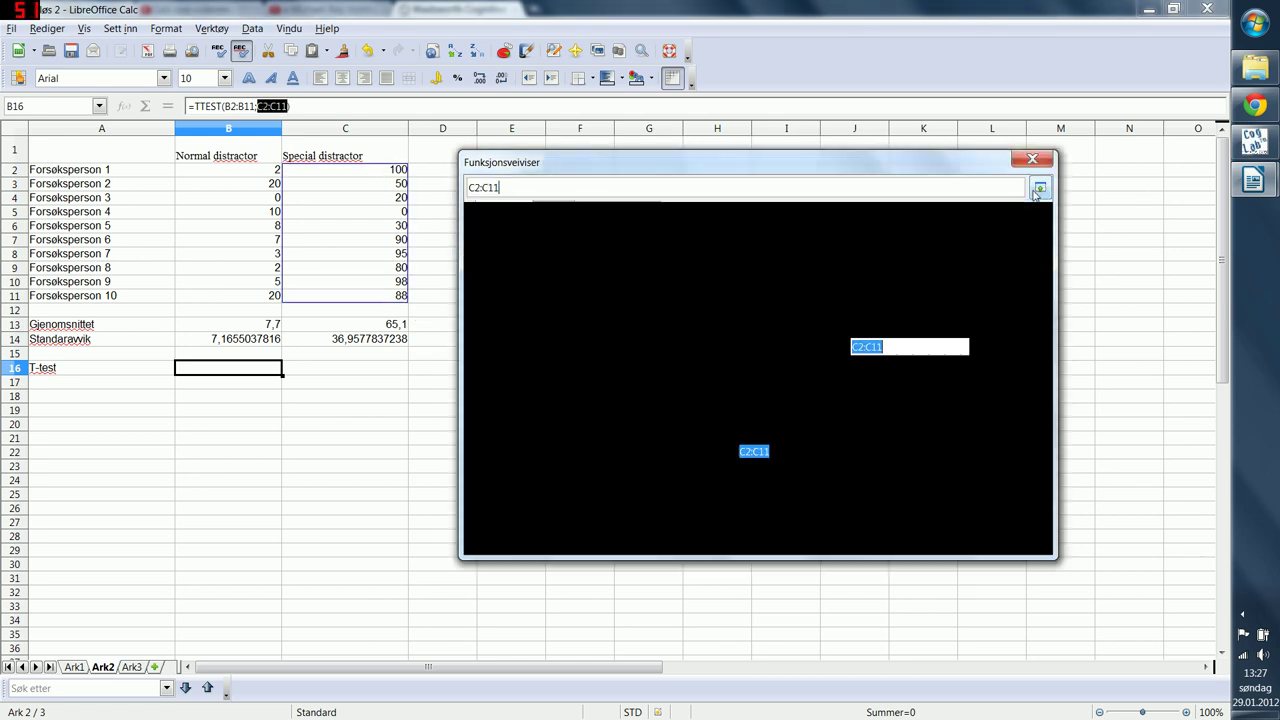
left_click(866, 346)
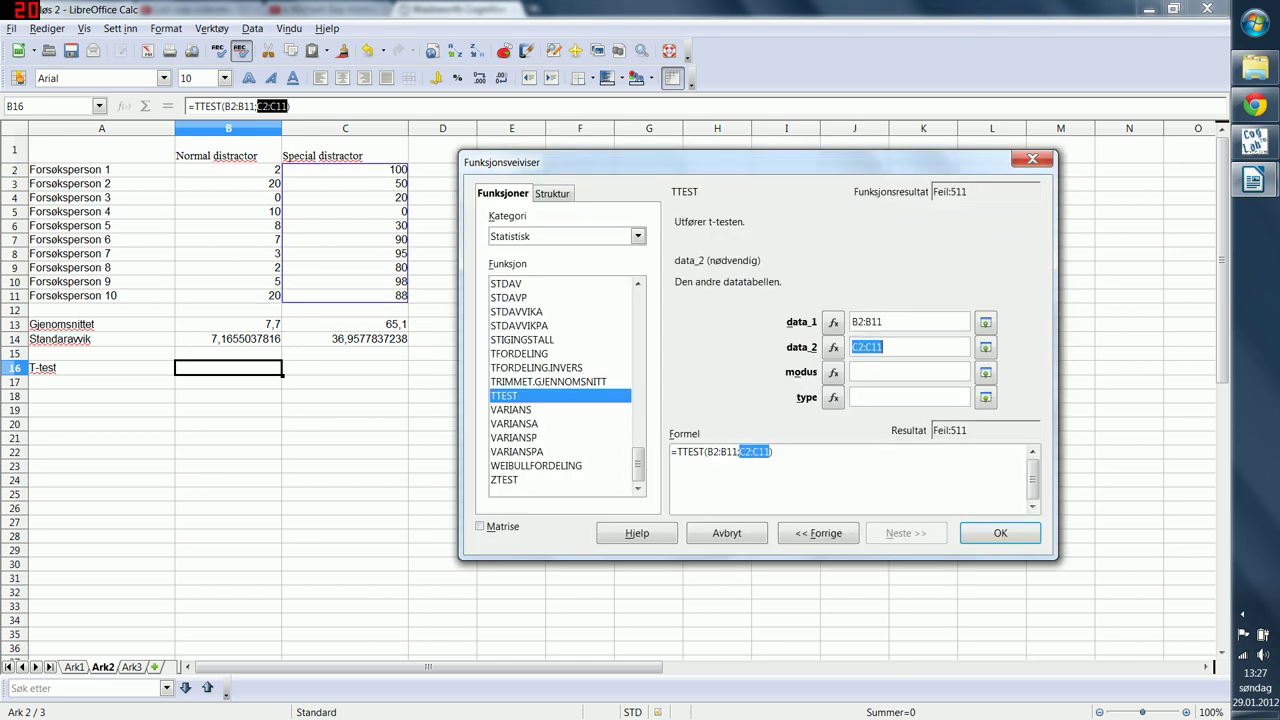
- Set TTEST's modus to 2 and its type to 1, and finish the formula
left_click(857, 366)
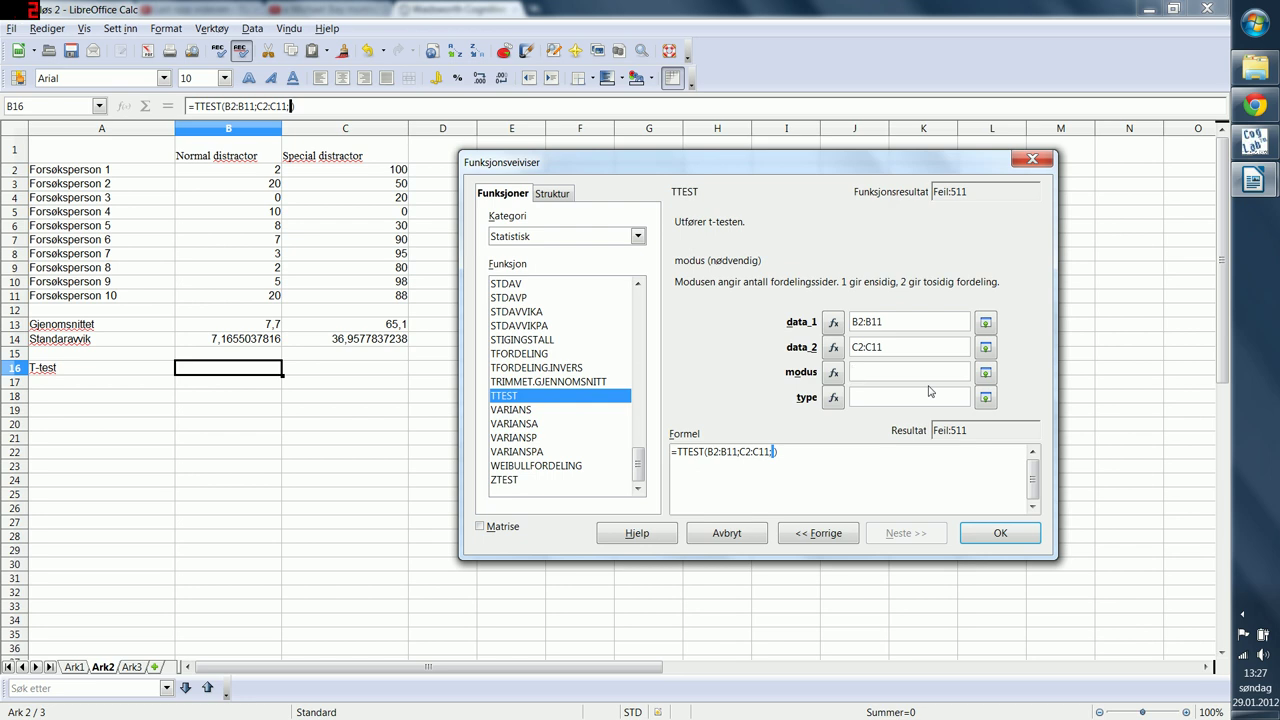
type("2")
left_click(912, 397)
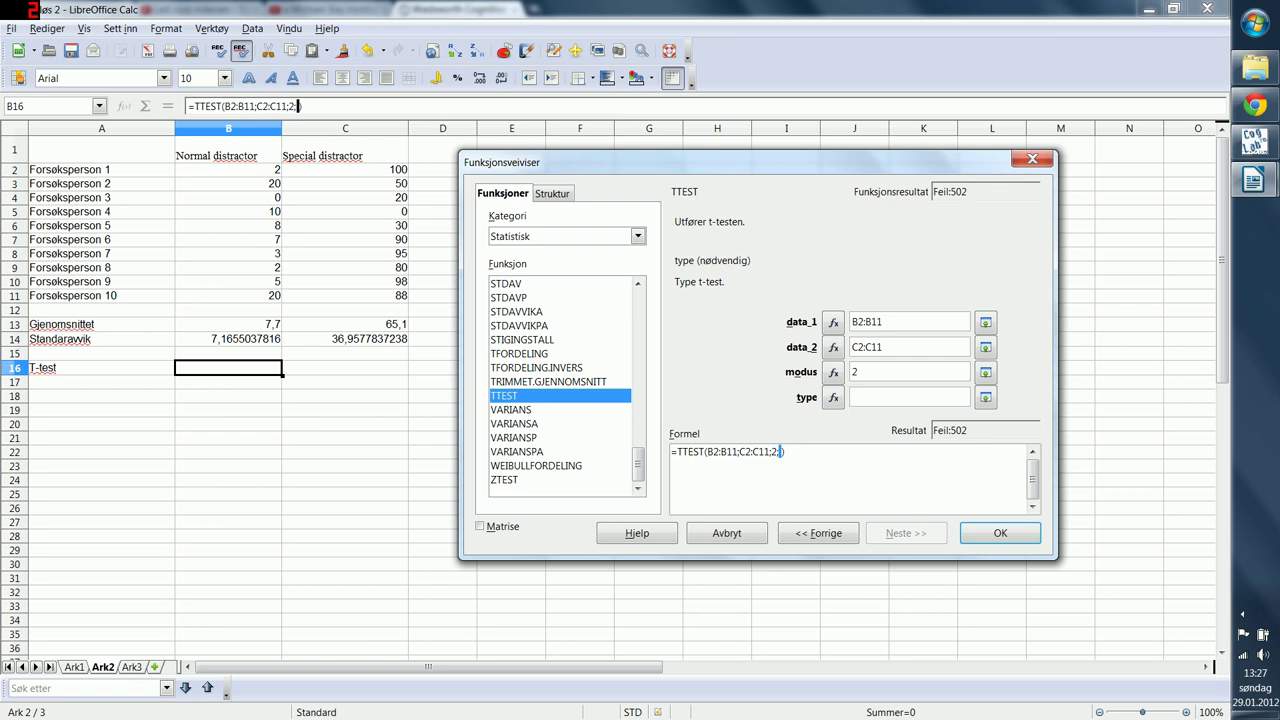
type("1")
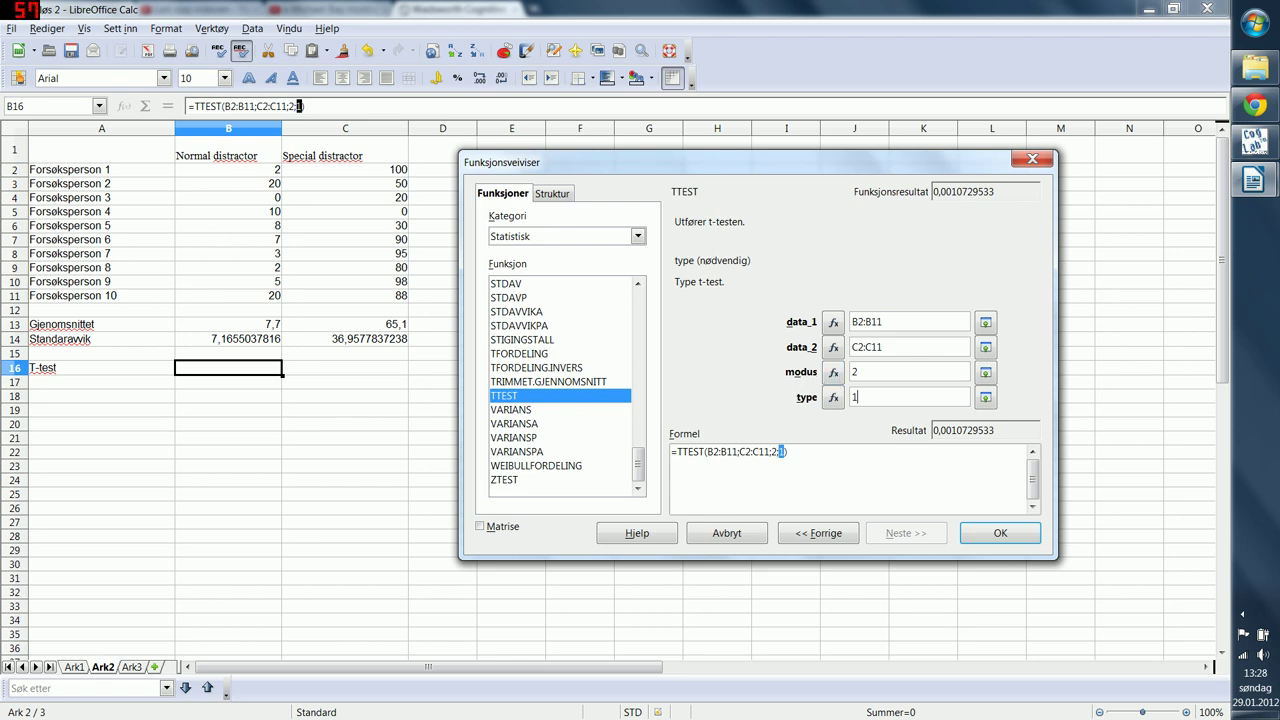
left_click(981, 535)
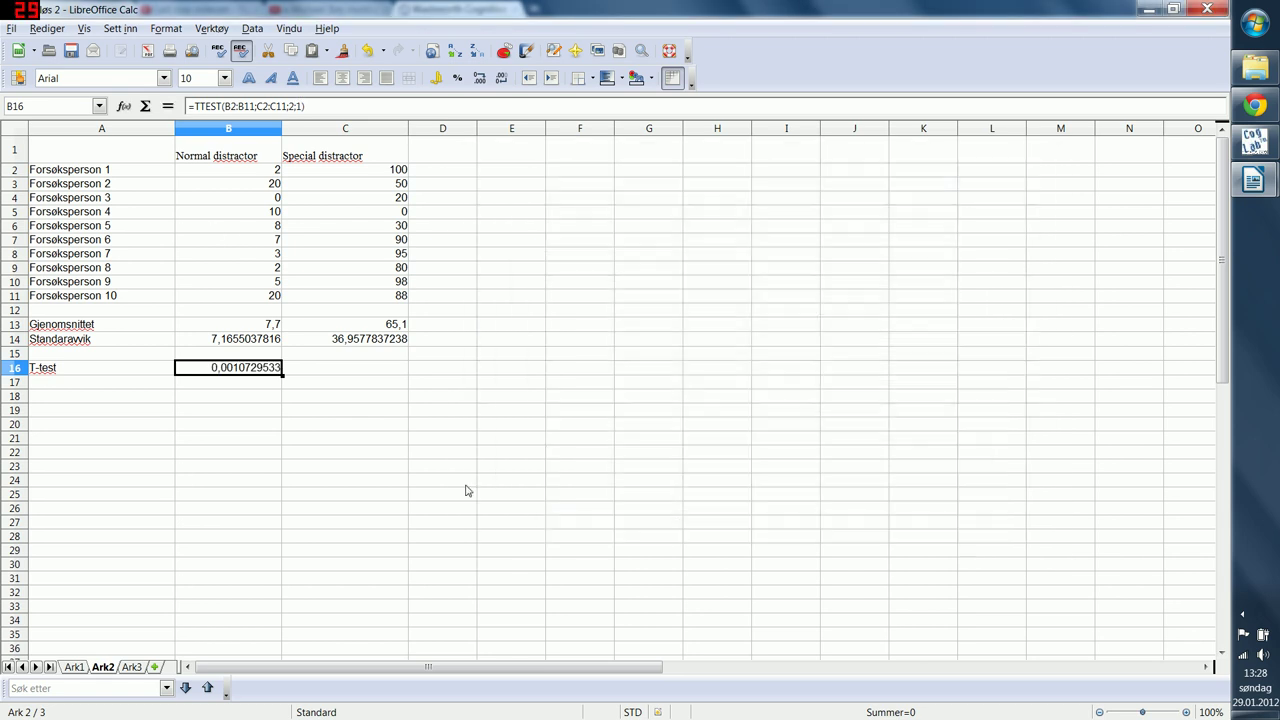
left_click(226, 442)
left_click(230, 372)
left_click(226, 396)
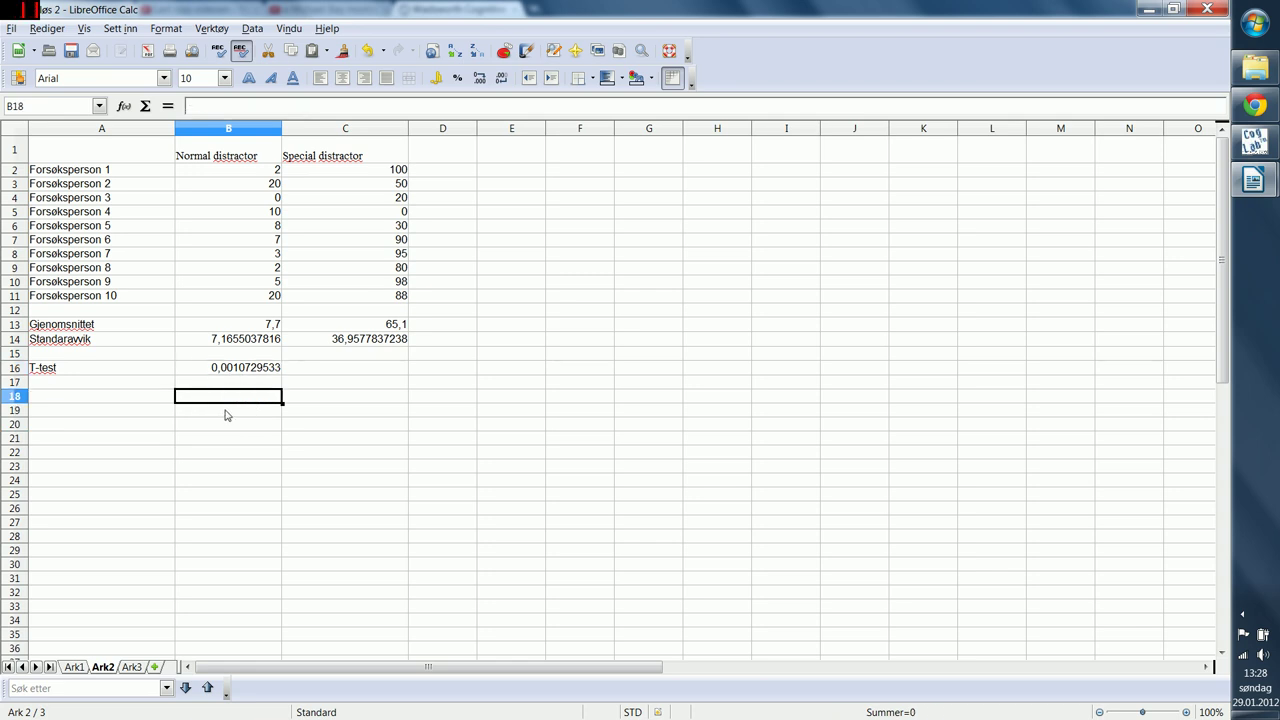
type("<")
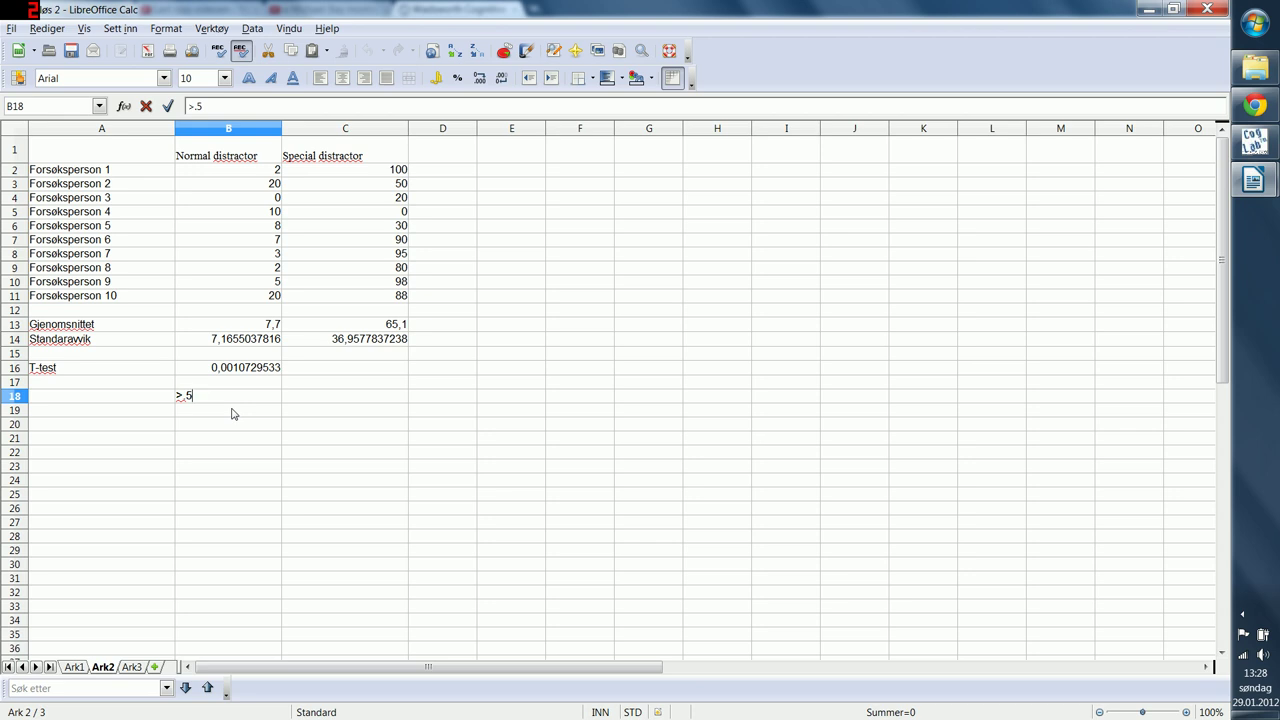
key("BackSpace")
key("BackSpace")
key("Return")
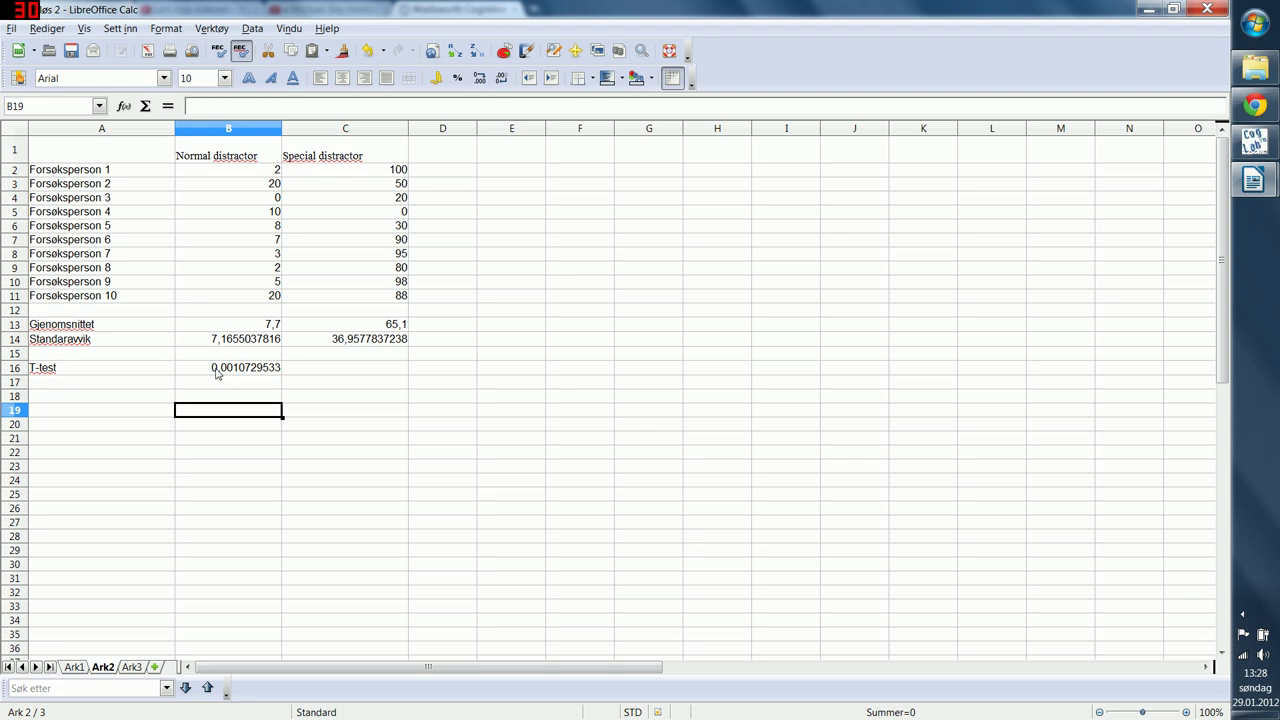
- Review the means, standard deviations and t-test result in rows 13 to 16
left_click(216, 371)
left_click(296, 384)
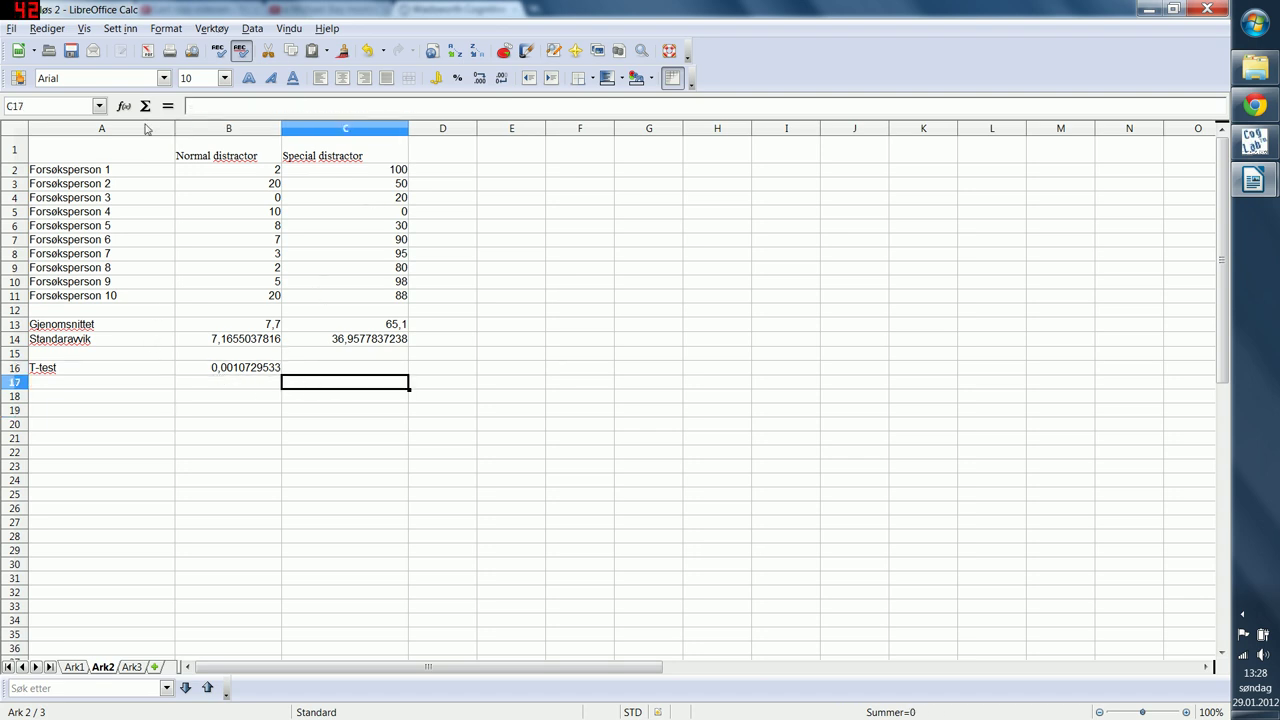
left_click_drag(389, 331, 180, 352)
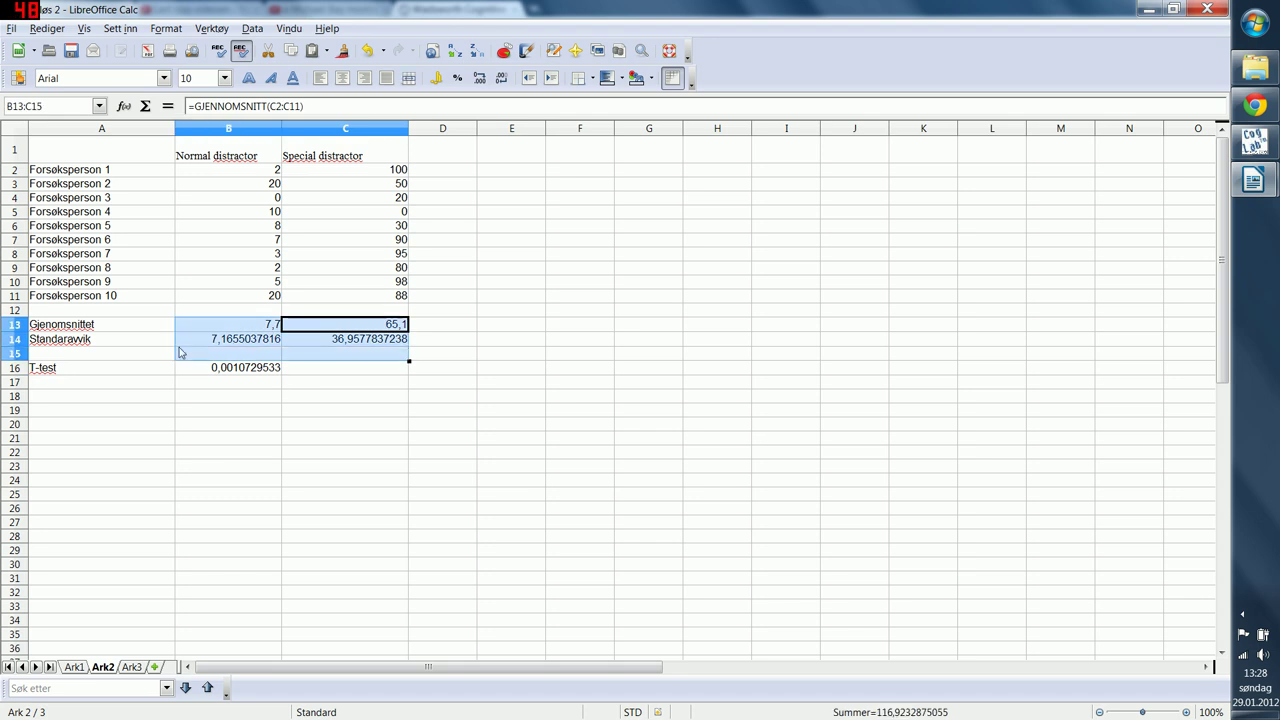
left_click(367, 410)
left_click(272, 325)
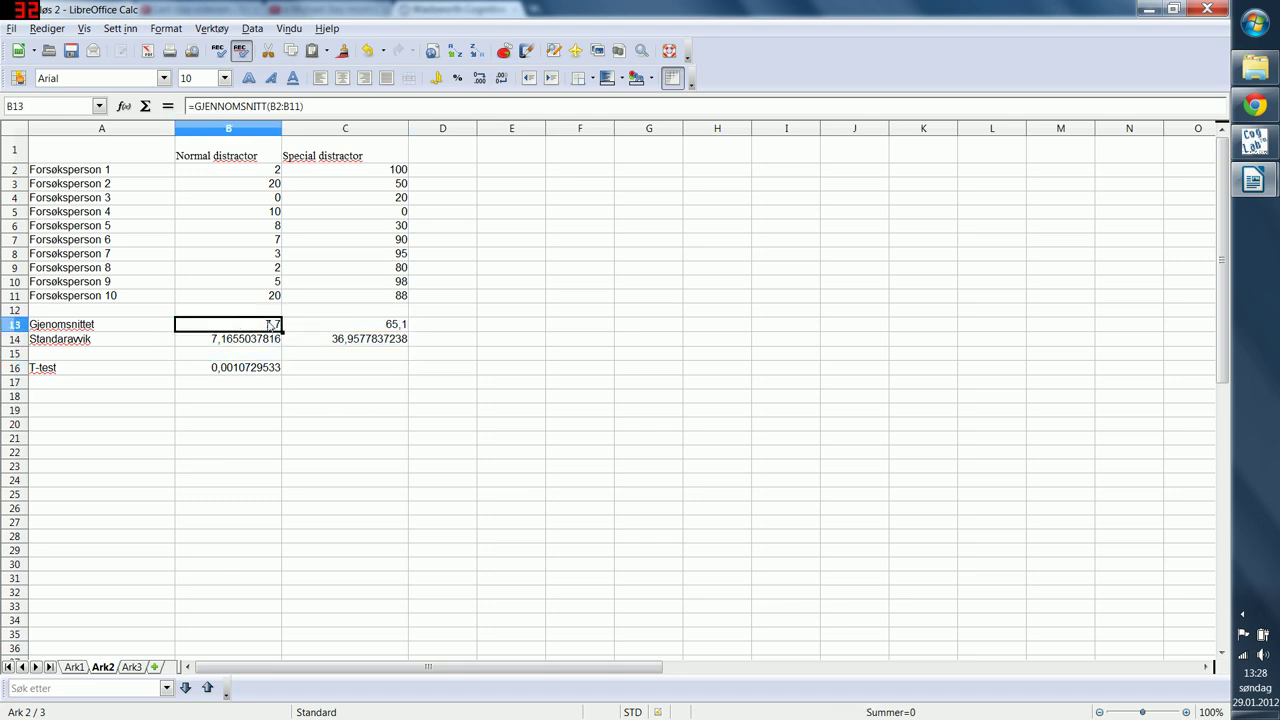
left_click(256, 341)
left_click(243, 355)
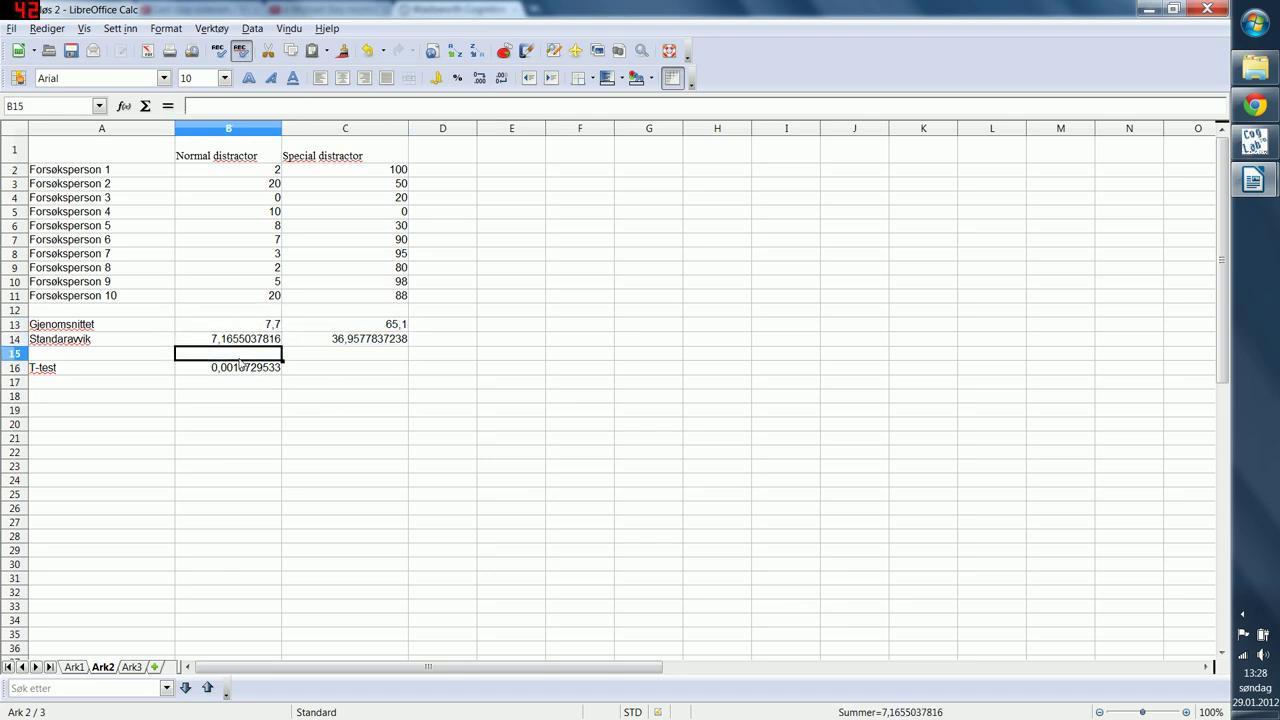
left_click(245, 368)
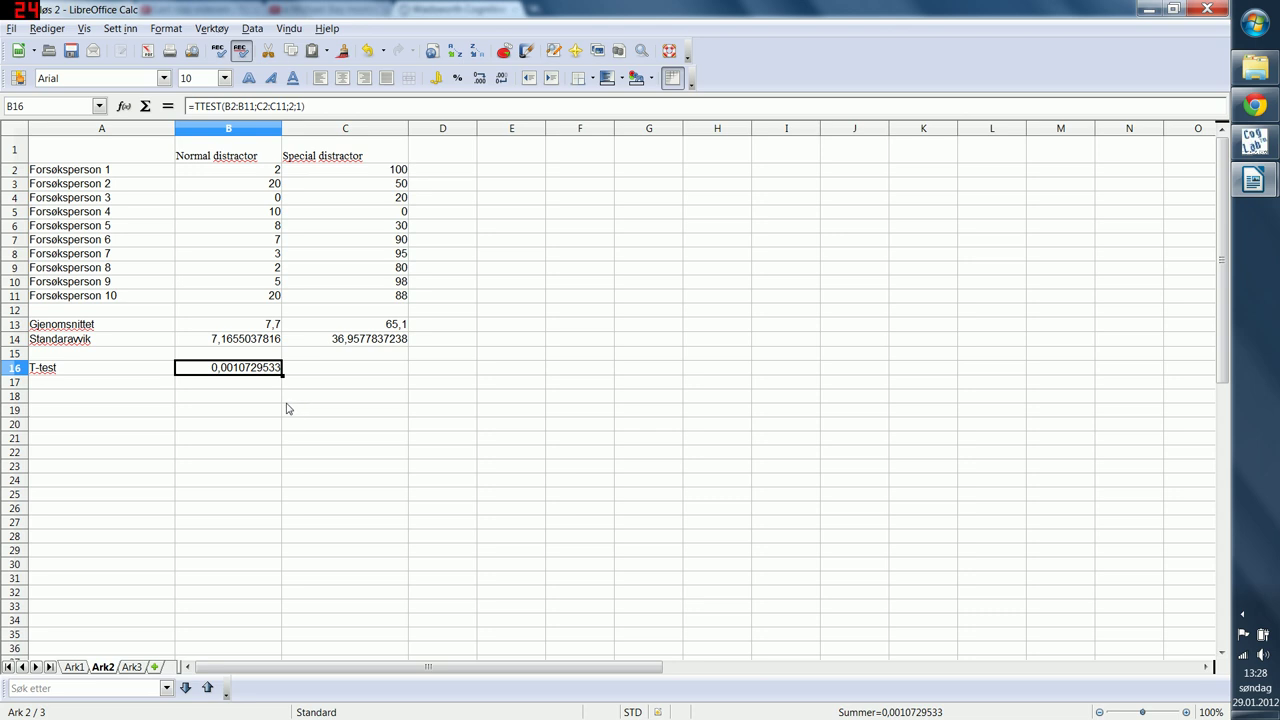